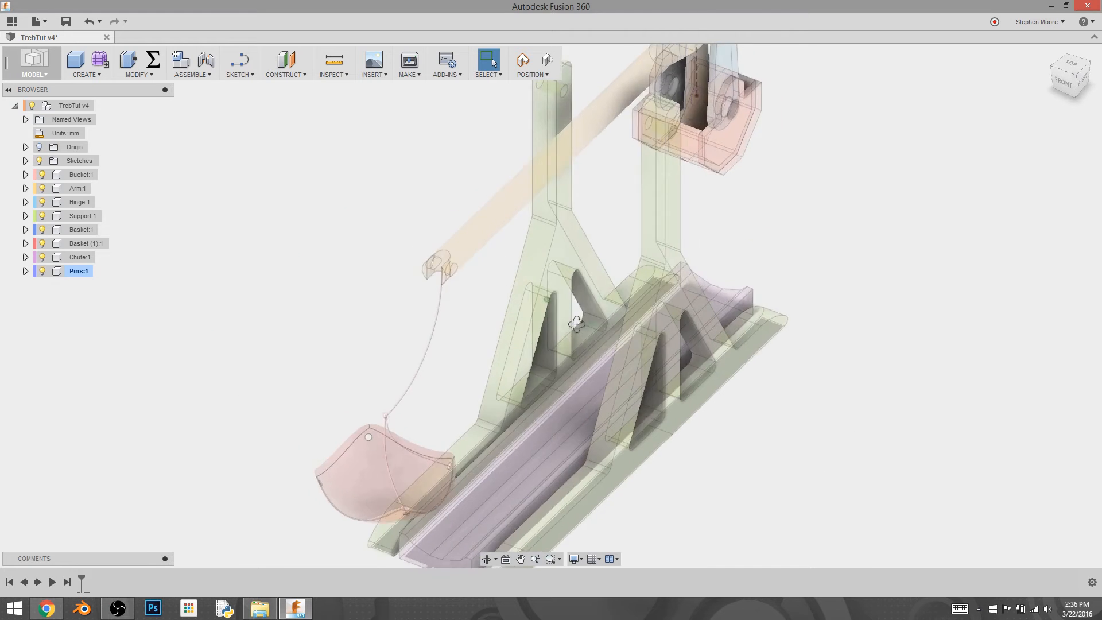
Step: Activate the root TrebTut v4 component and orbit the trebuchet to a side-on view
click(102, 106)
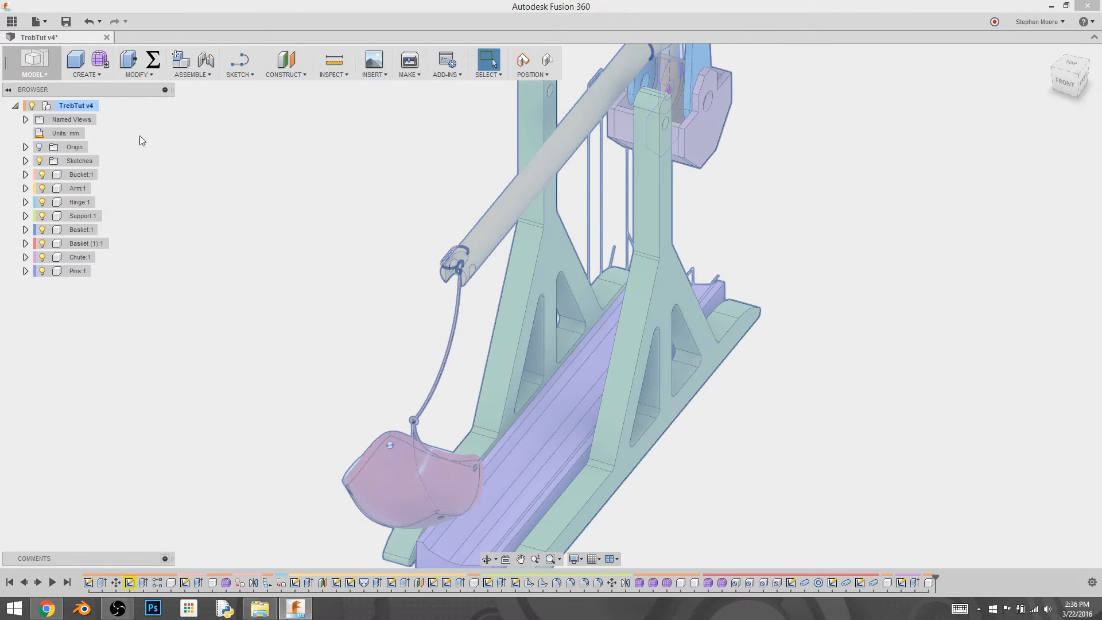
mouse_move(839, 293)
shift+middle_down()
mouse_move(783, 291)
mouse_move(801, 258)
mouse_move(784, 271)
mouse_move(662, 266)
mouse_move(543, 228)
mouse_move(626, 232)
mouse_move(670, 275)
shift+middle_up()
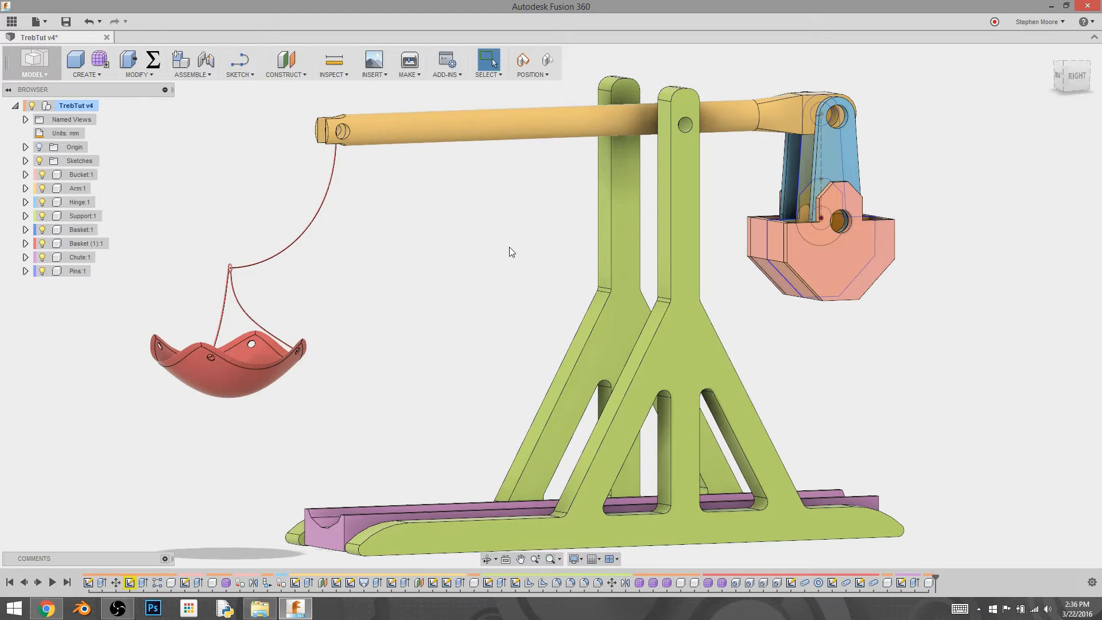
Step: Start a new sketch on the front plane, capturing the moved components' positions
click(1062, 79)
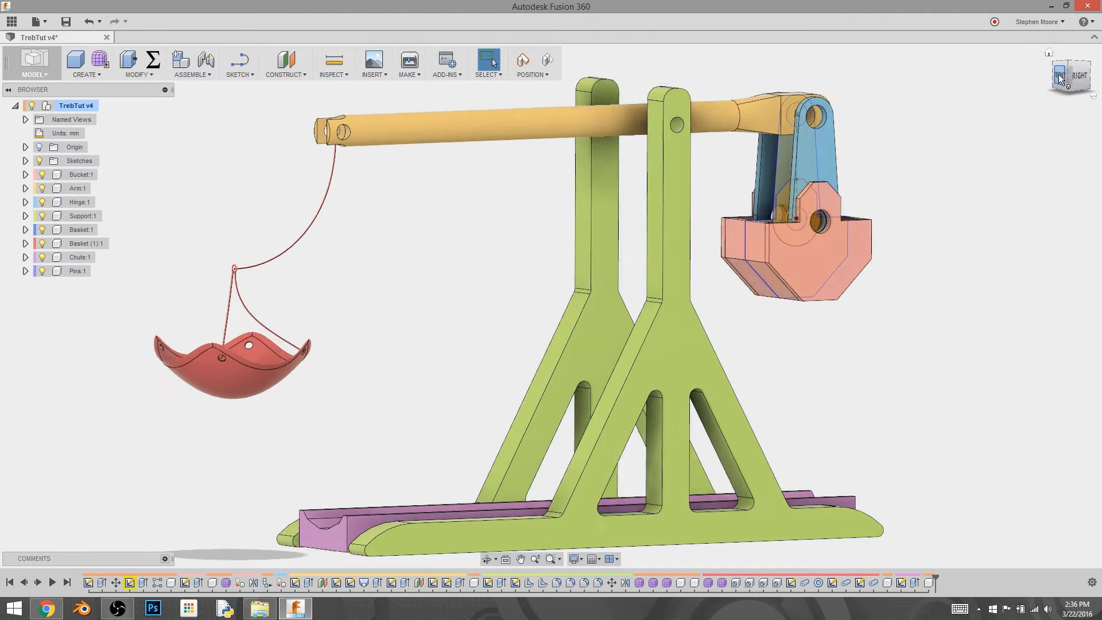
click(240, 74)
click(246, 89)
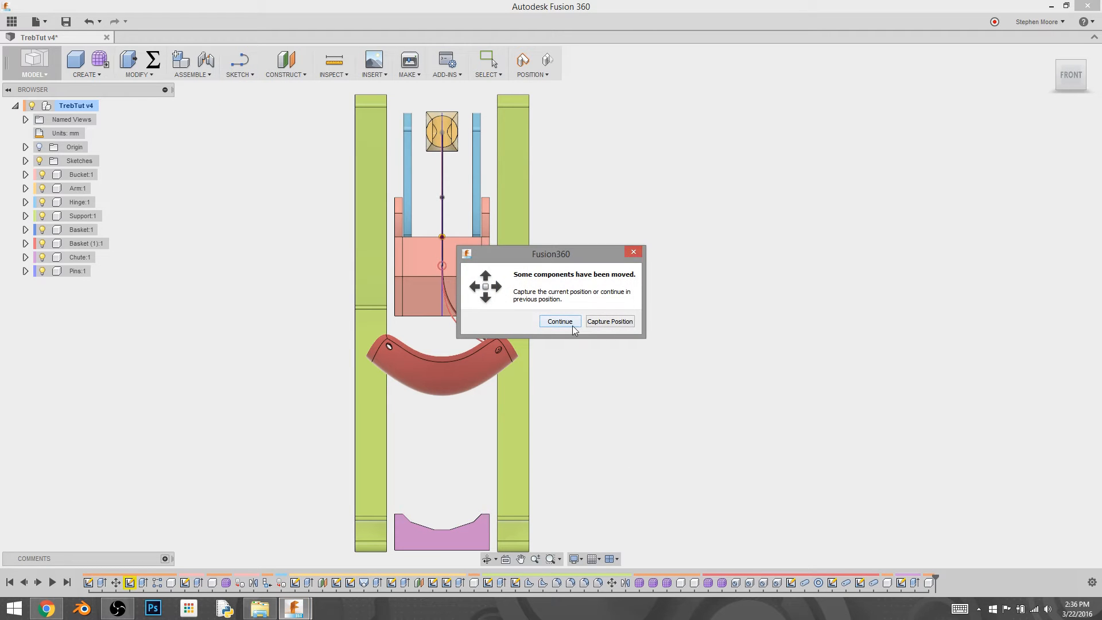
click(611, 322)
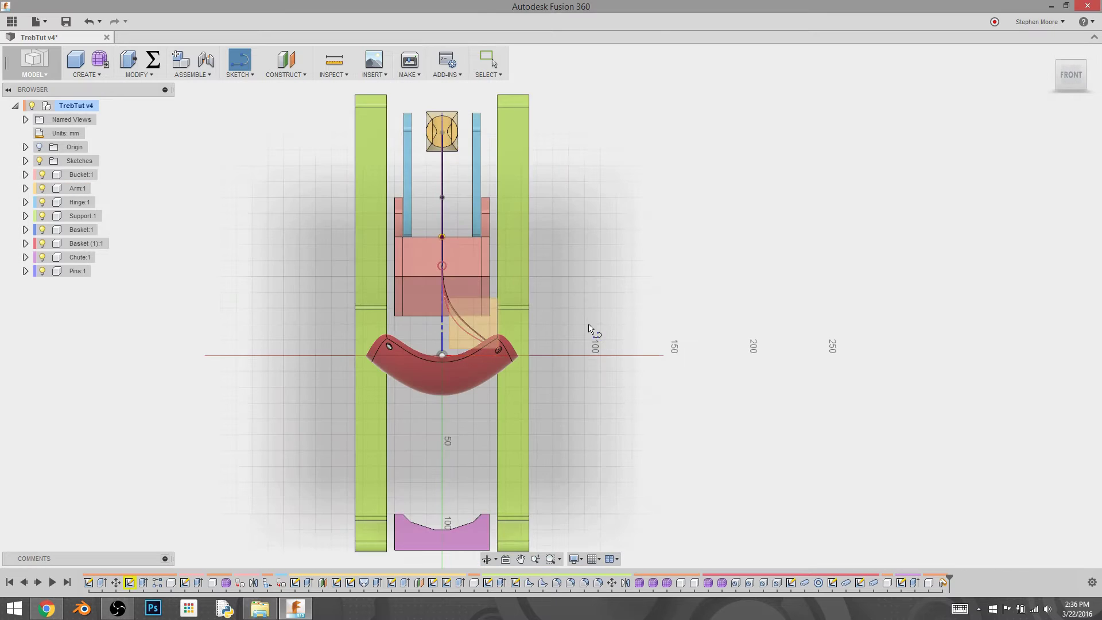
click(593, 329)
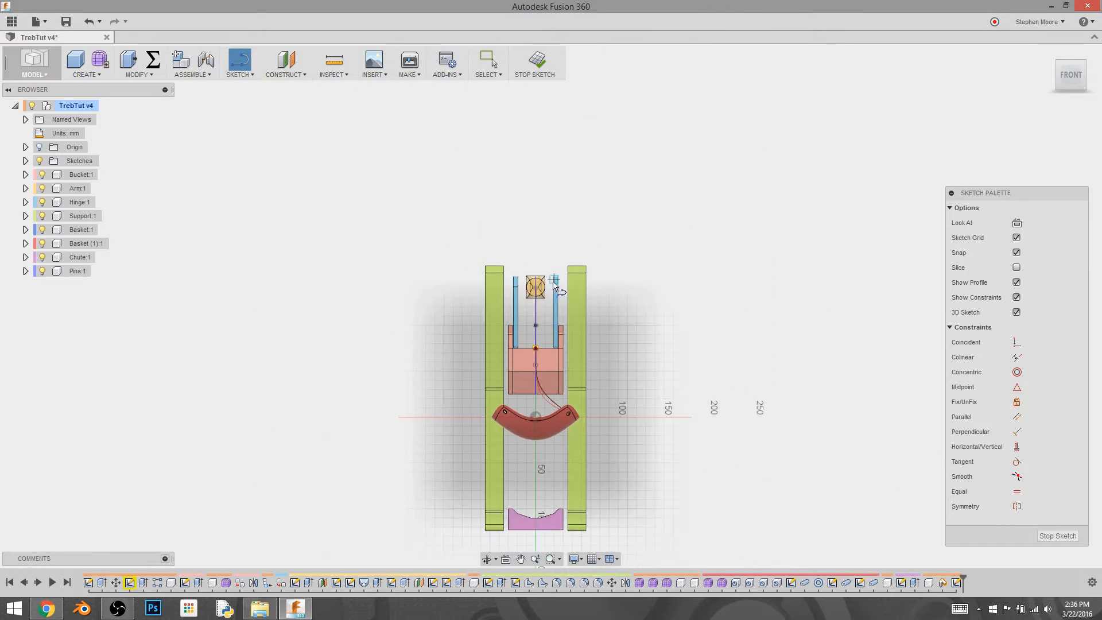
scroll(614, 360, up, 4)
scroll(603, 353, up, 4)
middle_drag(567, 335, 637, 327)
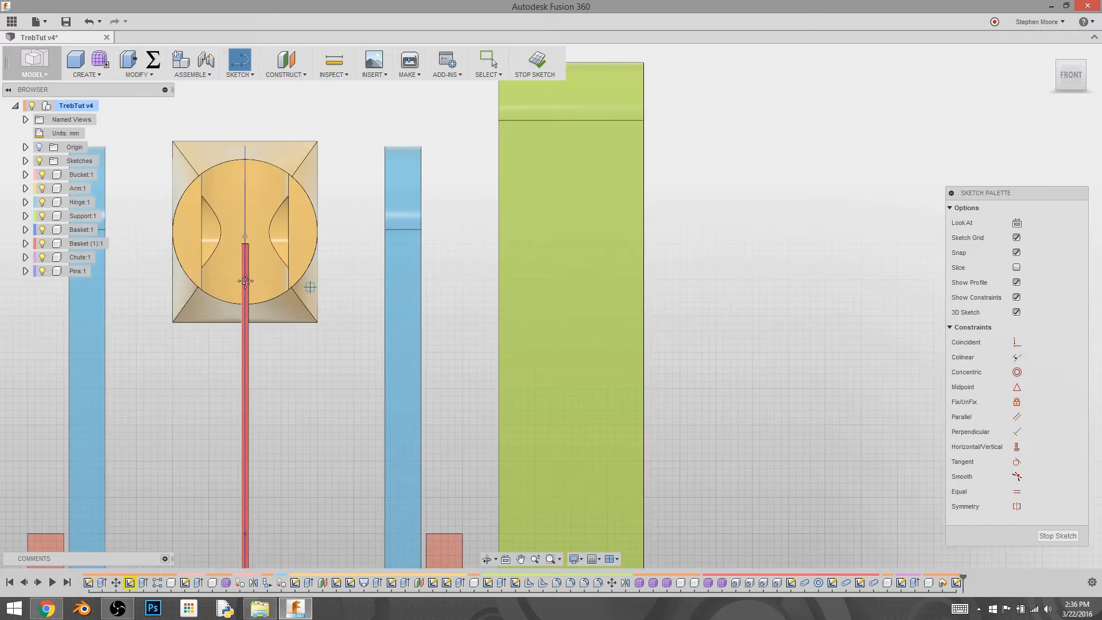
scroll(641, 334, down, 6)
middle_drag(559, 330, 304, 330)
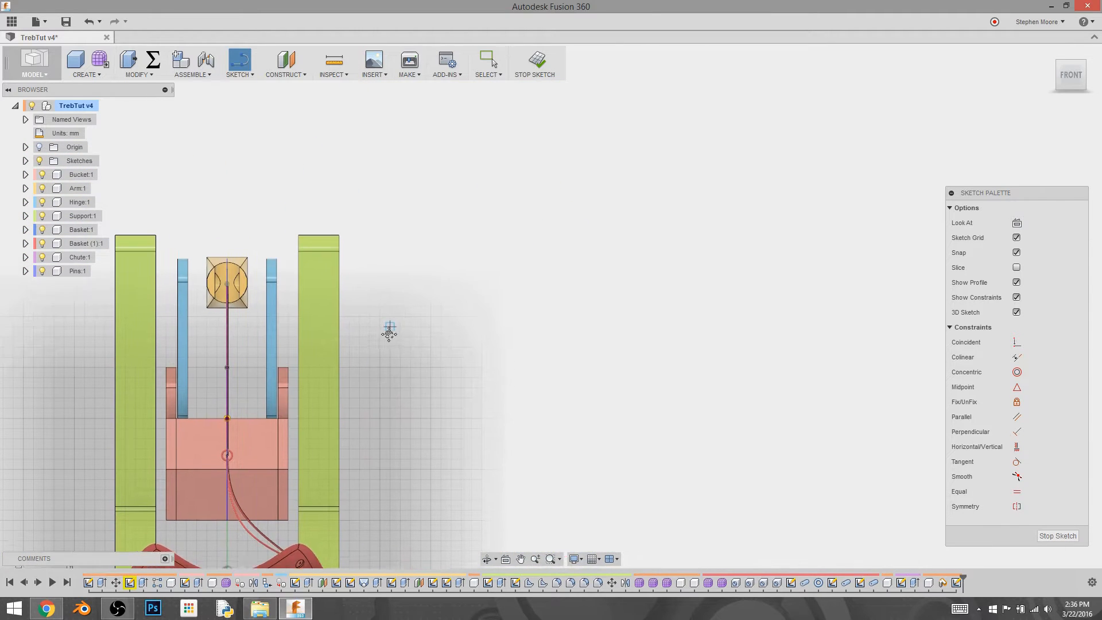
Step: Draw the closed L-shaped profile: a 100 mm strip with a raised step at one end
click(435, 325)
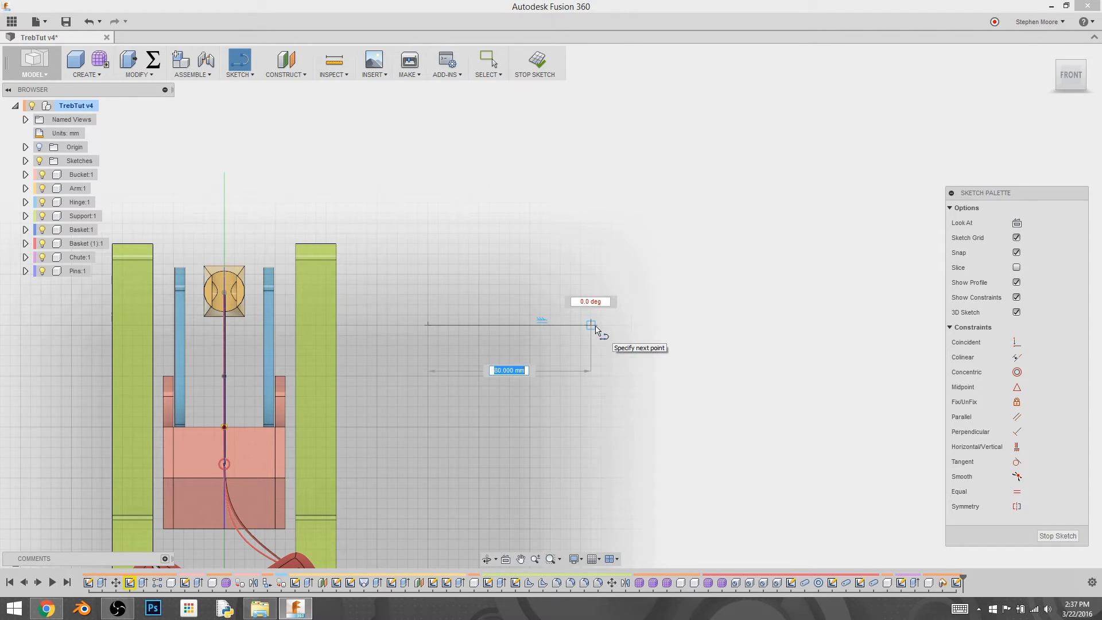
click(632, 324)
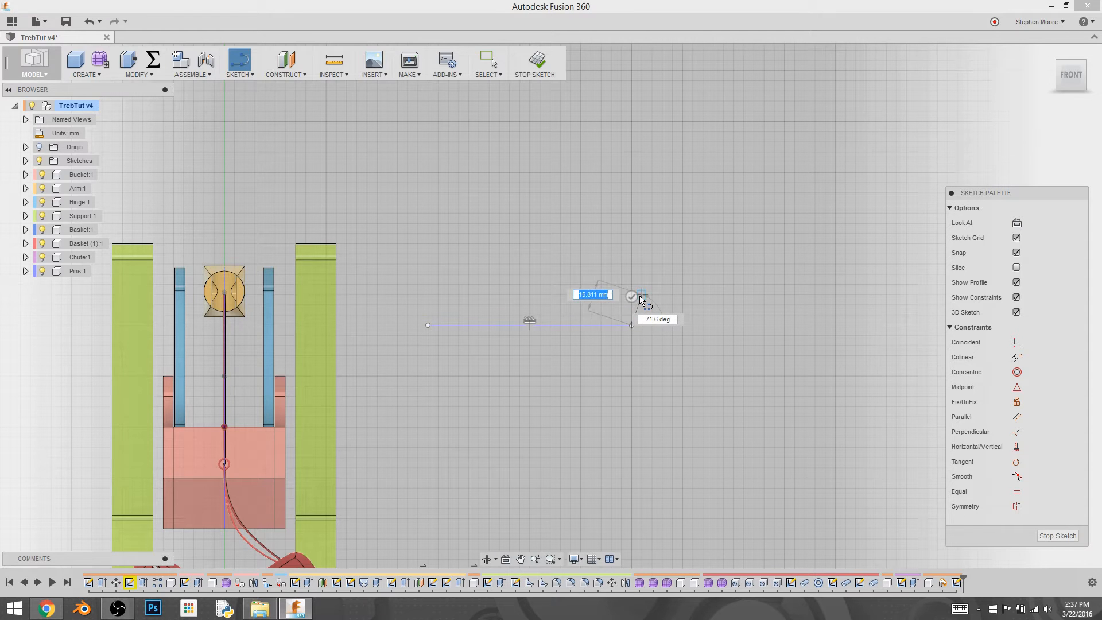
scroll(642, 301, up, 2)
scroll(637, 304, down, 4)
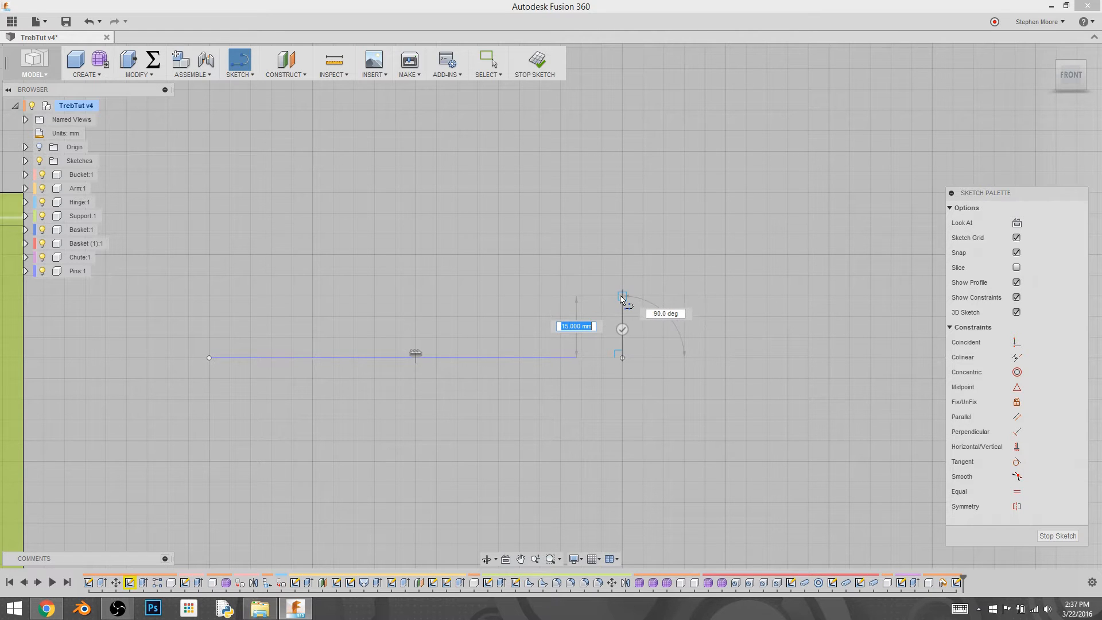
click(622, 299)
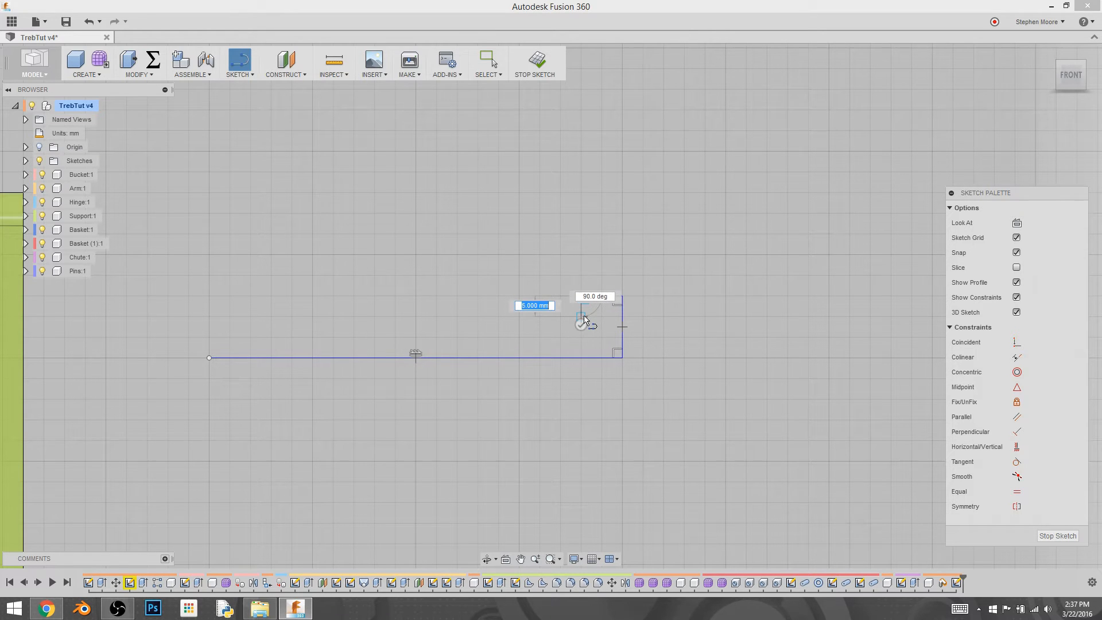
click(584, 315)
click(210, 317)
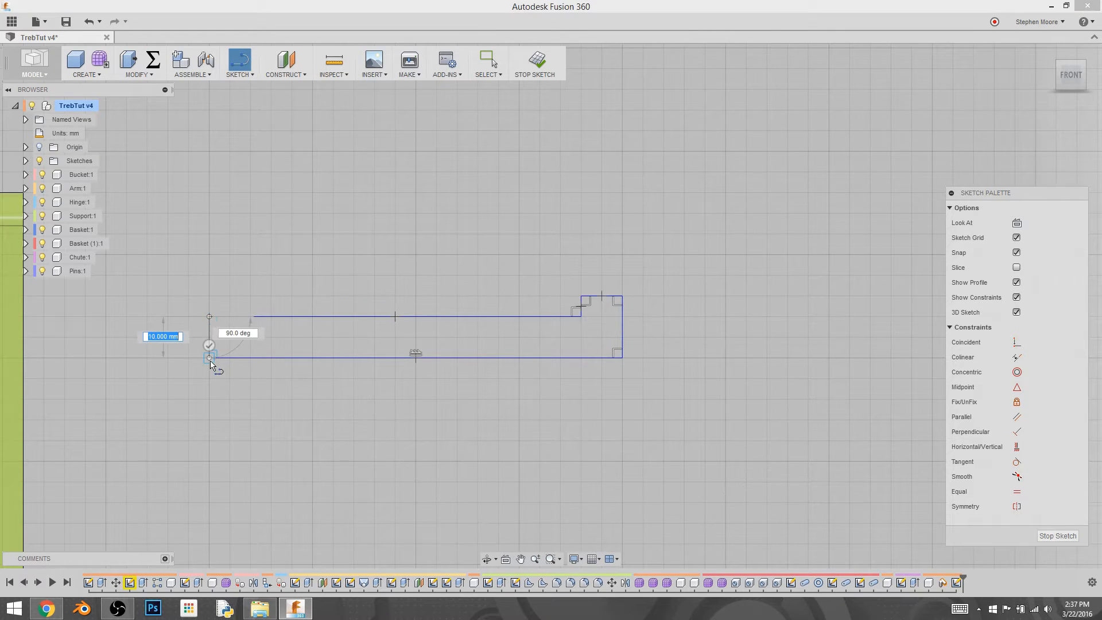
click(209, 352)
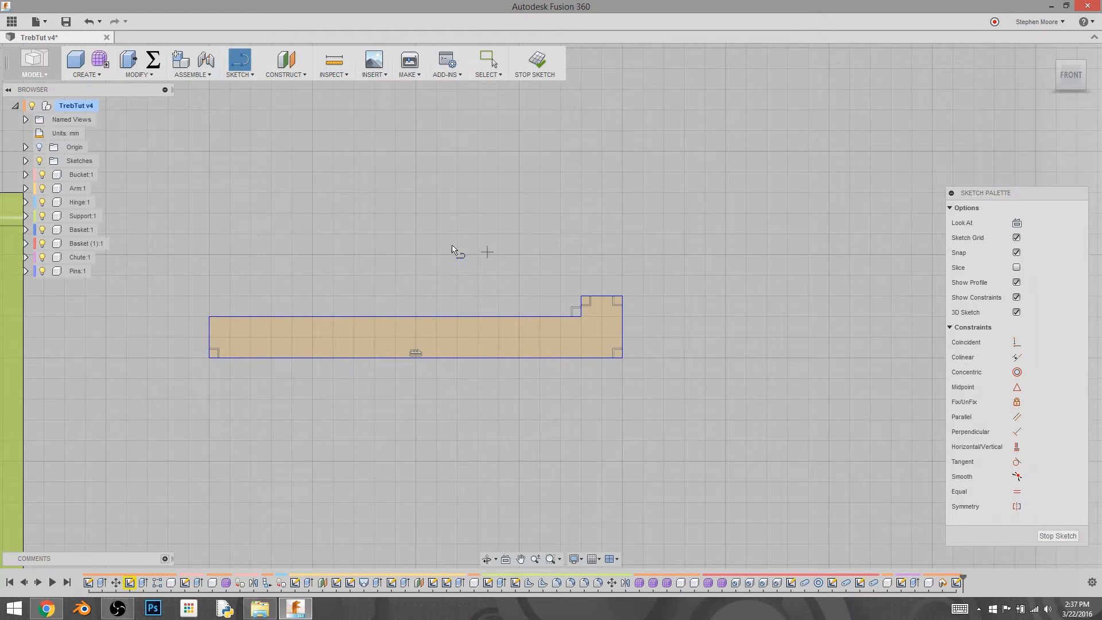
Step: Revolve the stepped profile 360° about its bottom edge into a solid headed pin body
click(538, 60)
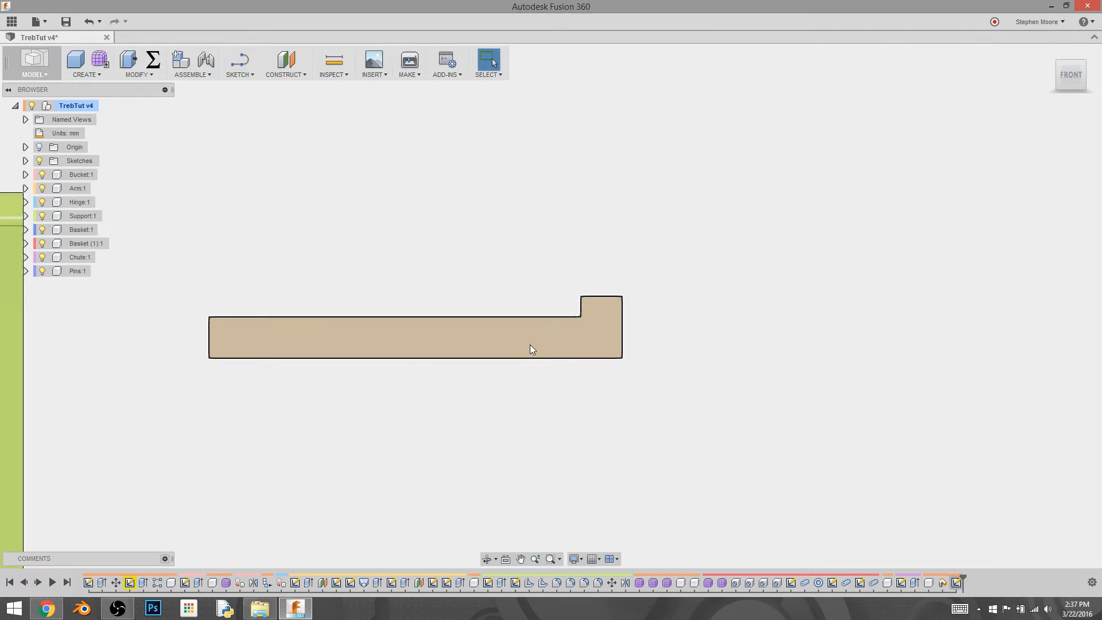
mouse_move(682, 356)
shift+middle_down()
mouse_move(568, 356)
mouse_move(604, 358)
shift+middle_up()
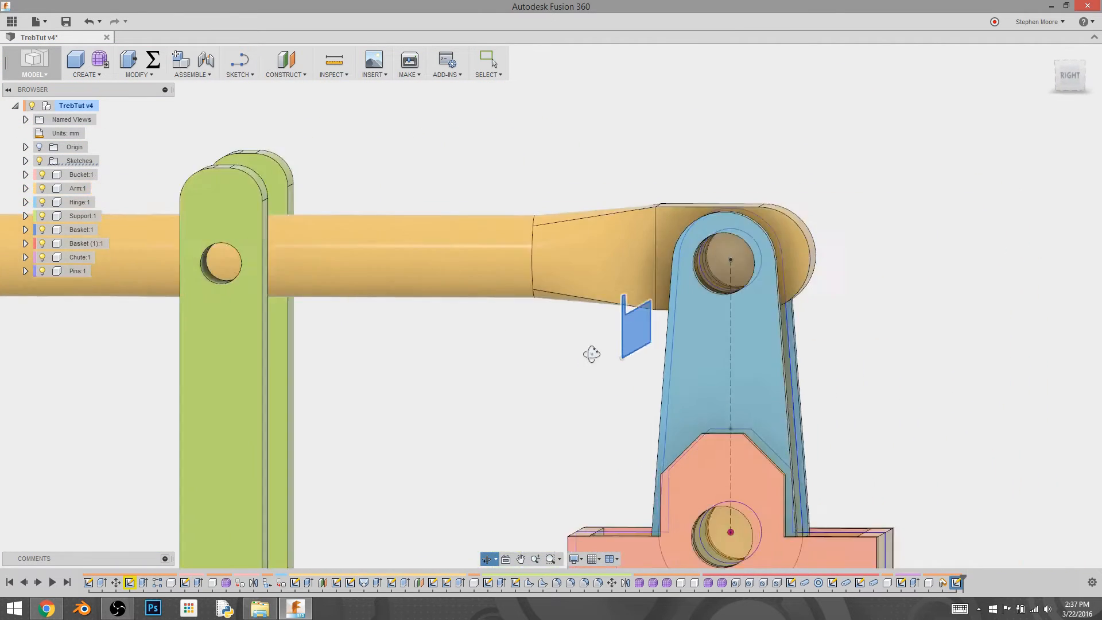
scroll(607, 360, up, 3)
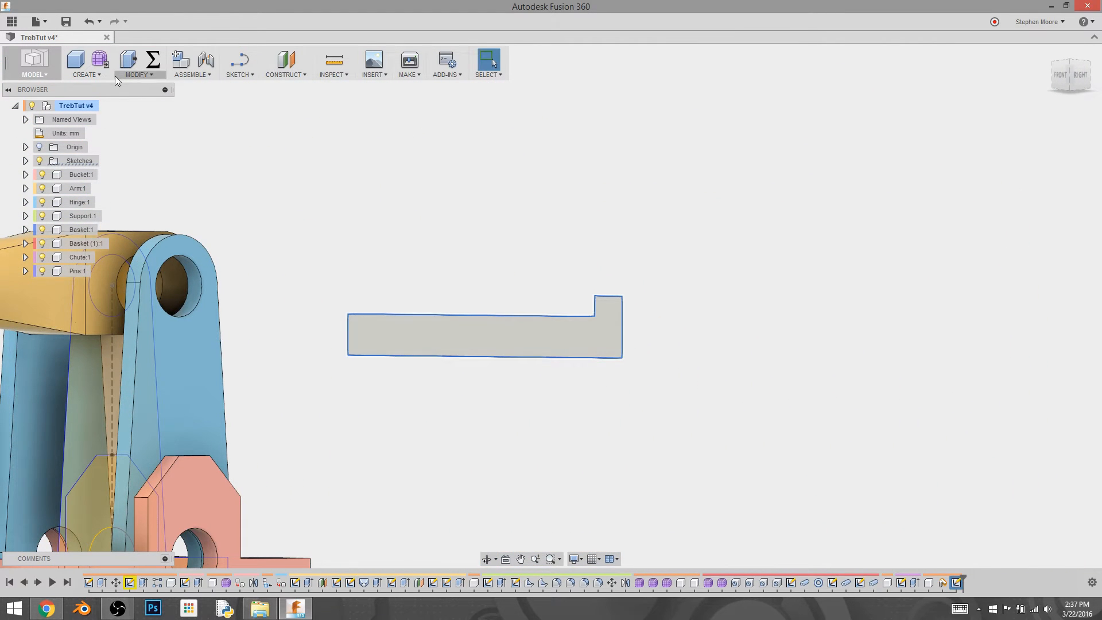
click(88, 74)
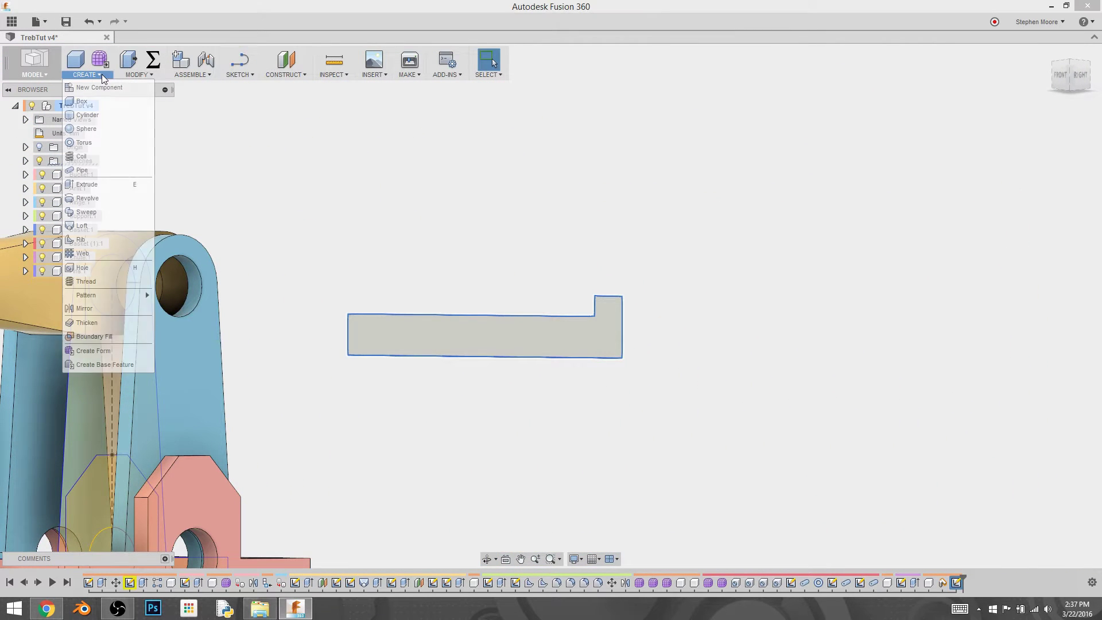
click(111, 198)
click(628, 355)
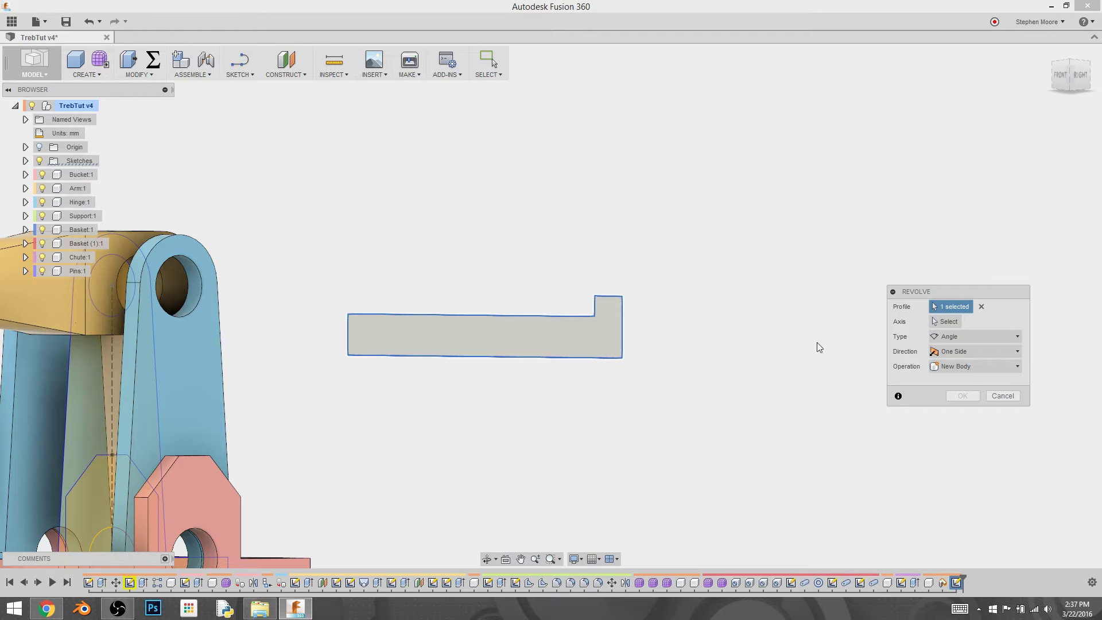
click(943, 322)
click(521, 357)
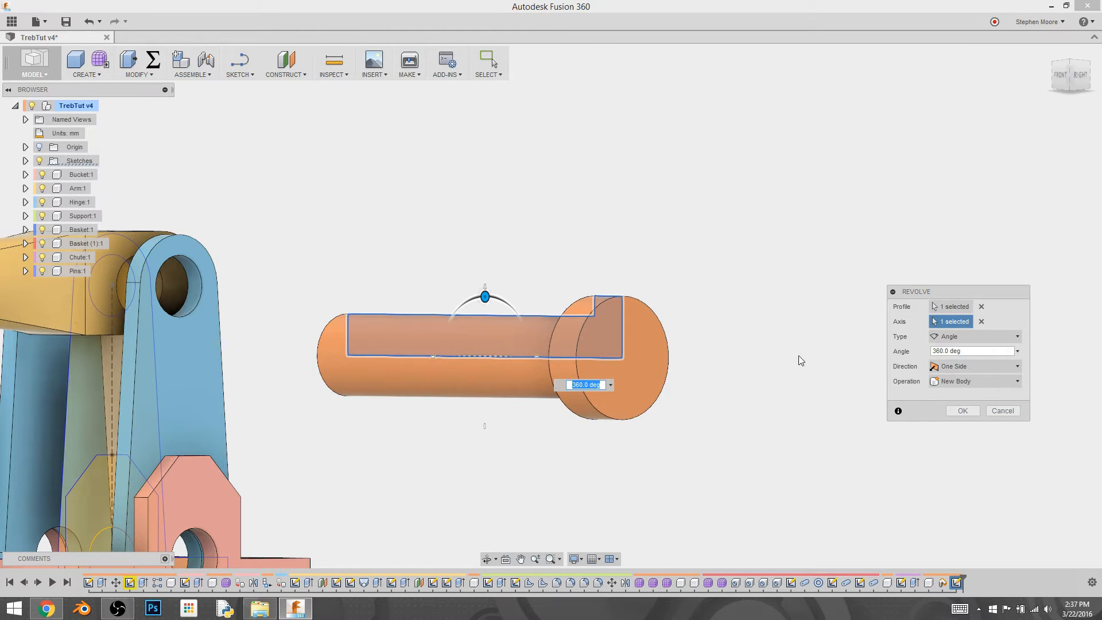
shift+middle_drag(432, 379, 487, 427)
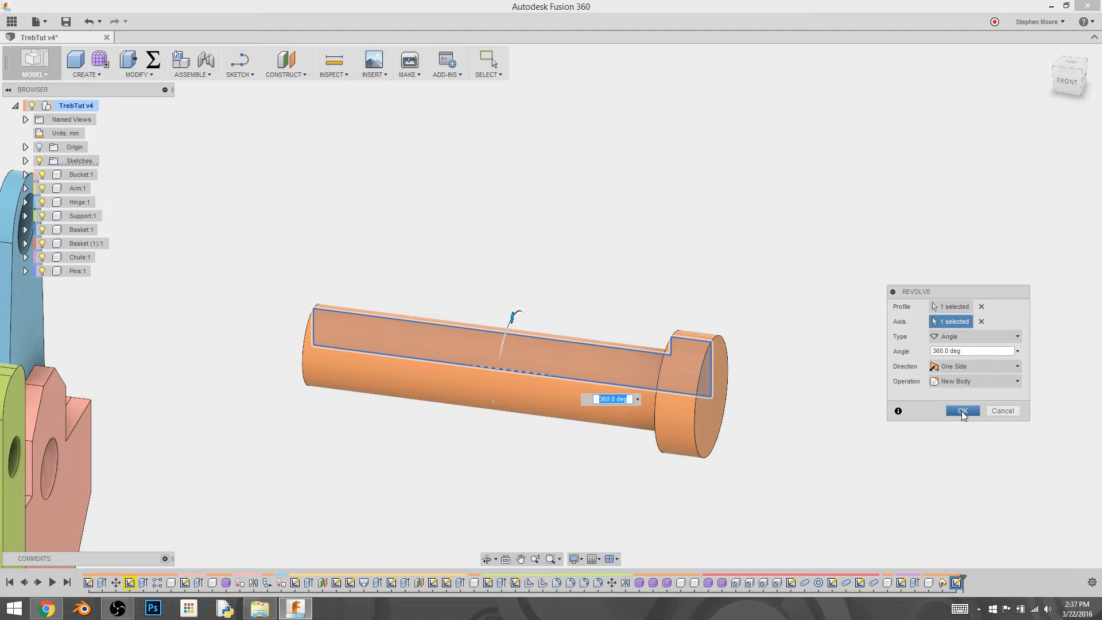
click(962, 411)
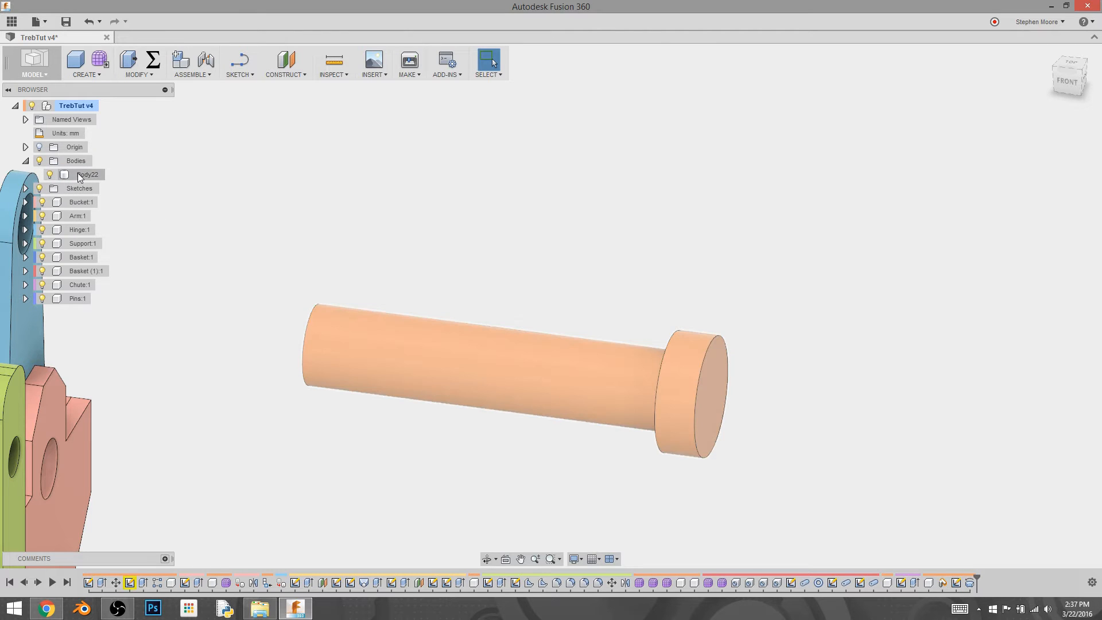
Step: Move the new pin body into the Pins:1 component and expand it
drag(77, 174, 72, 297)
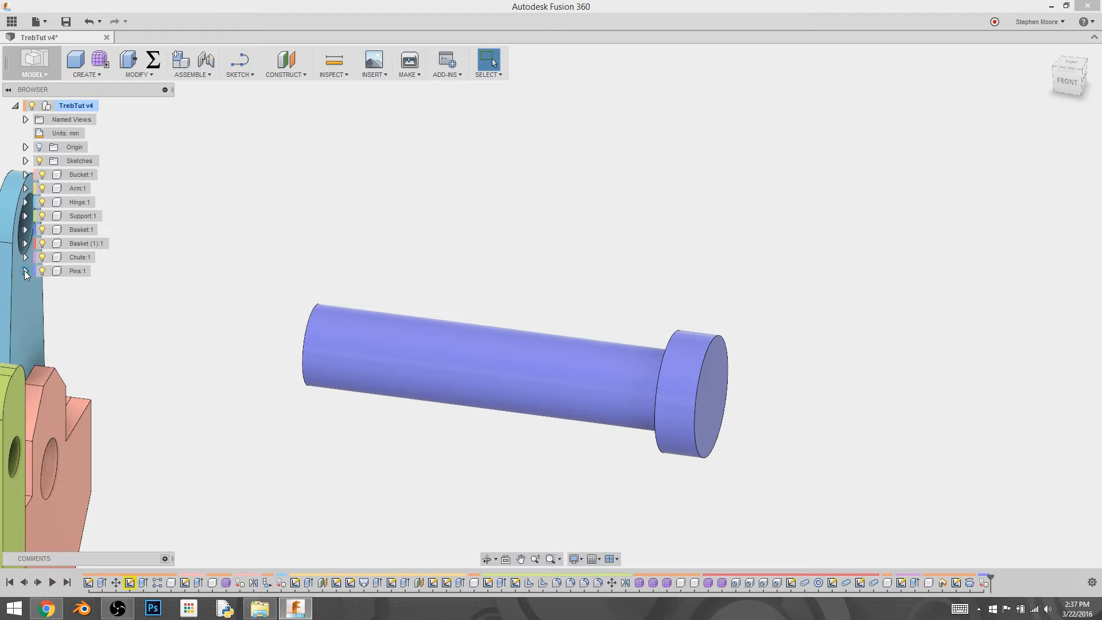
click(25, 271)
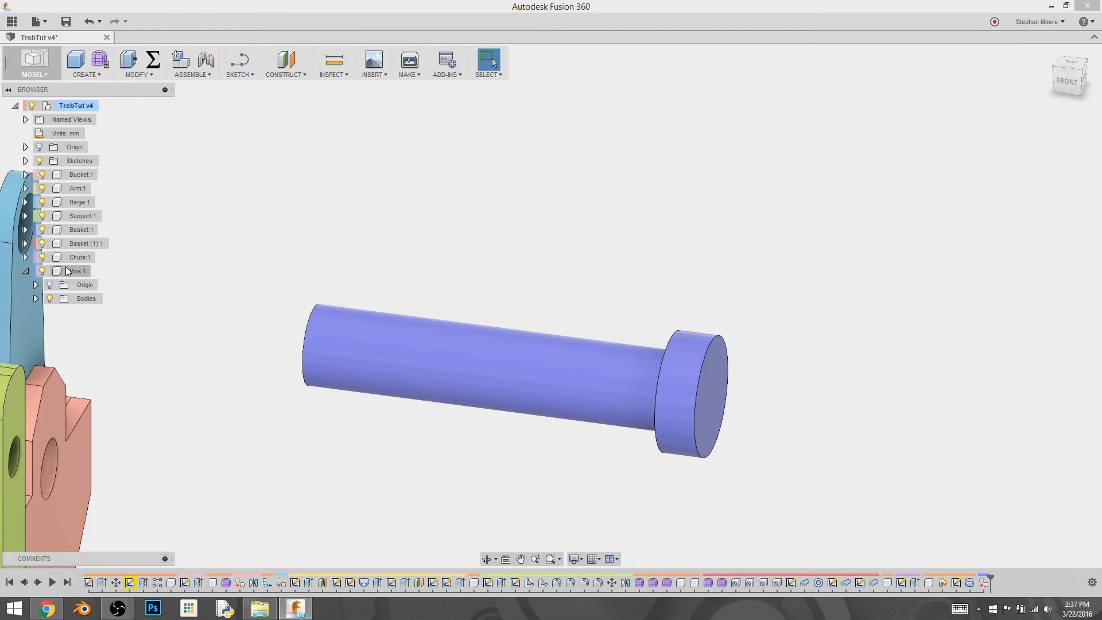
mouse_move(77, 270)
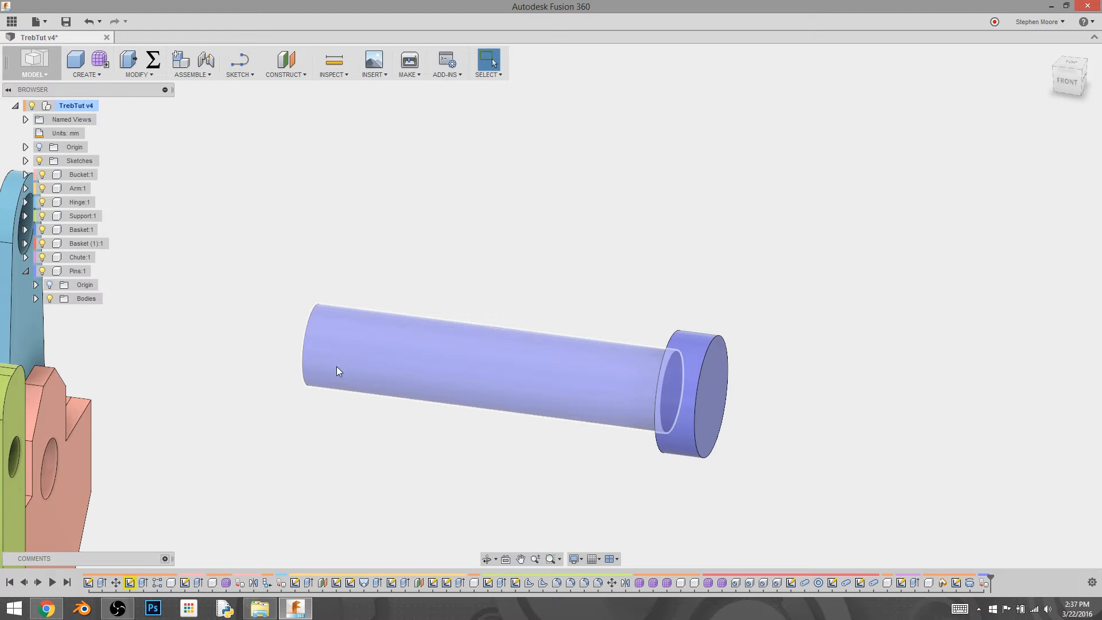
Step: Open the McMaster-Carr catalog and browse Screws & Bolts to the thumb screws results
shift+middle_drag(299, 391, 200, 405)
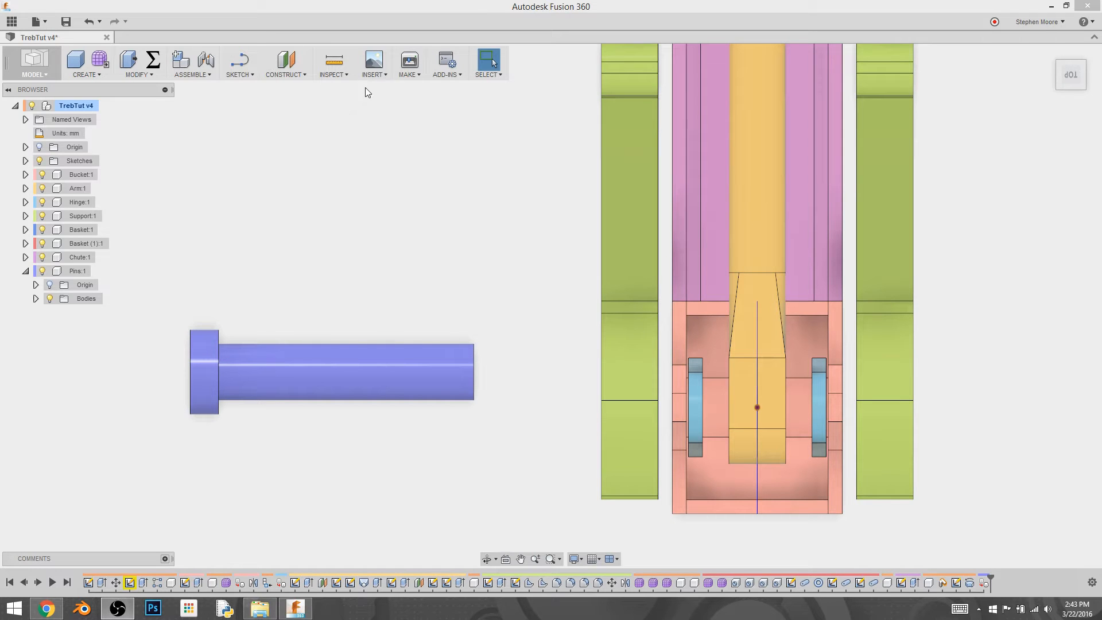
click(380, 73)
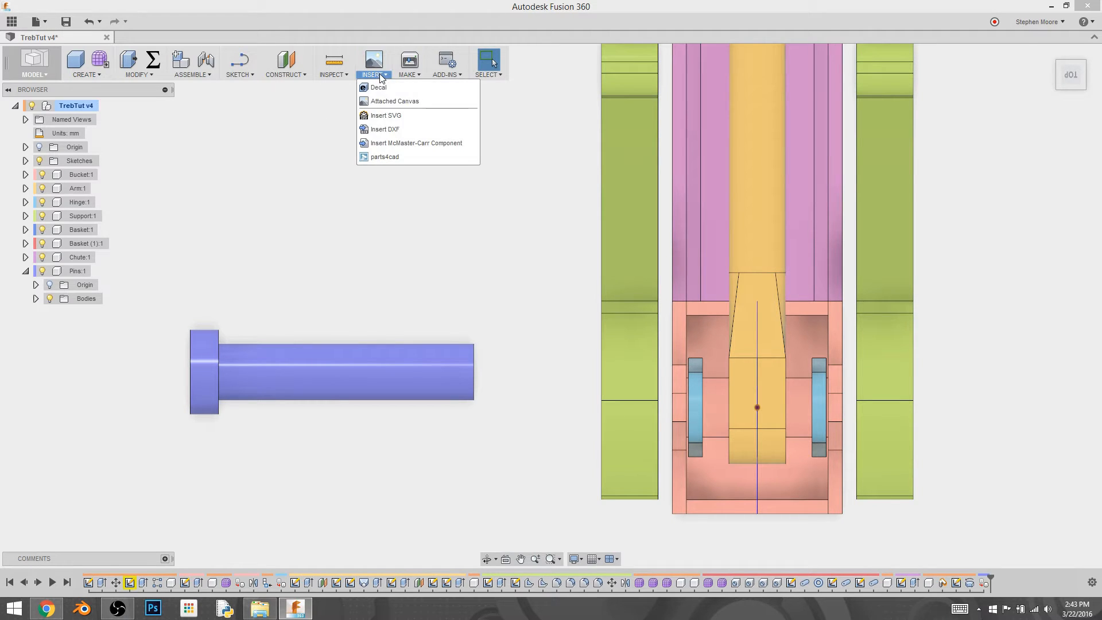
click(414, 142)
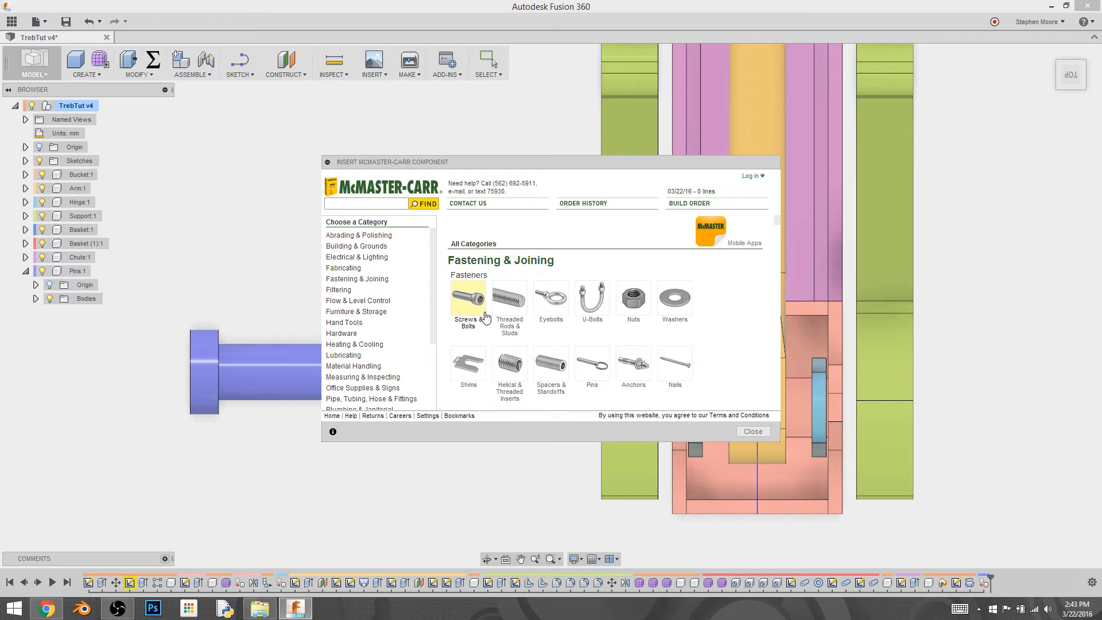
click(472, 306)
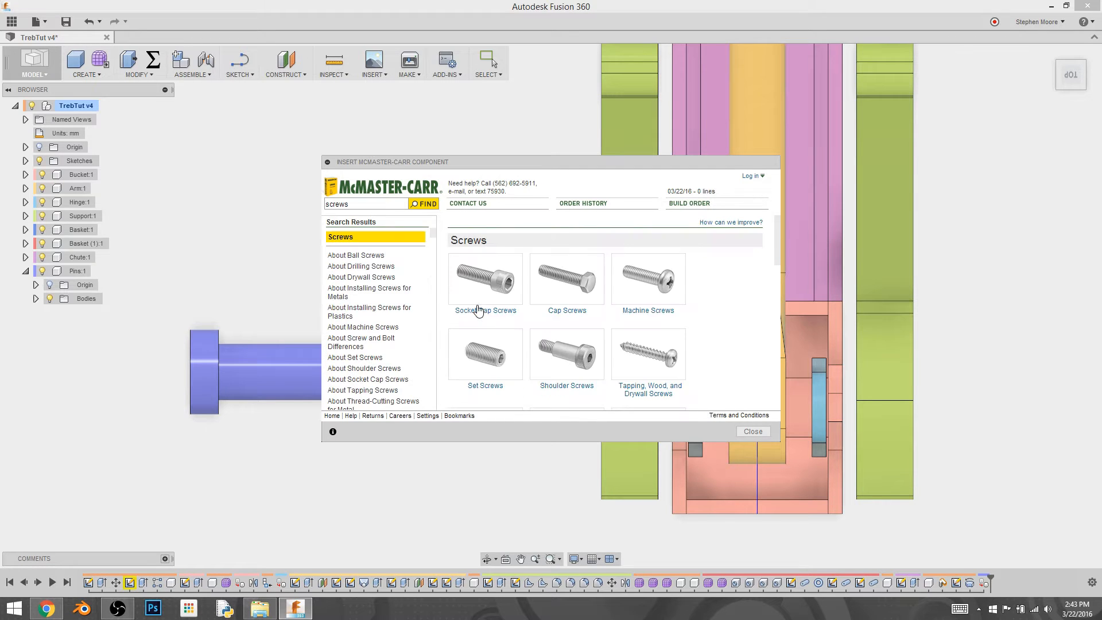
scroll(574, 325, down, 1)
click(500, 380)
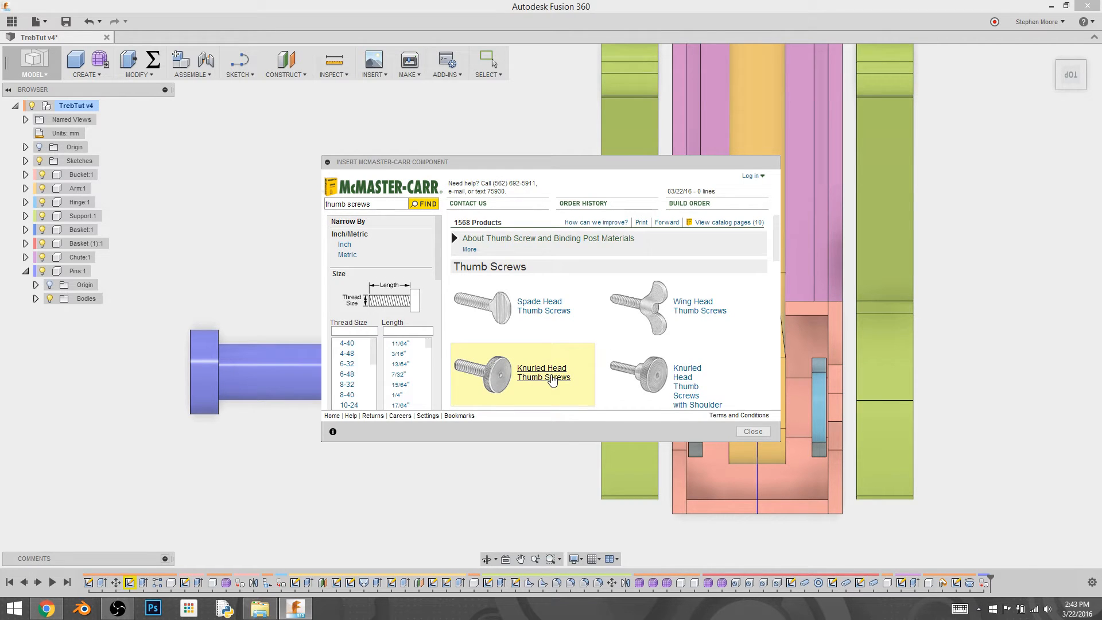
Step: Narrow to Low Head knurled thumb screws and open part 92552A471's product page
click(551, 381)
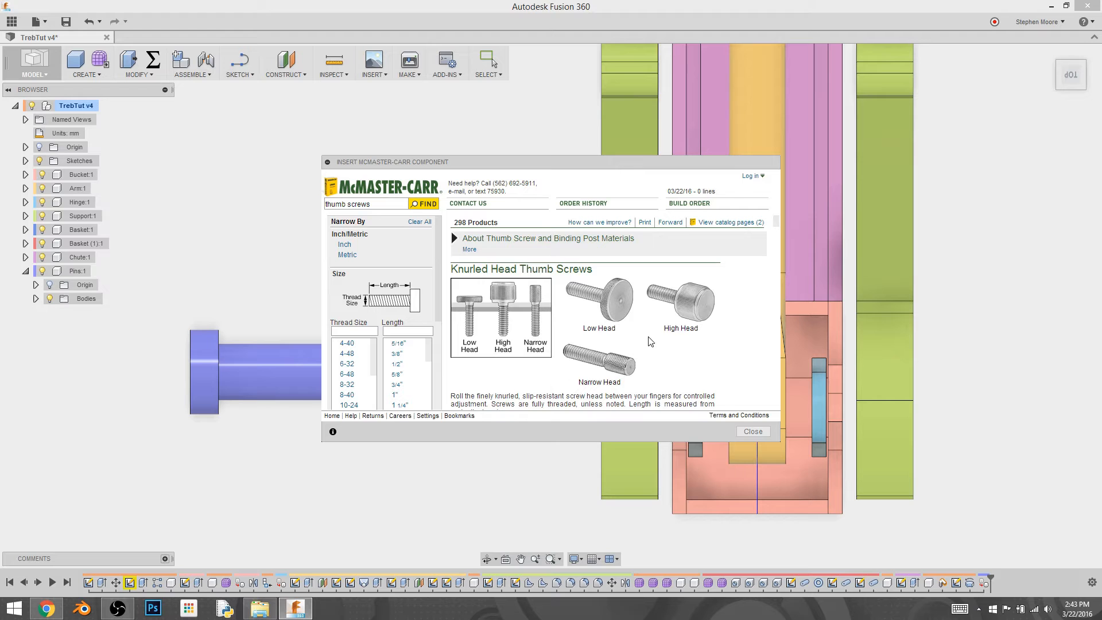
click(609, 310)
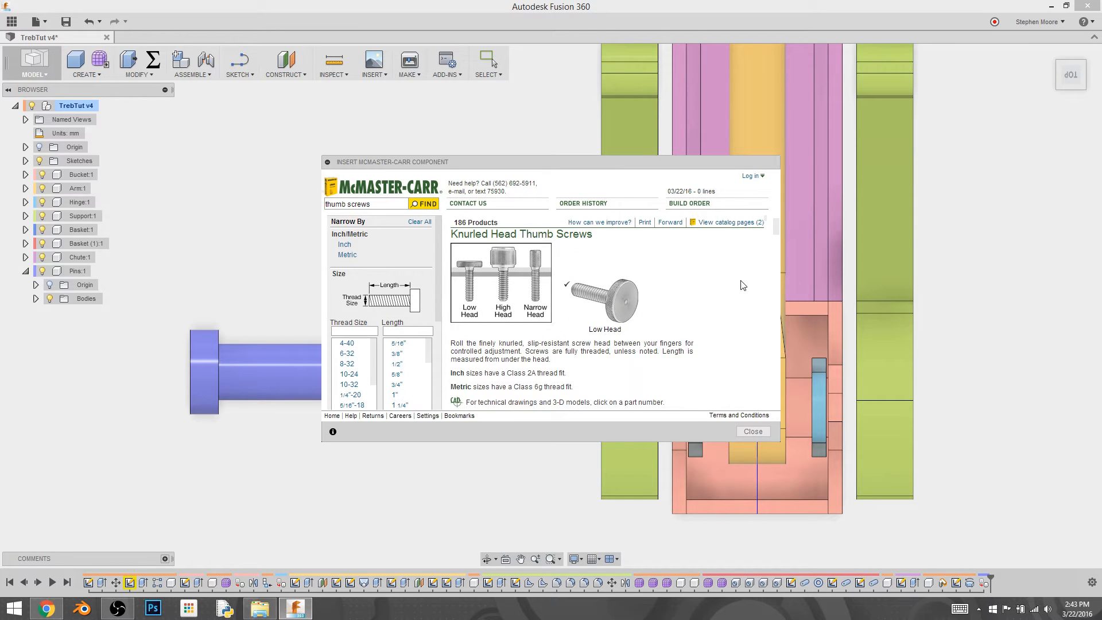
mouse_move(778, 226)
mouse_down()
mouse_move(777, 323)
mouse_move(793, 381)
mouse_up()
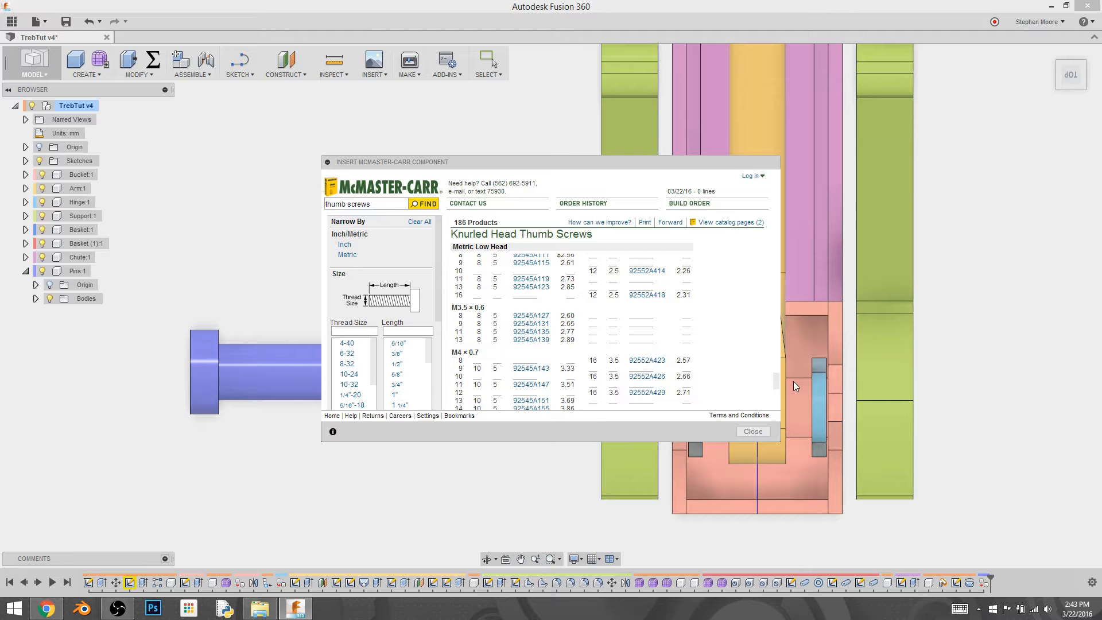
drag(793, 381, 793, 376)
scroll(794, 375, down, 2)
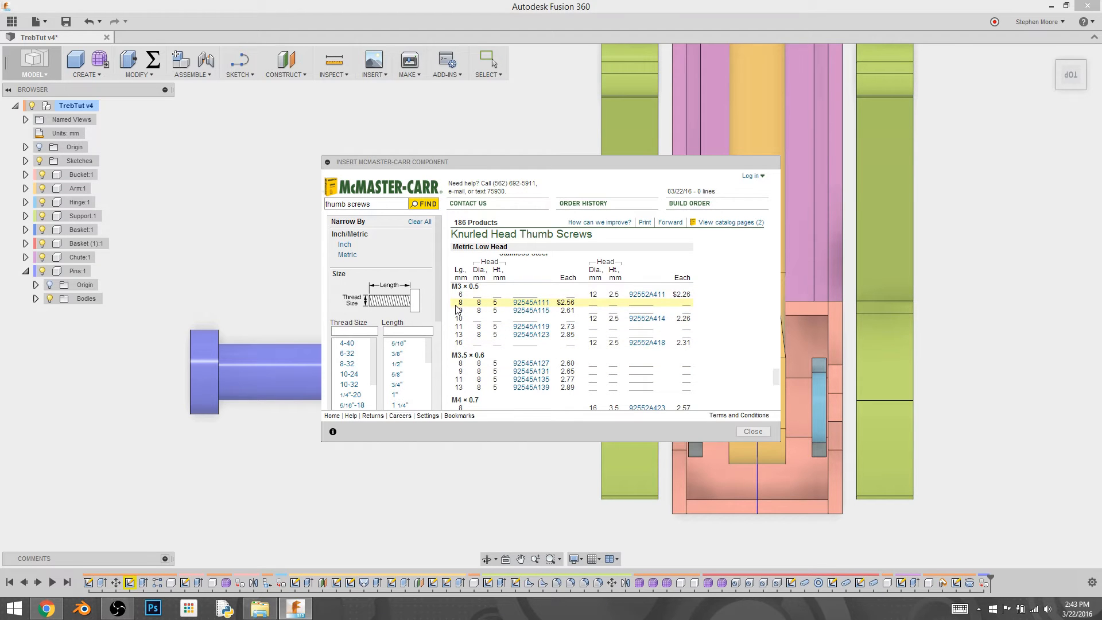
scroll(462, 314, down, 3)
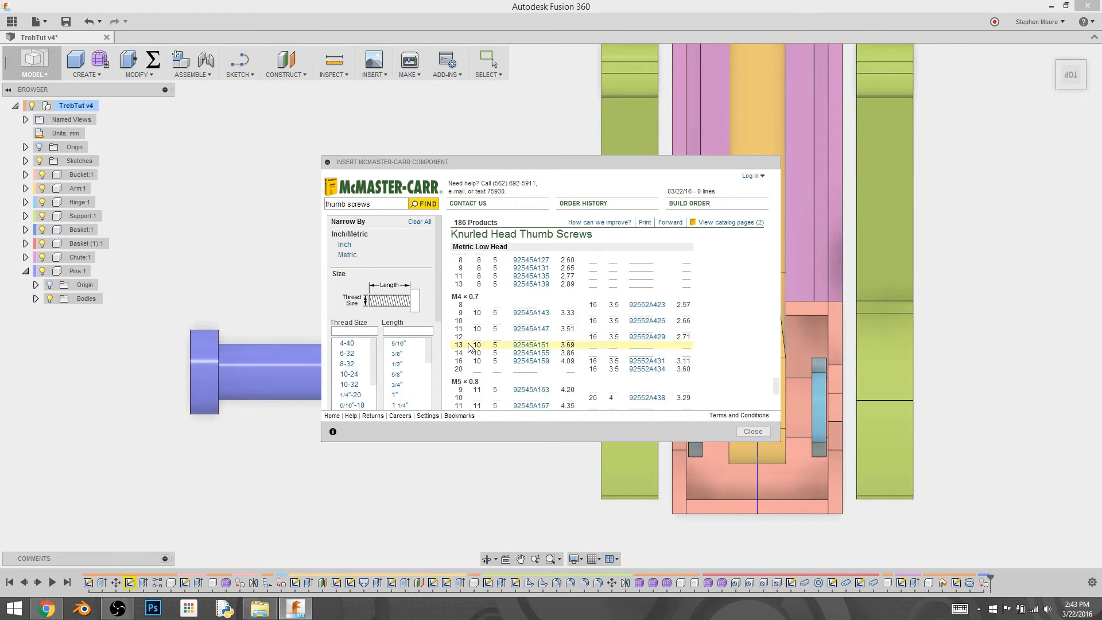
scroll(471, 343, down, 2)
scroll(470, 343, down, 3)
scroll(471, 343, down, 2)
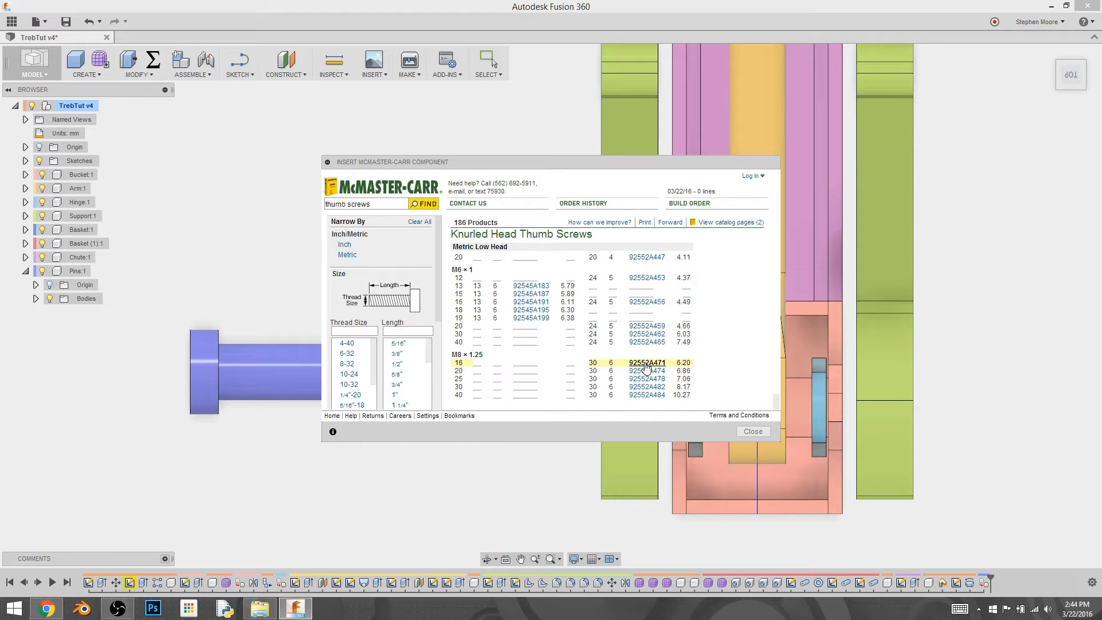
click(648, 363)
Step: Download the M8 × 16 mm thumb screw as a 3-D STEP model into the design
click(488, 328)
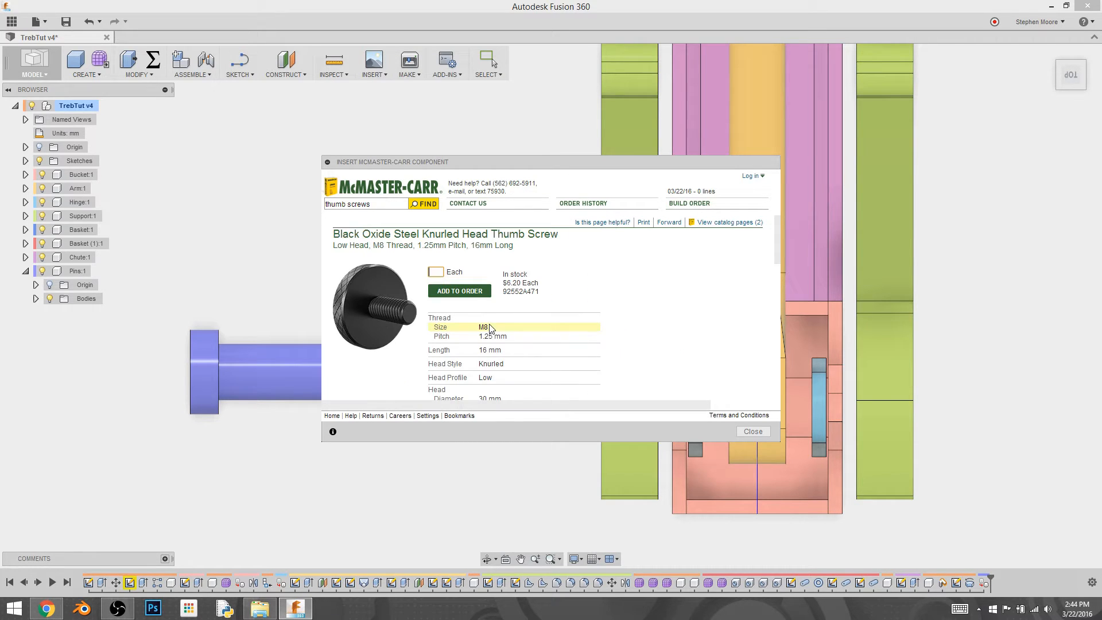
click(380, 335)
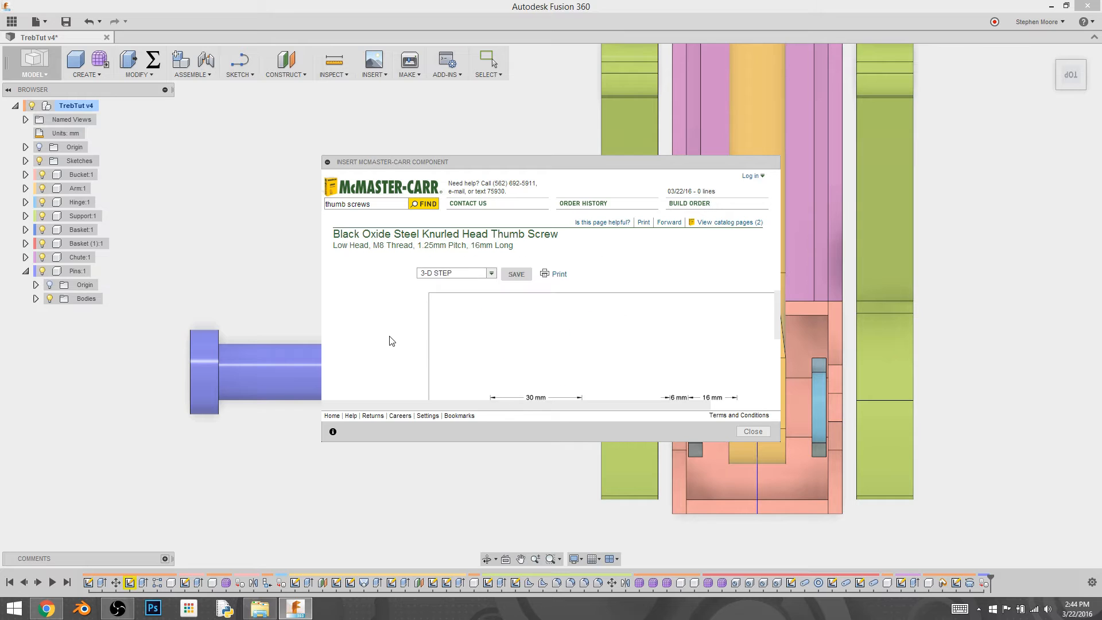
click(492, 274)
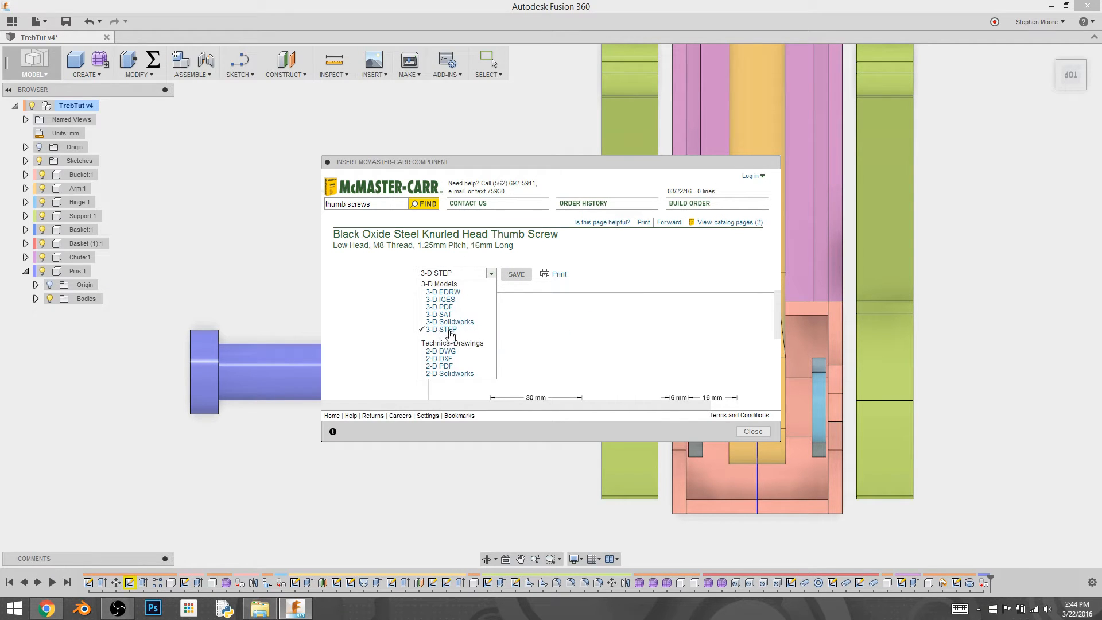
click(516, 274)
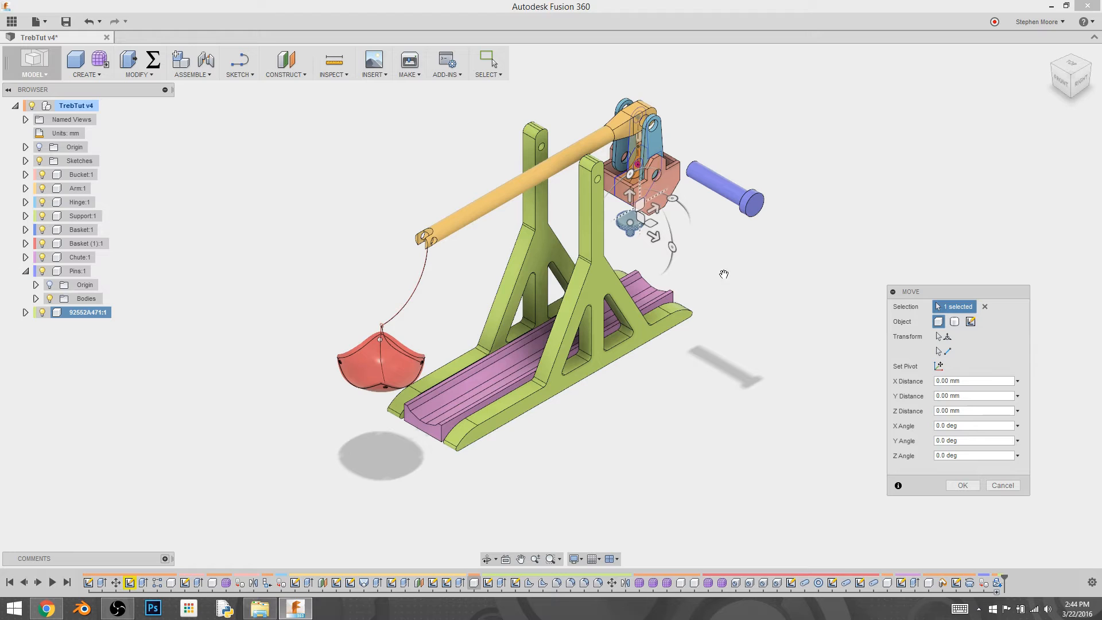
Step: Slide the thumb screw along X and rotate it -90° about Y to face the pin
click(1071, 62)
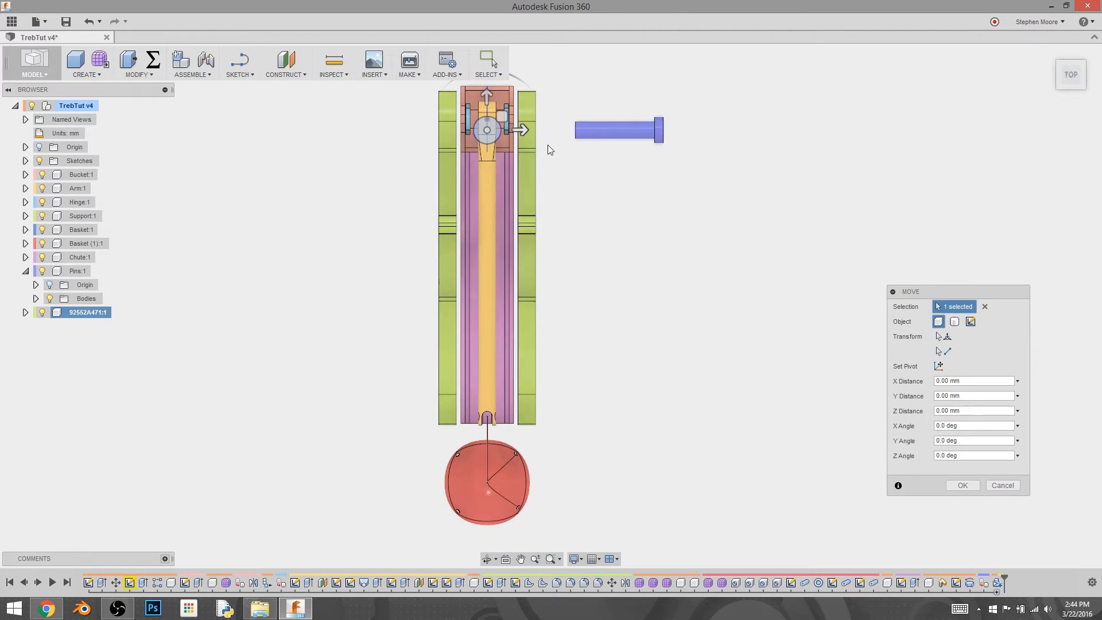
scroll(548, 145, down, 3)
middle_drag(548, 144, 524, 274)
scroll(524, 273, up, 5)
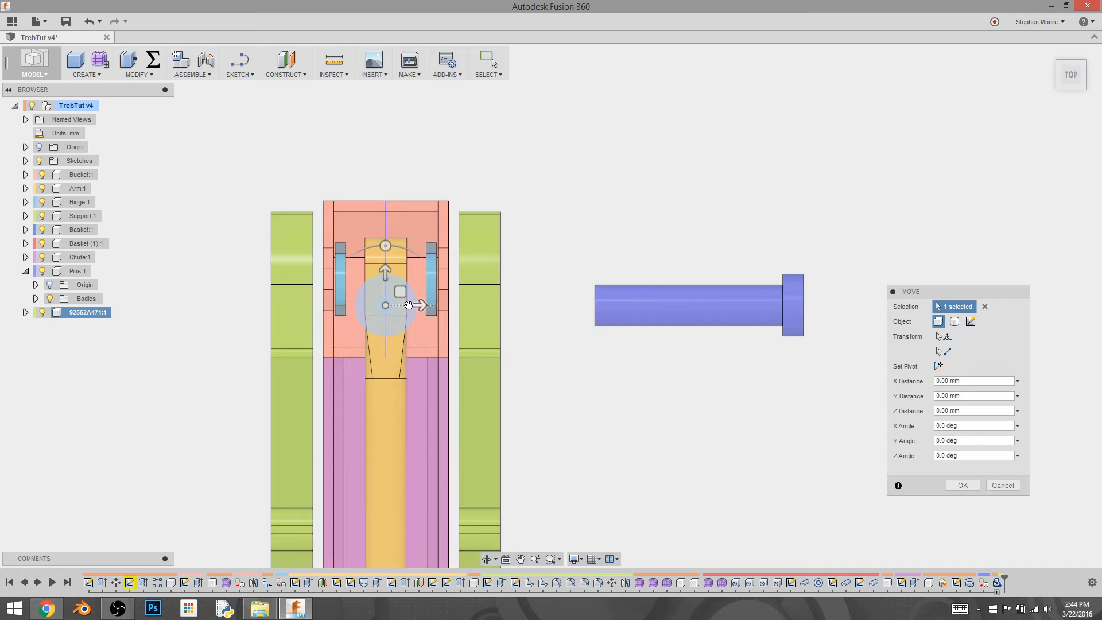
mouse_move(422, 304)
mouse_down()
mouse_move(628, 324)
mouse_move(603, 324)
mouse_up()
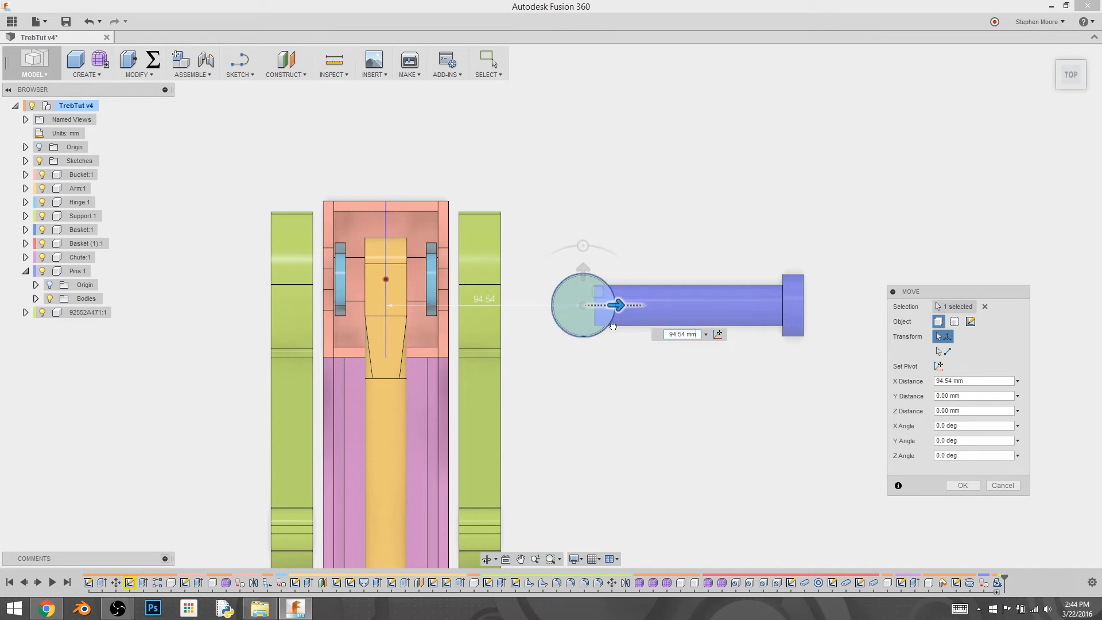
mouse_move(1070, 77)
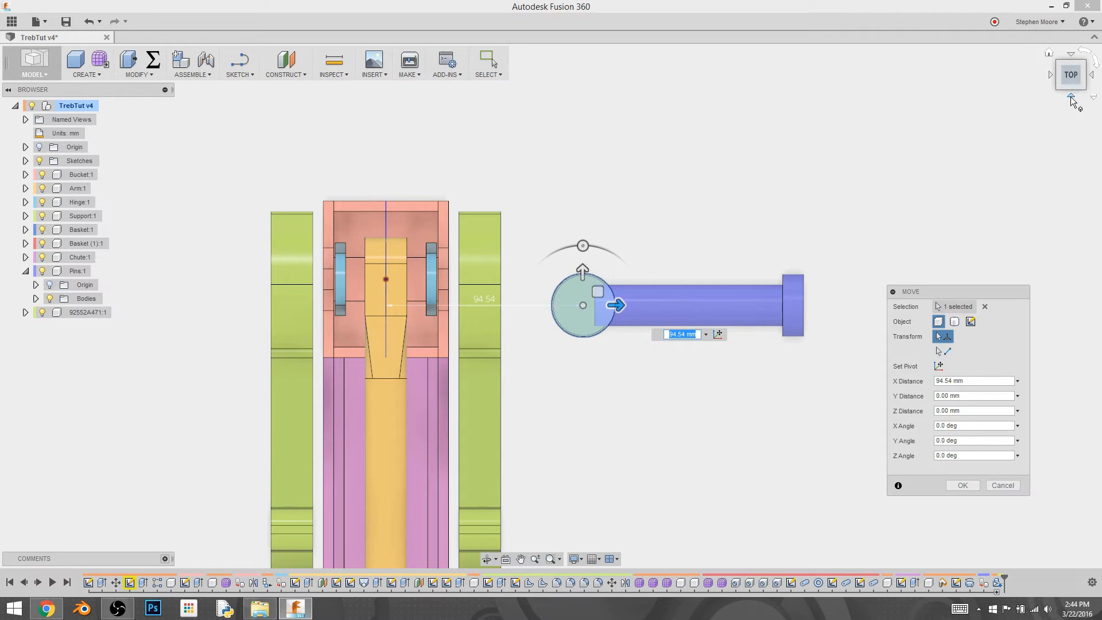
click(1070, 97)
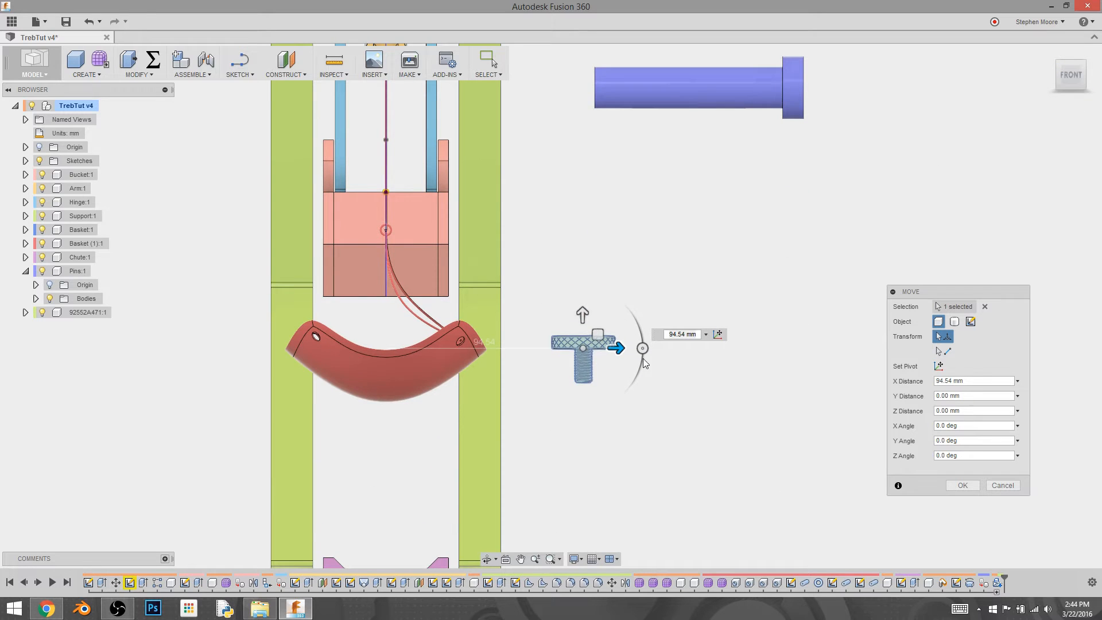
drag(642, 349, 583, 289)
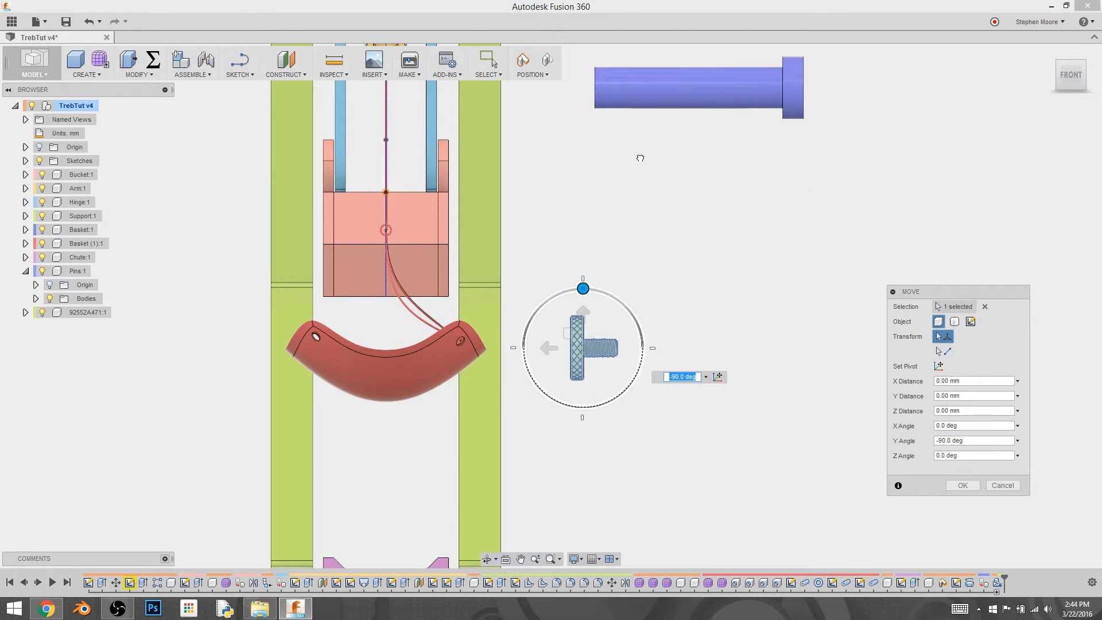
Step: Move the thumb screw along Y and Z onto the pin's flat end and commit the position
drag(583, 315, 582, 55)
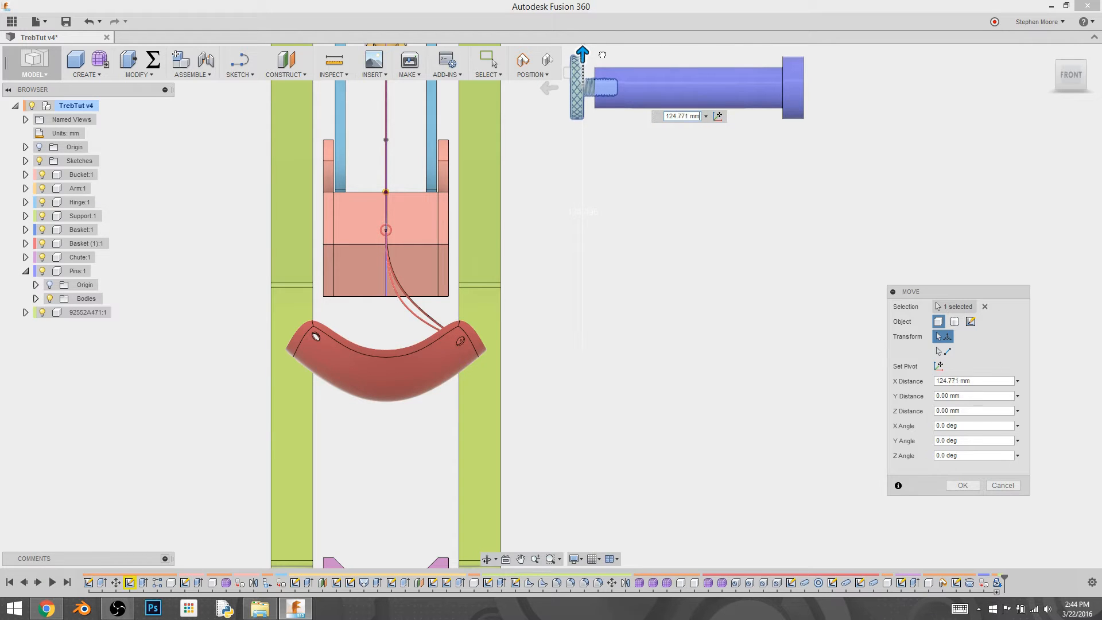
drag(548, 87, 557, 87)
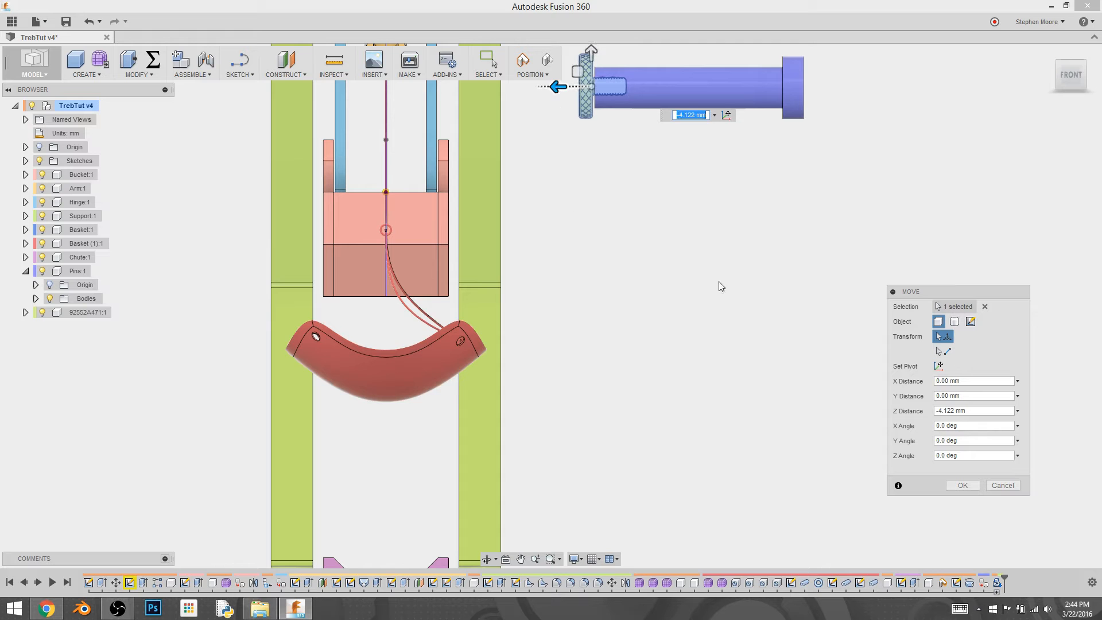
click(963, 485)
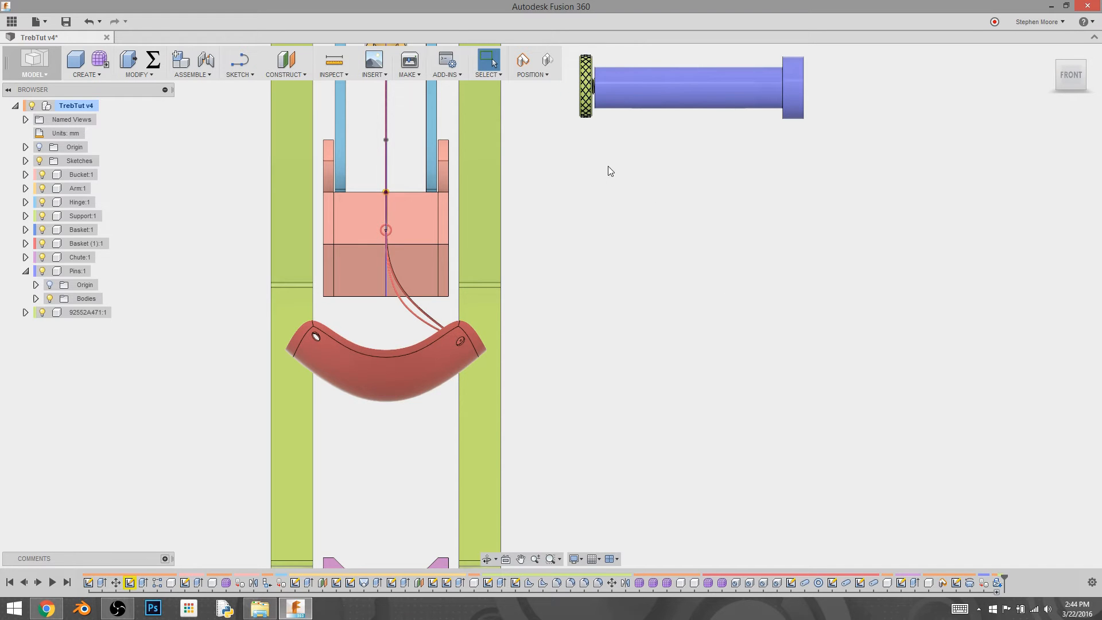
shift+middle_drag(609, 181, 611, 185)
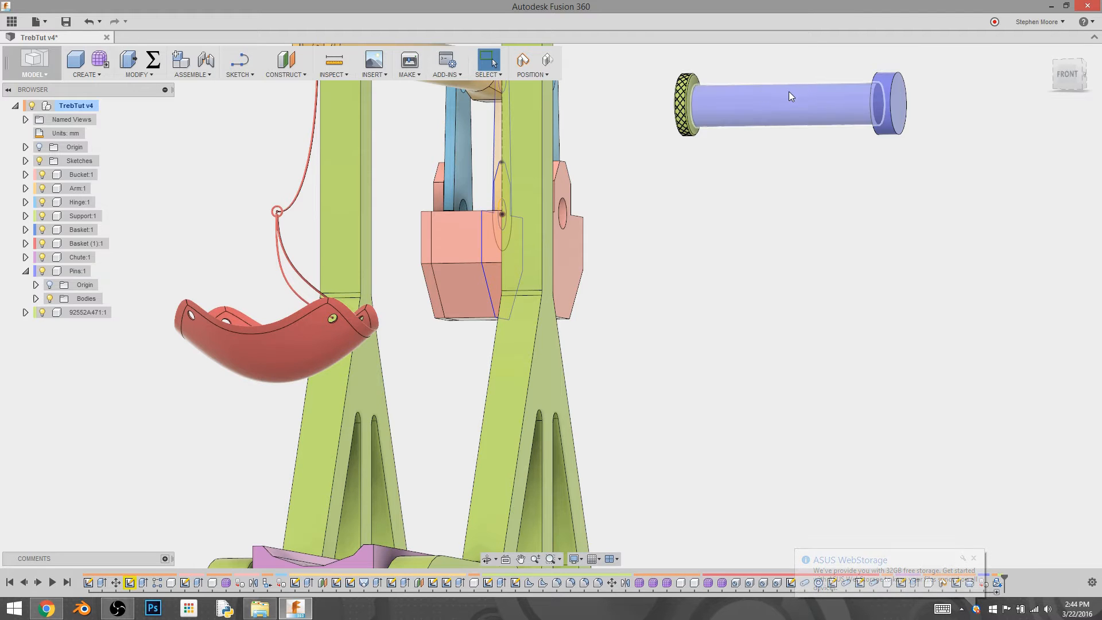
Step: Switch to orthographic projection and view the pin and thumb screw close up from the back
click(1090, 95)
click(1037, 110)
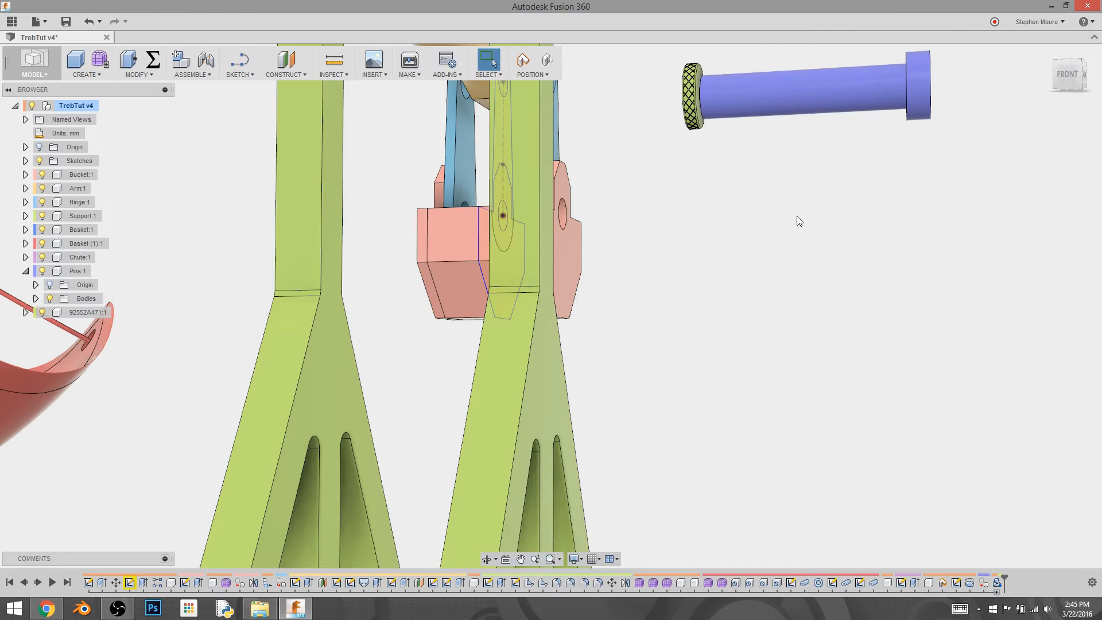
shift+middle_drag(797, 221, 701, 246)
middle_drag(625, 237, 400, 316)
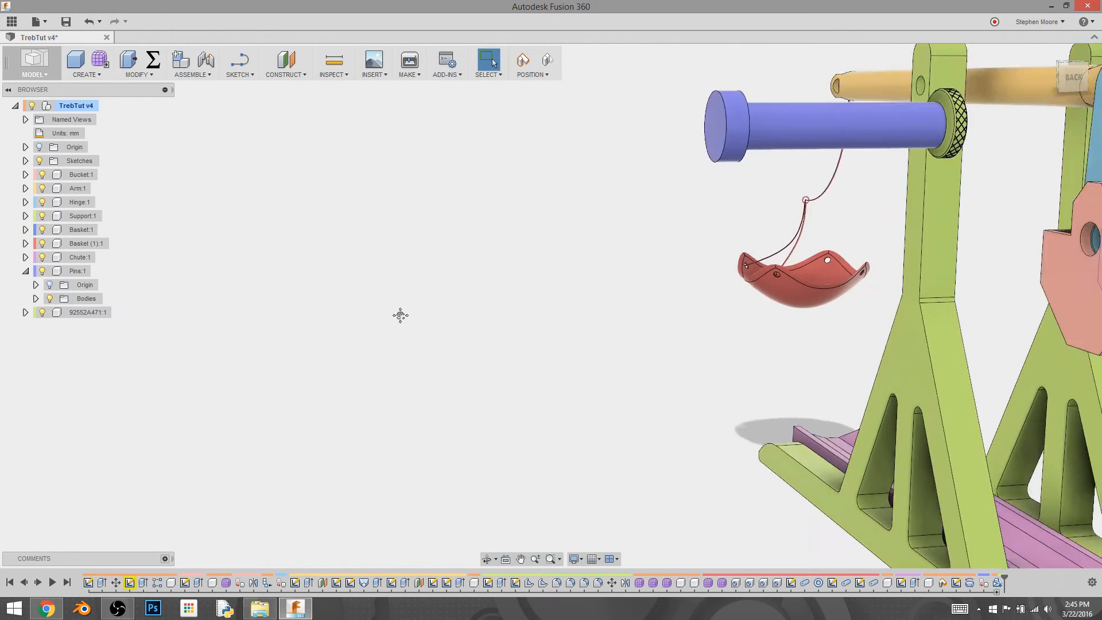
scroll(445, 278, down, 3)
scroll(446, 278, up, 4)
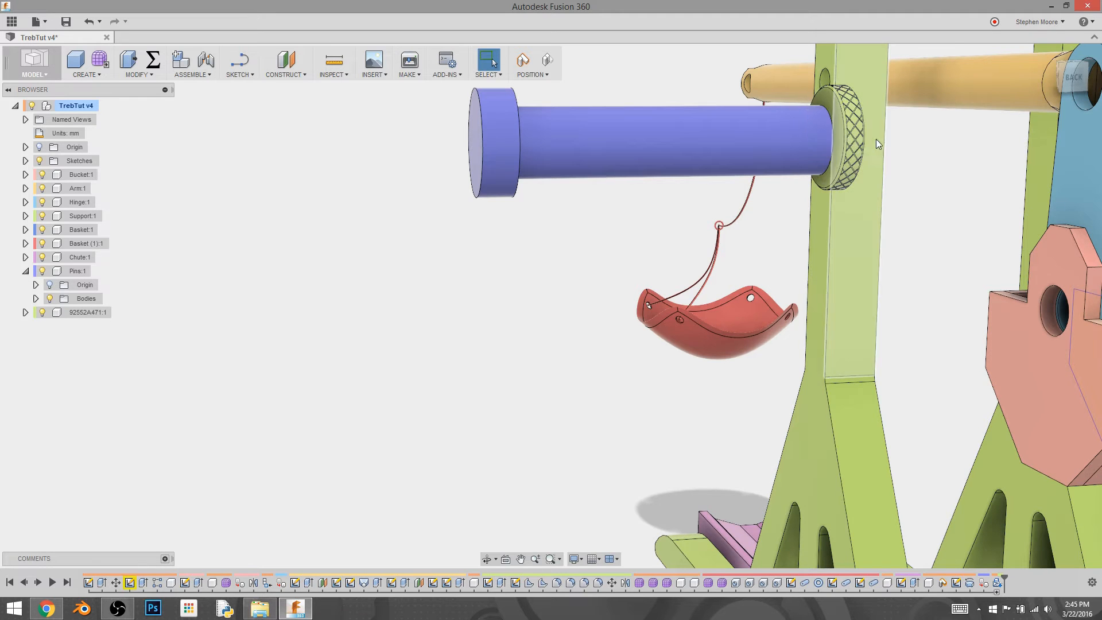
mouse_move(87, 312)
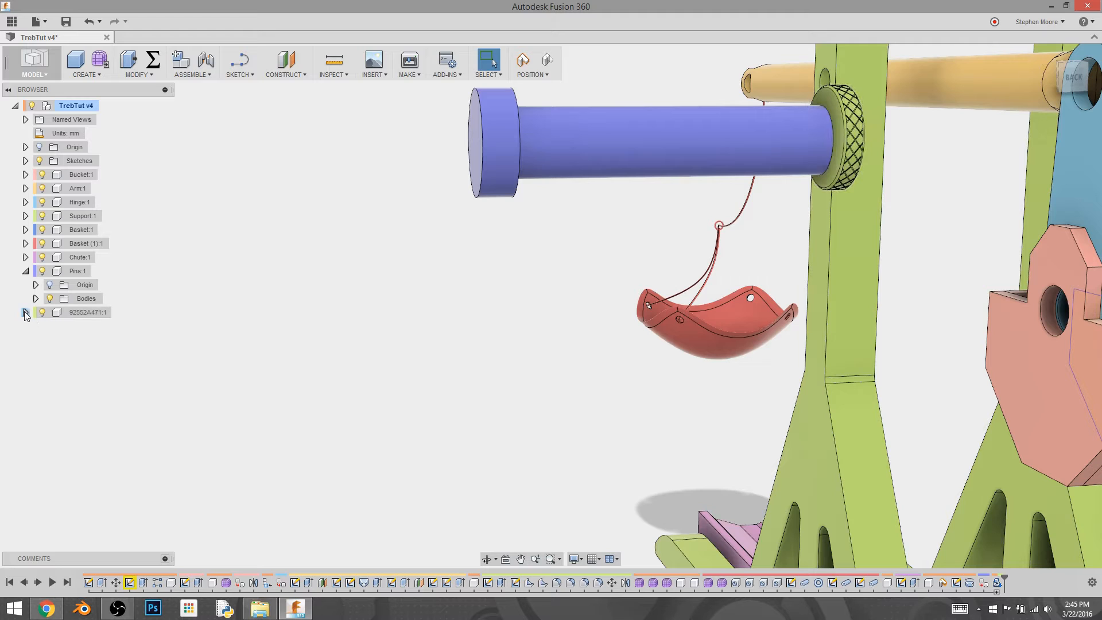
Step: Copy the thumb screw's Body1 and paste it back inside the 92552A471:1 component
click(83, 313)
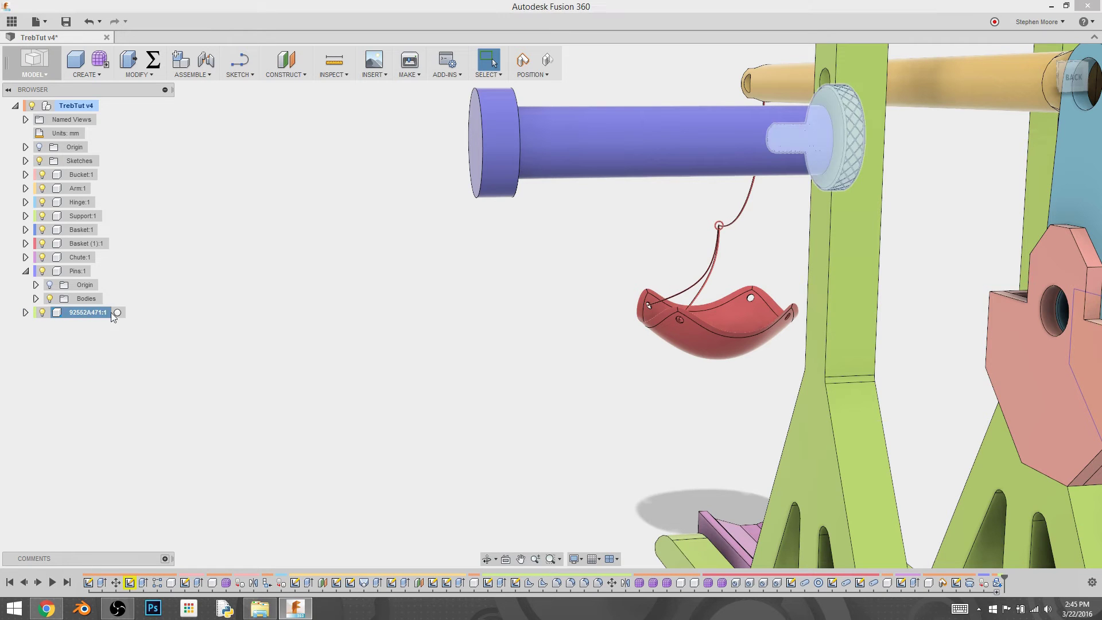
click(25, 312)
click(35, 341)
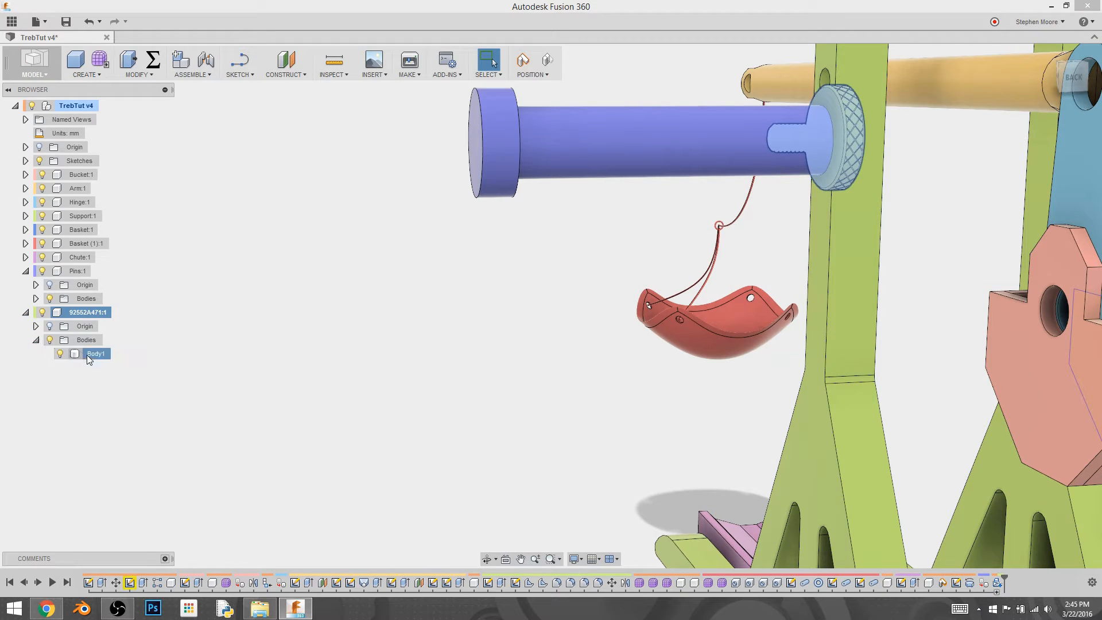
click(94, 353)
right_click(94, 352)
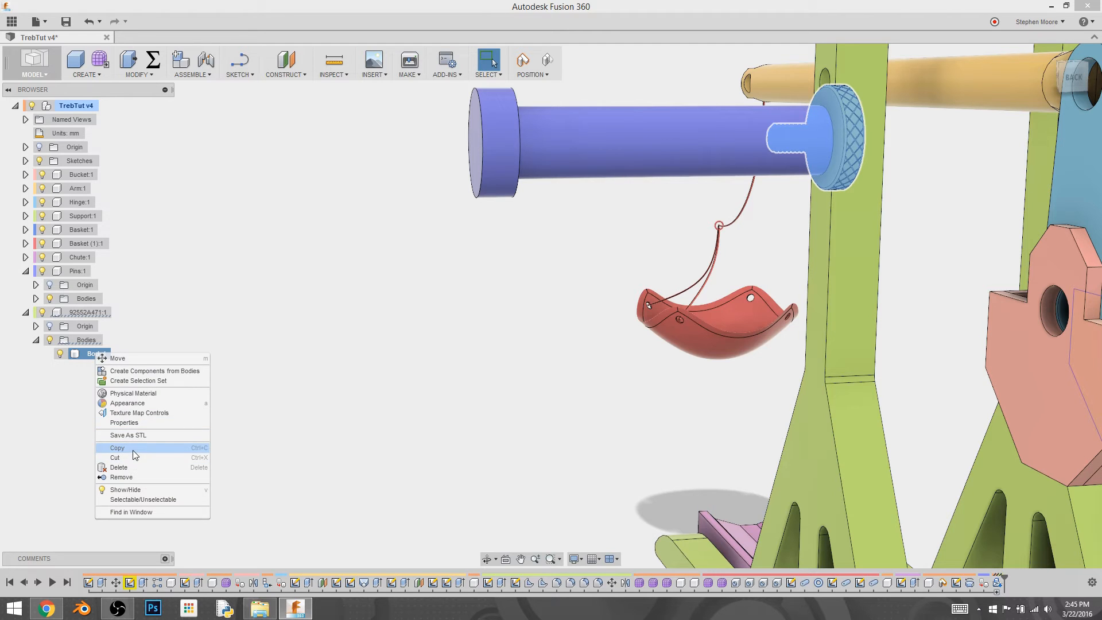
click(132, 450)
right_click(79, 341)
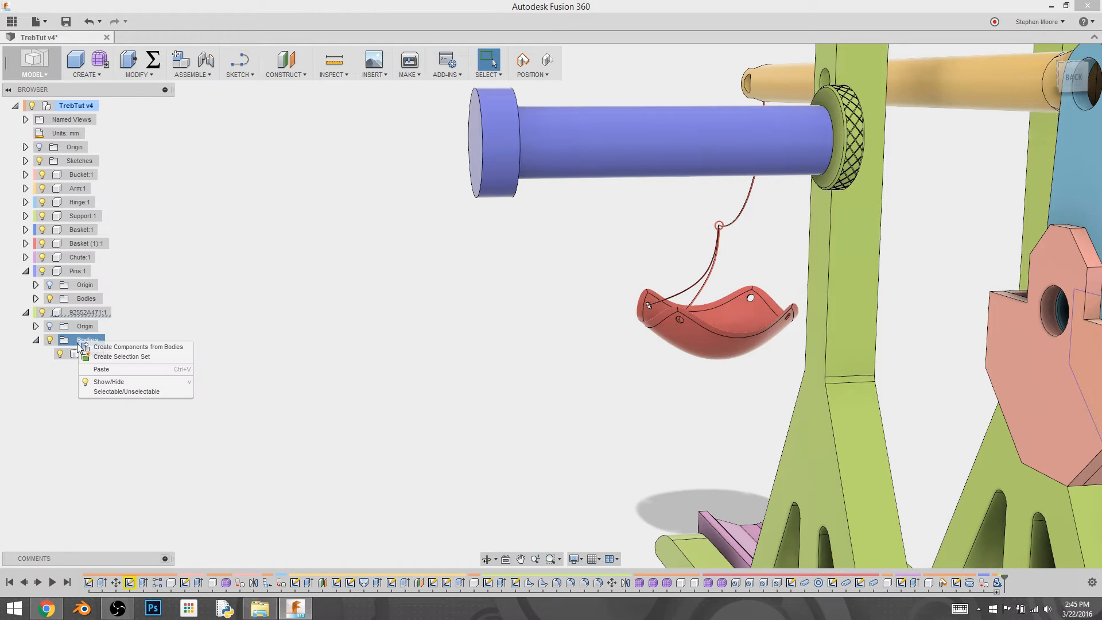
click(76, 313)
right_click(77, 312)
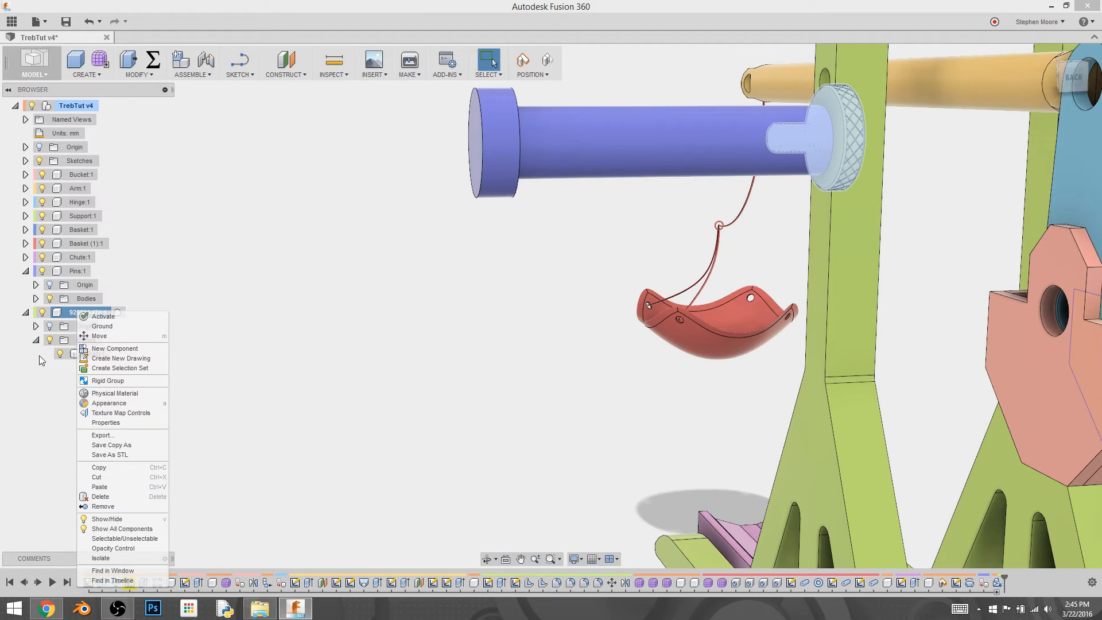
click(119, 488)
click(80, 340)
click(36, 340)
Step: Cut the thumb screw component and paste it as a new component under the TrebTut v4 root
click(86, 313)
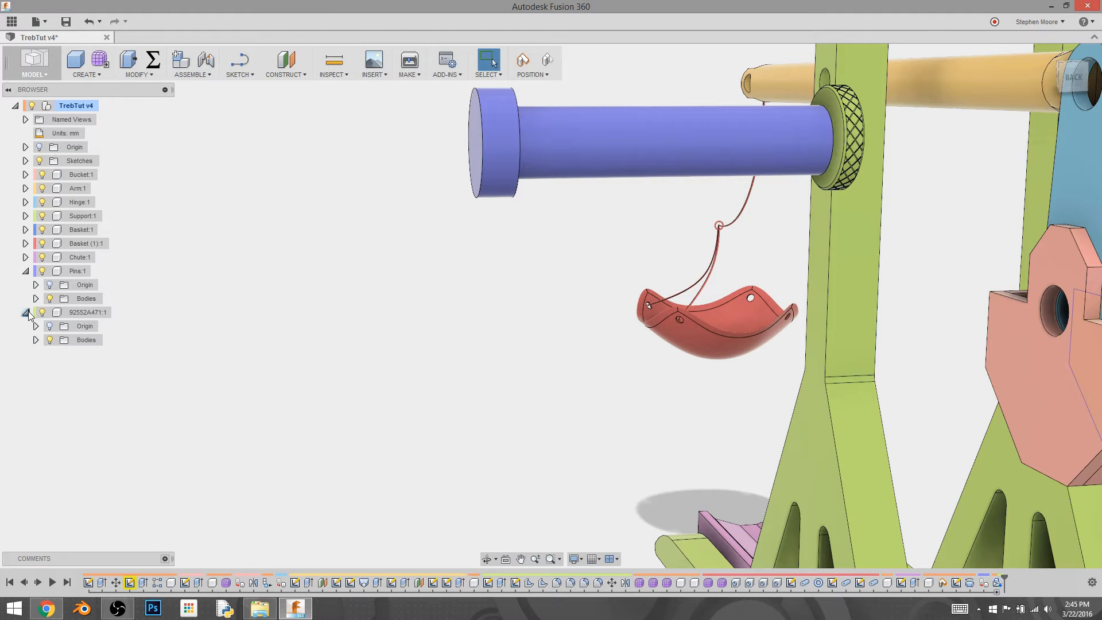
right_click(90, 314)
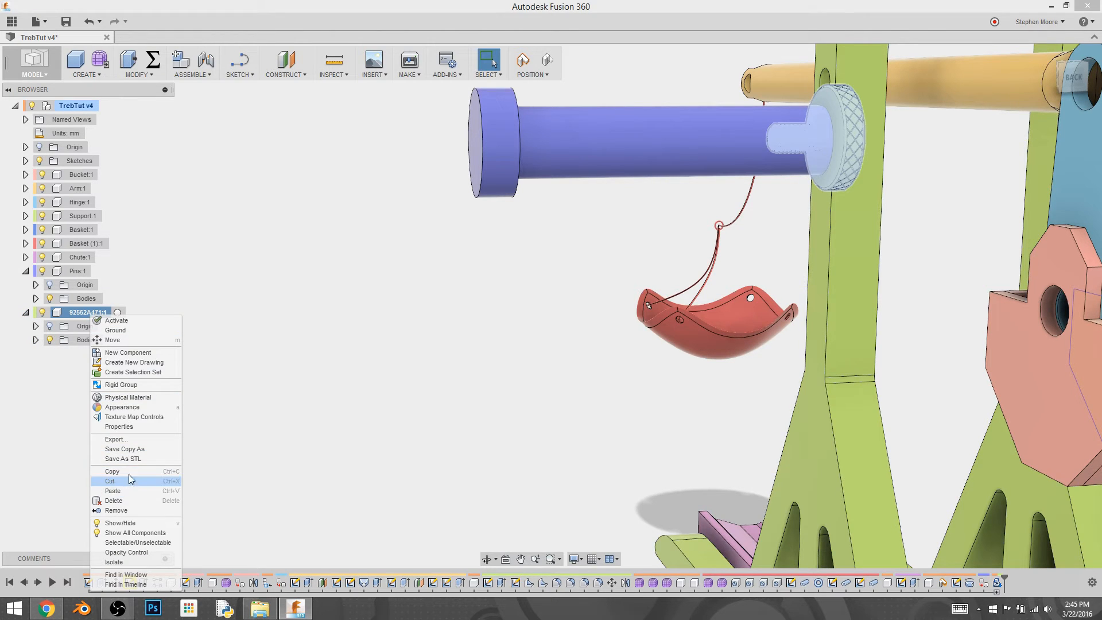
click(129, 473)
right_click(89, 311)
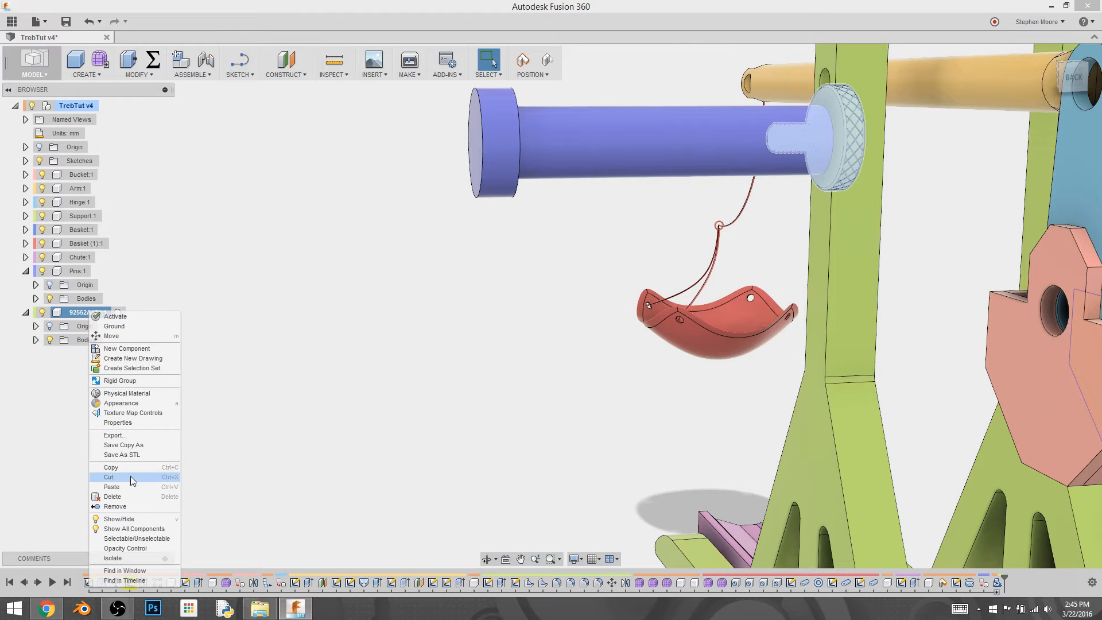
click(82, 109)
right_click(80, 109)
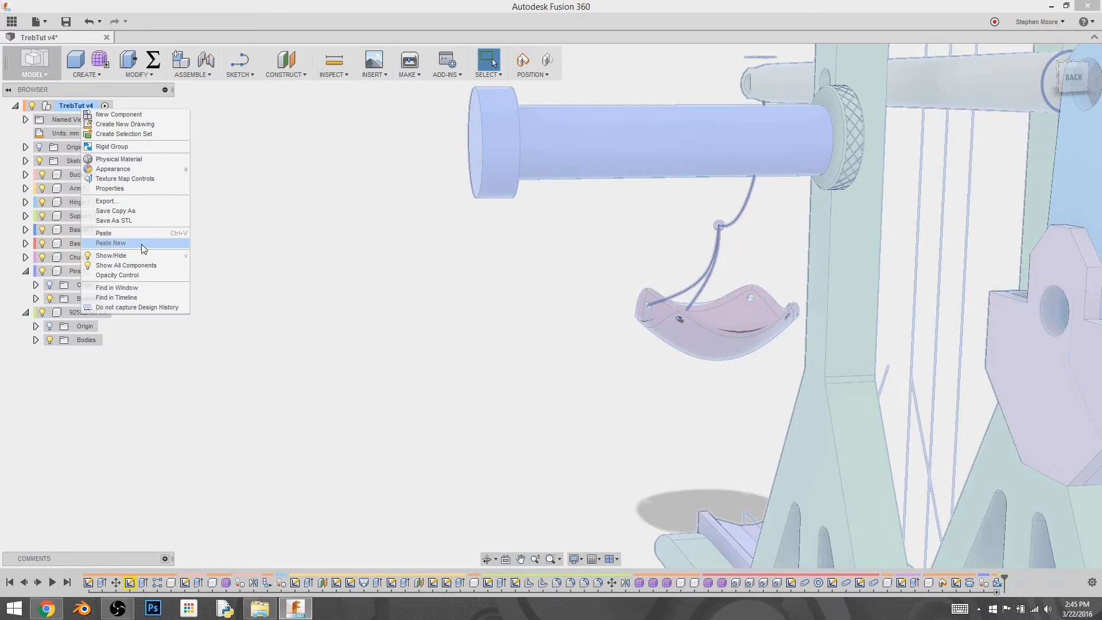
click(110, 244)
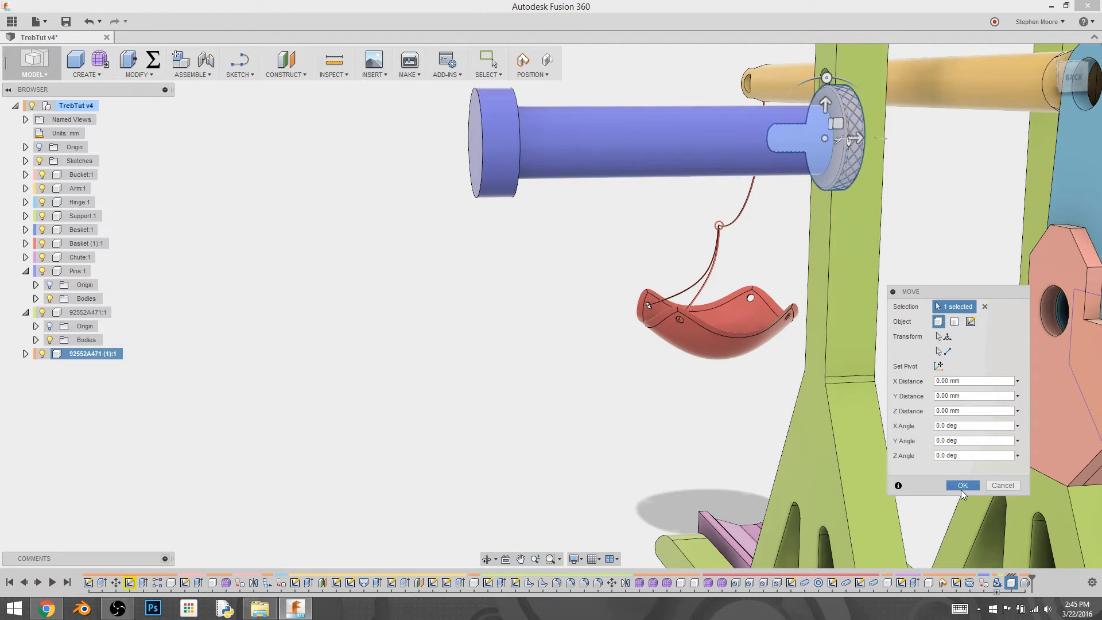
Step: Confirm the pasted screw's placement, then expand and select the second 92552A471 knob component
click(963, 485)
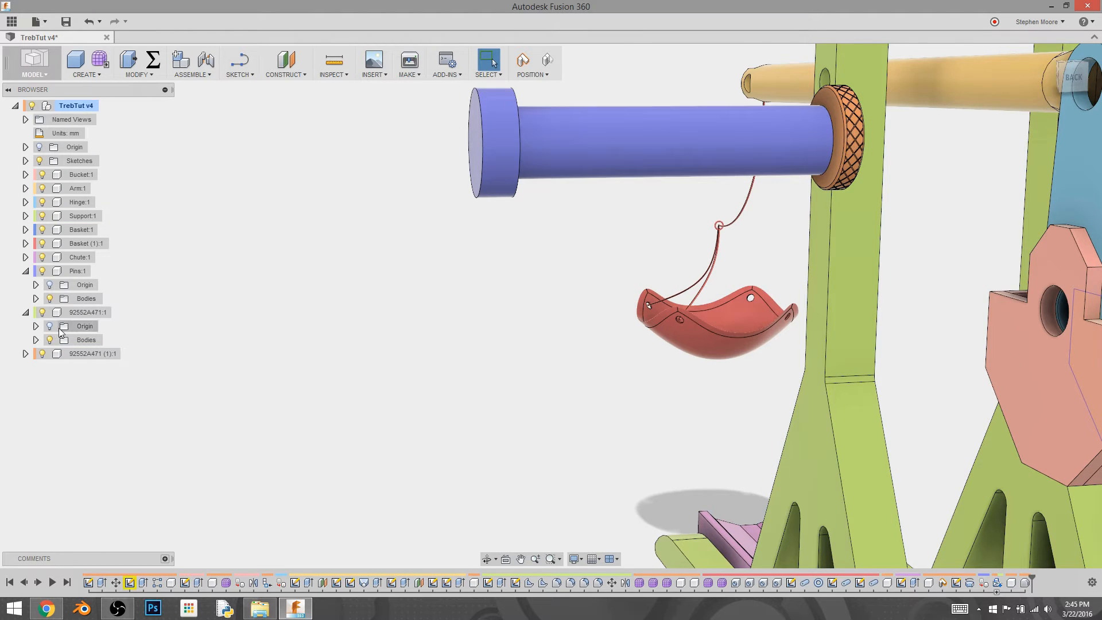
click(26, 271)
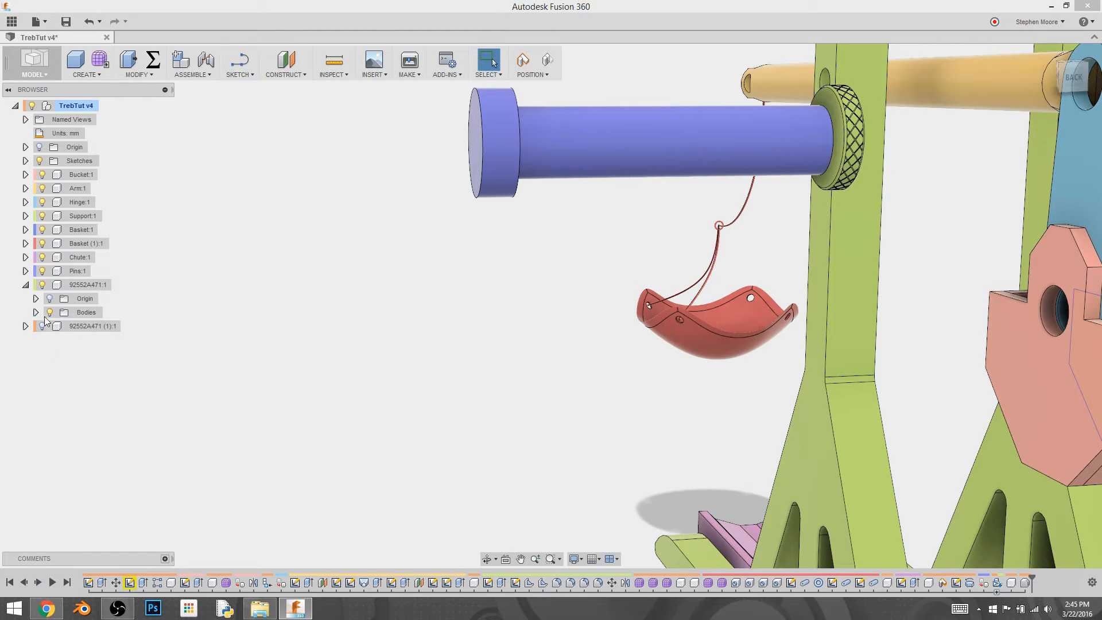
click(26, 326)
click(26, 327)
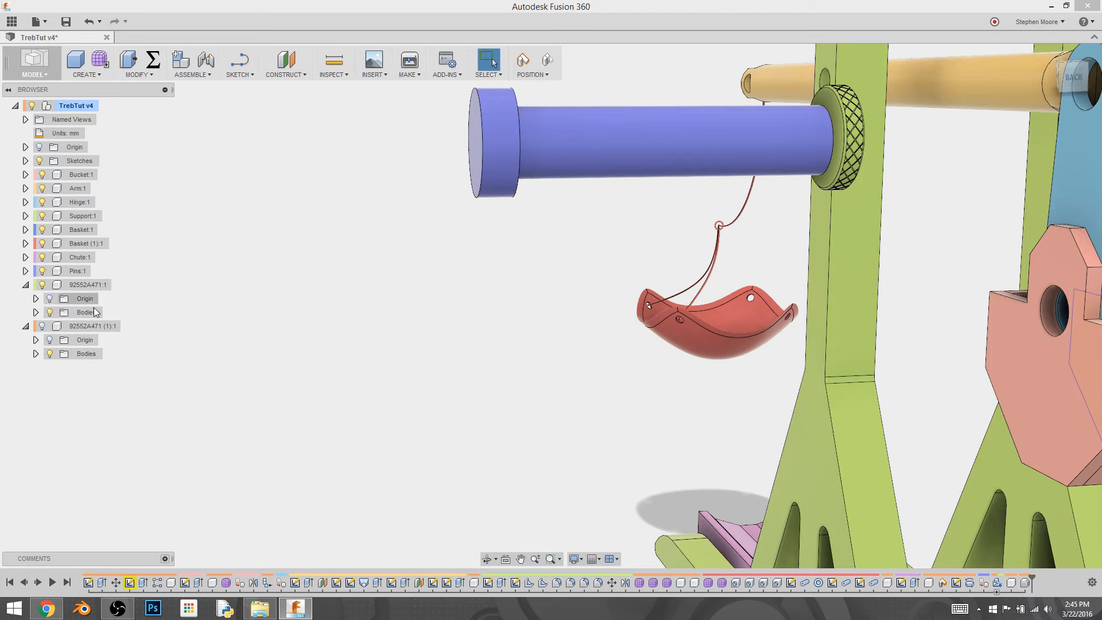
click(86, 326)
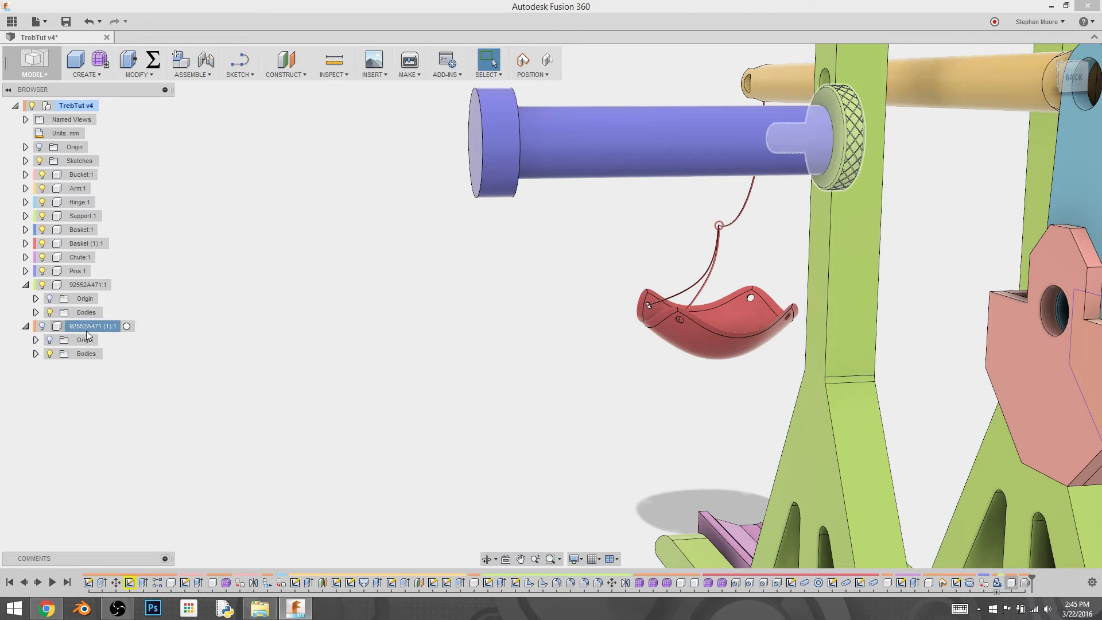
click(149, 77)
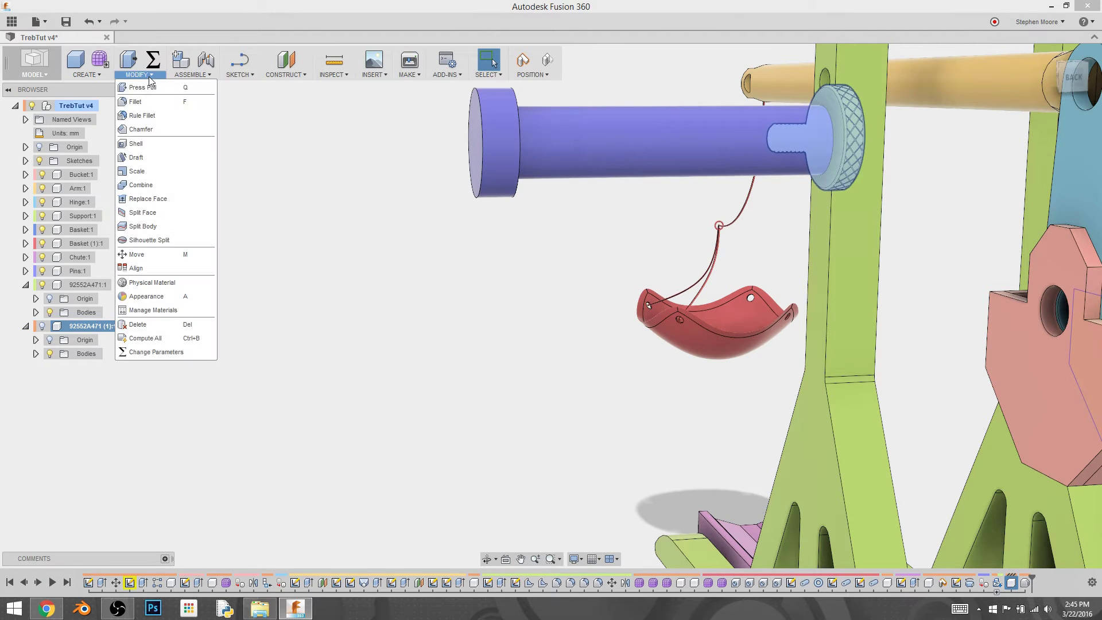
Step: Combine-cut the knurled knob from the blue pin, leaving a hole in the pin's end
click(140, 184)
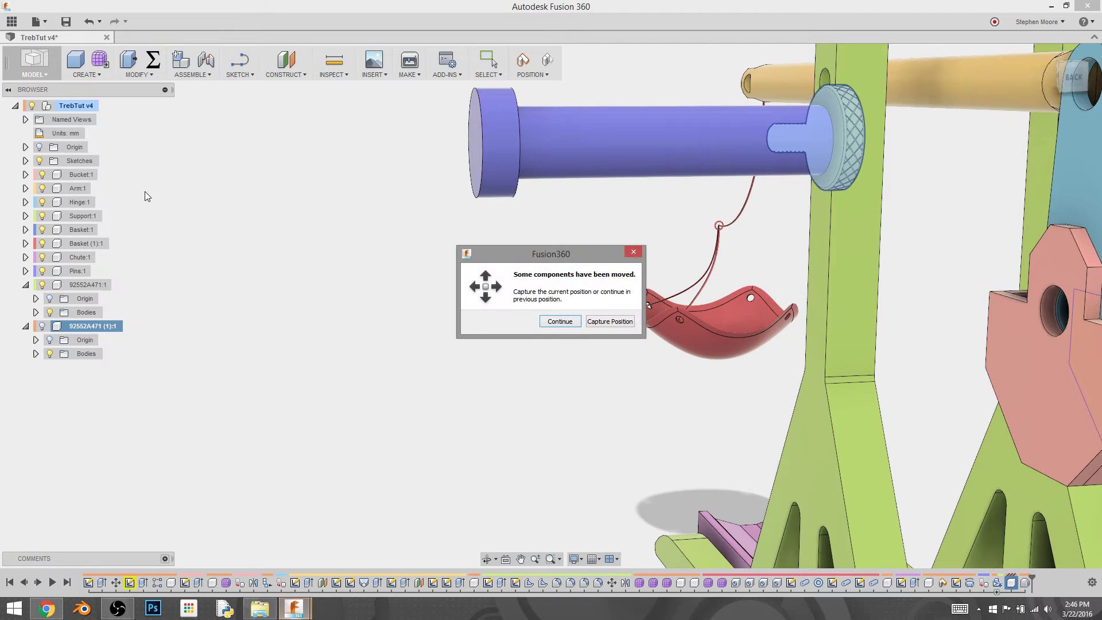
click(610, 321)
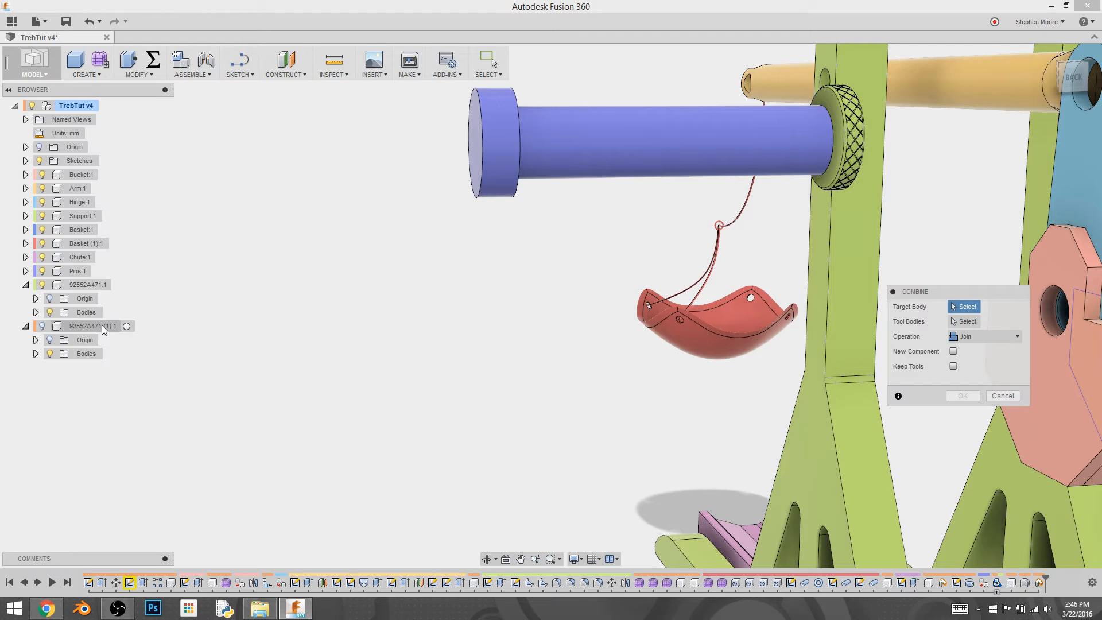
click(585, 137)
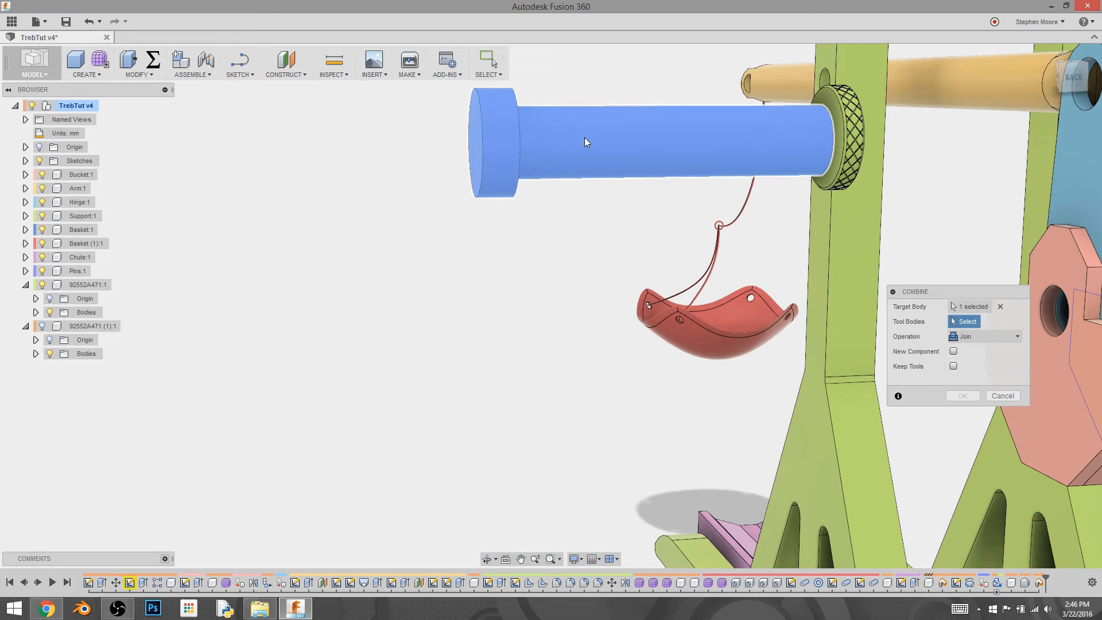
mouse_move(87, 284)
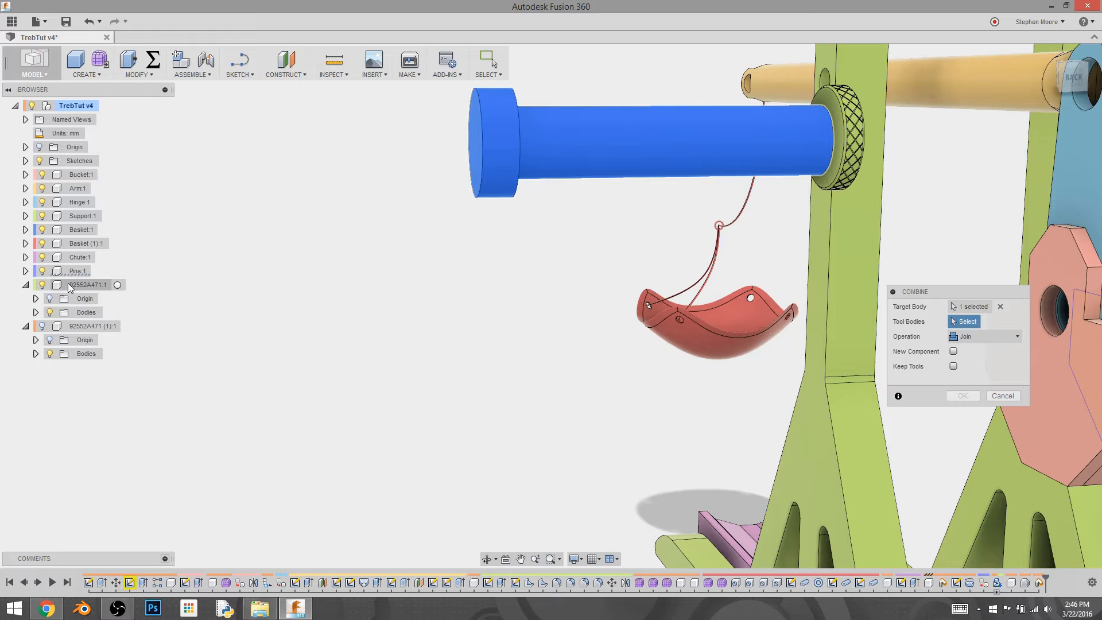
click(841, 138)
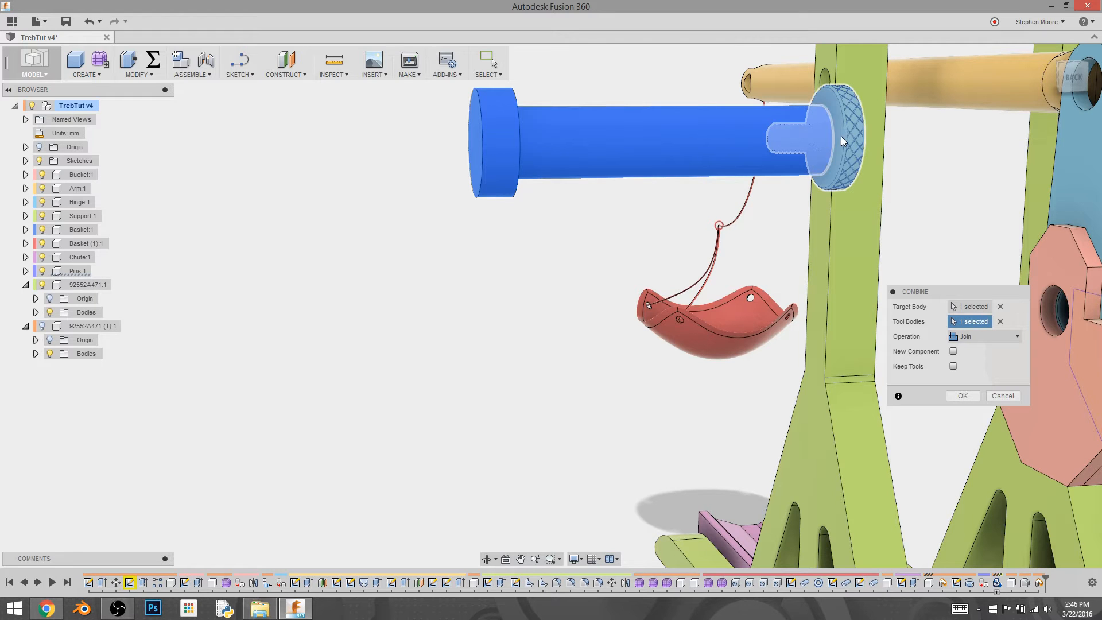
click(1018, 336)
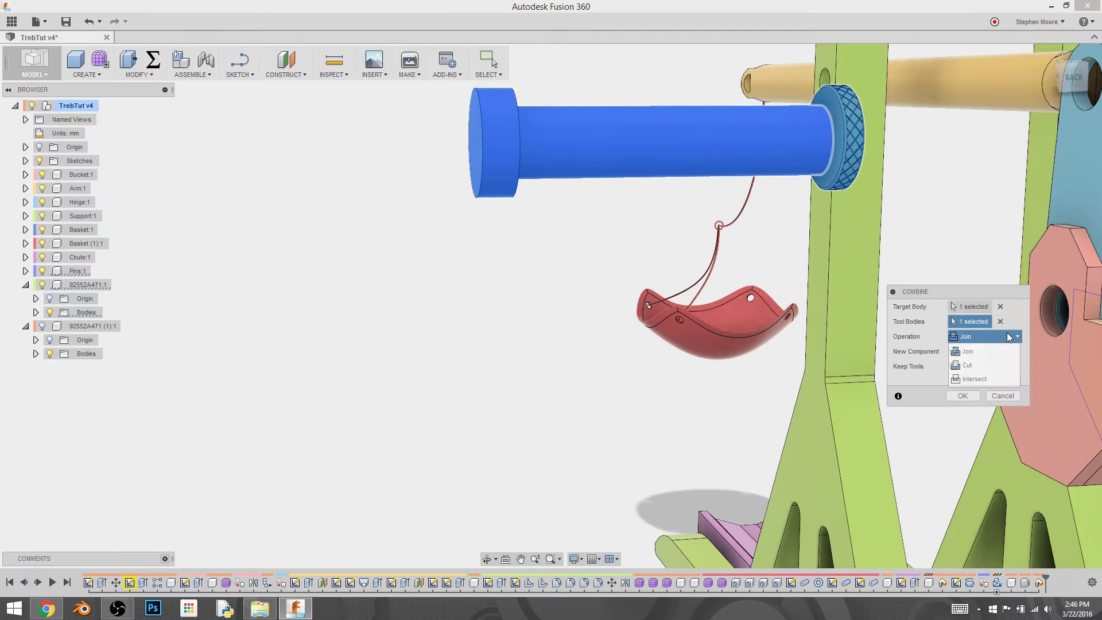
click(992, 365)
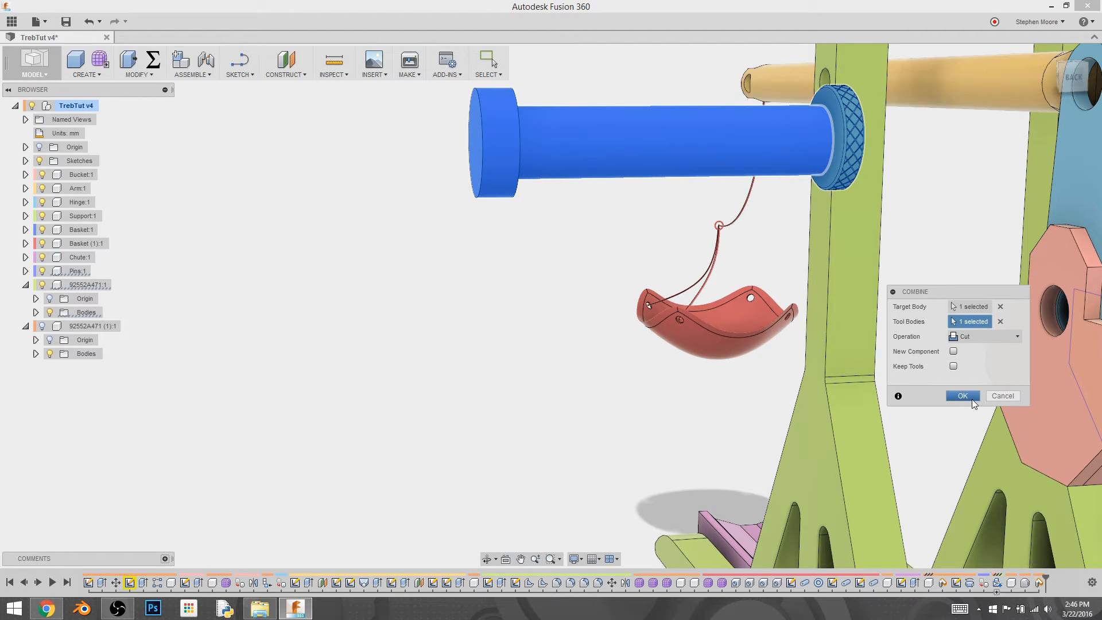
click(963, 395)
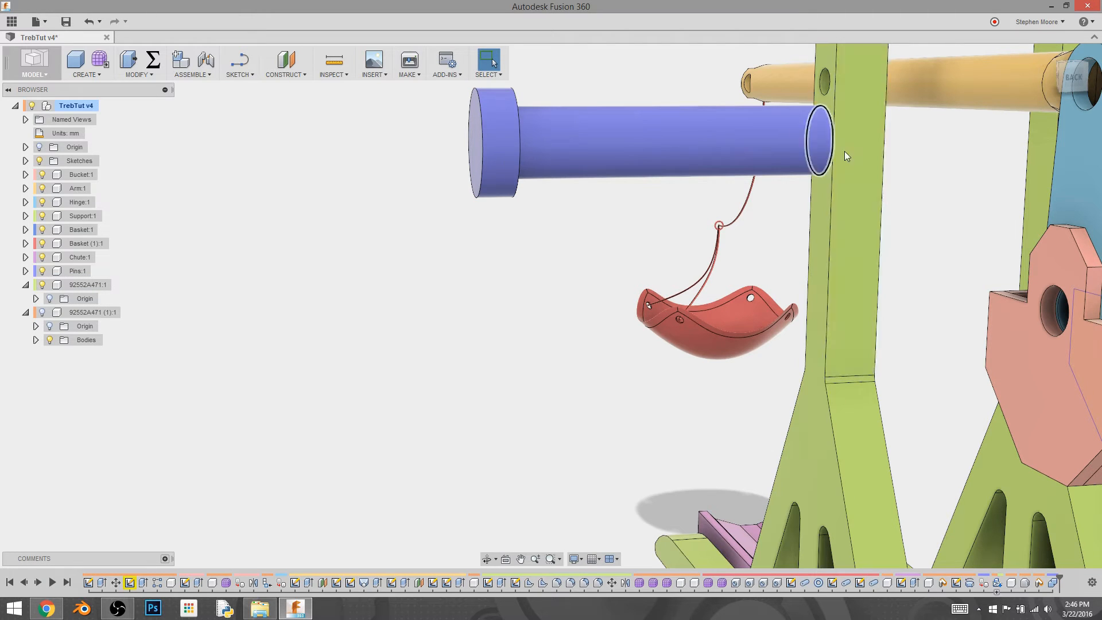
Step: Toggle the 92552A471 (1):1 knob's visibility and leave the knurled knob shown on the pin
click(43, 315)
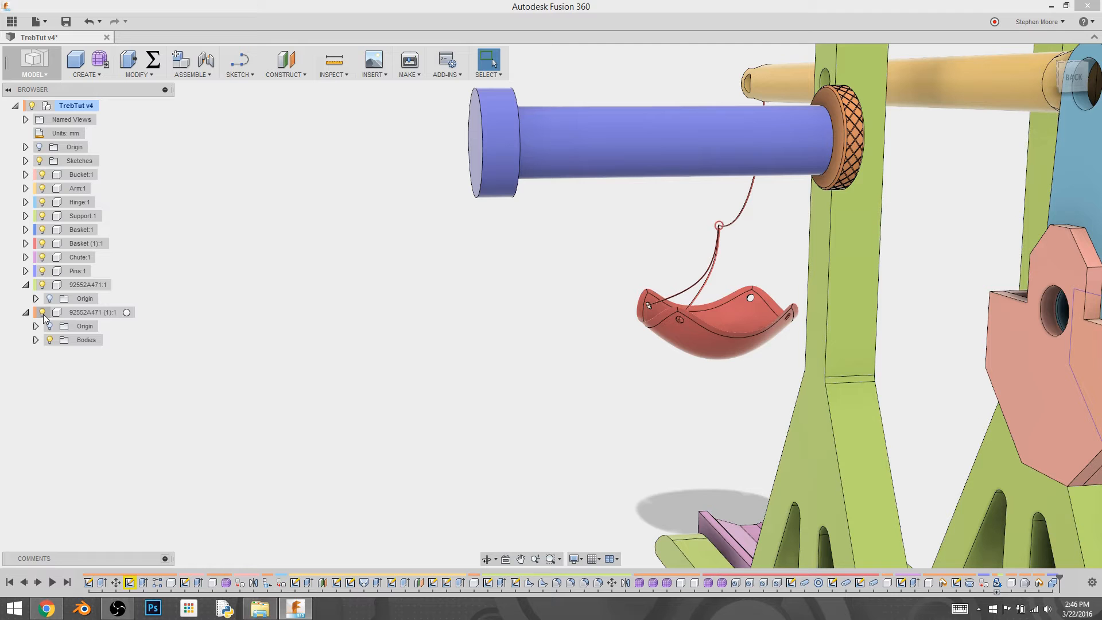
click(43, 314)
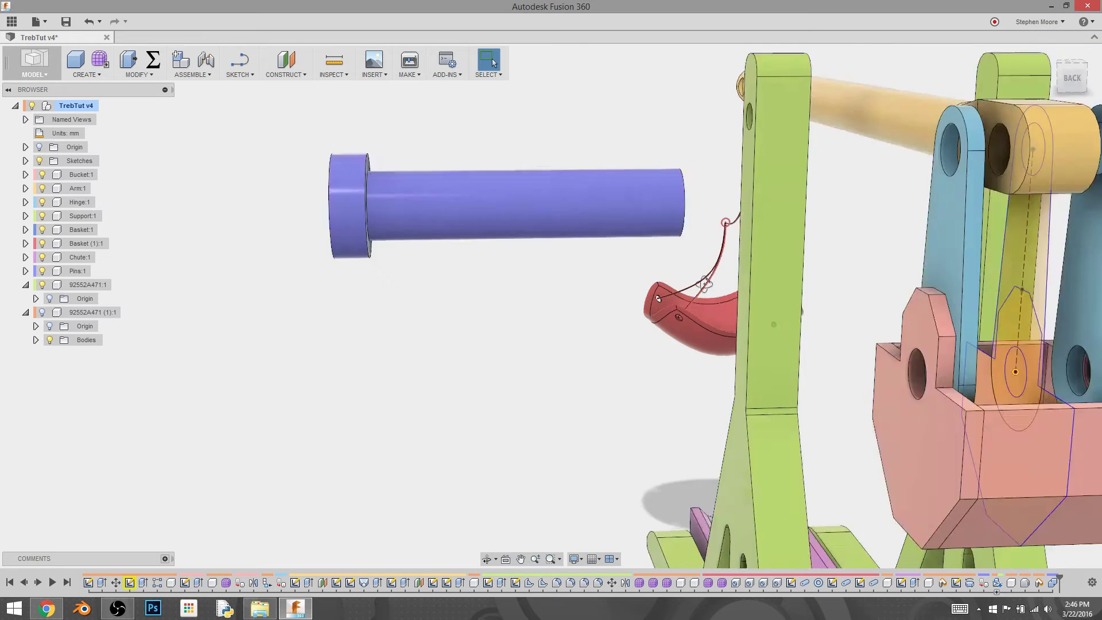
shift+middle_drag(716, 274, 318, 249)
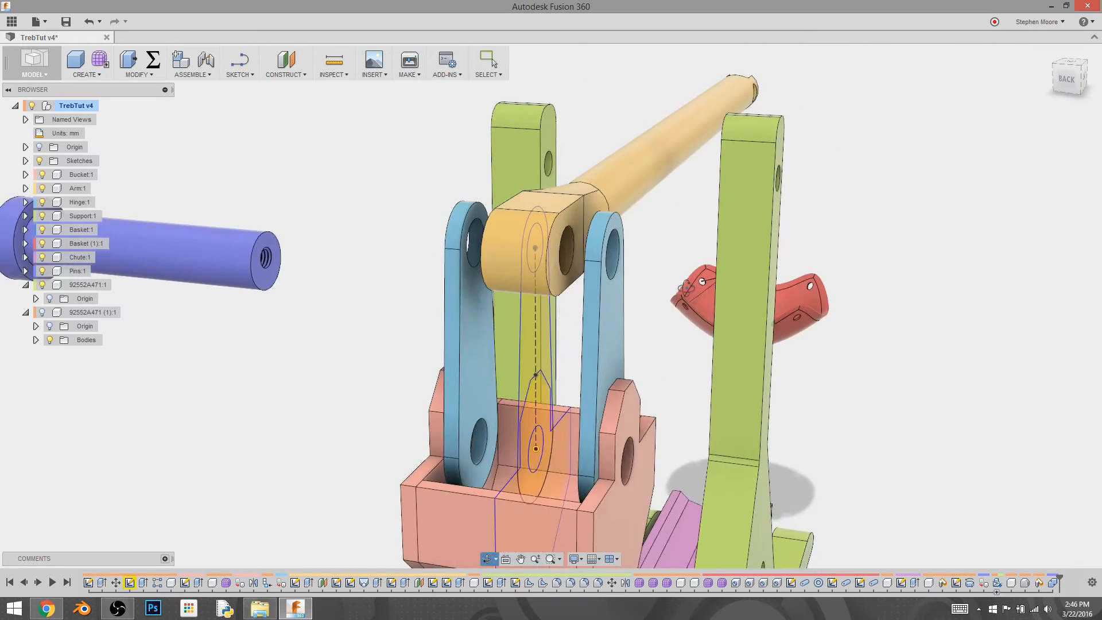
scroll(284, 237, up, 8)
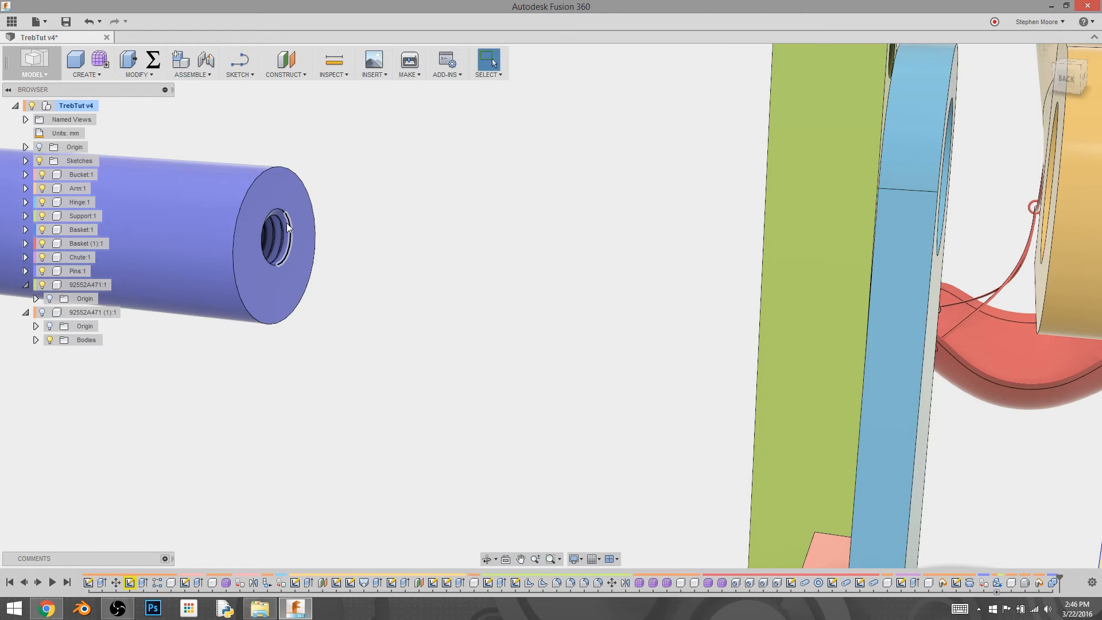
shift+middle_drag(533, 335, 538, 339)
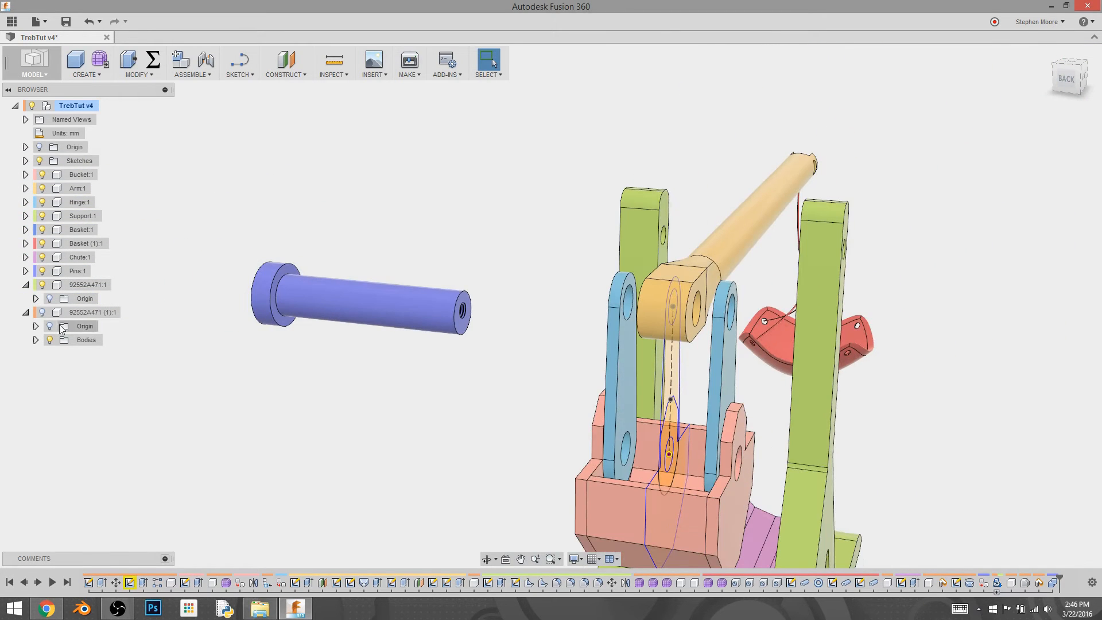
click(42, 312)
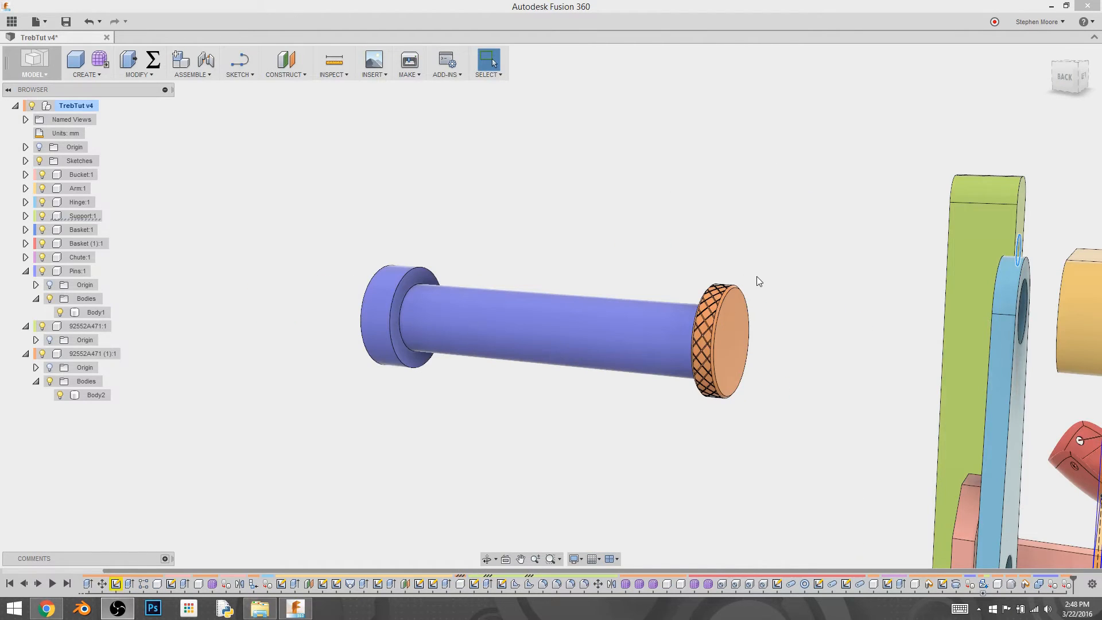
Step: Inspect the knob and blue pin bodies, then orbit to reveal the model's base
click(738, 352)
click(480, 319)
click(825, 354)
mouse_move(825, 354)
shift+middle_down()
mouse_move(670, 372)
mouse_move(551, 345)
shift+middle_up()
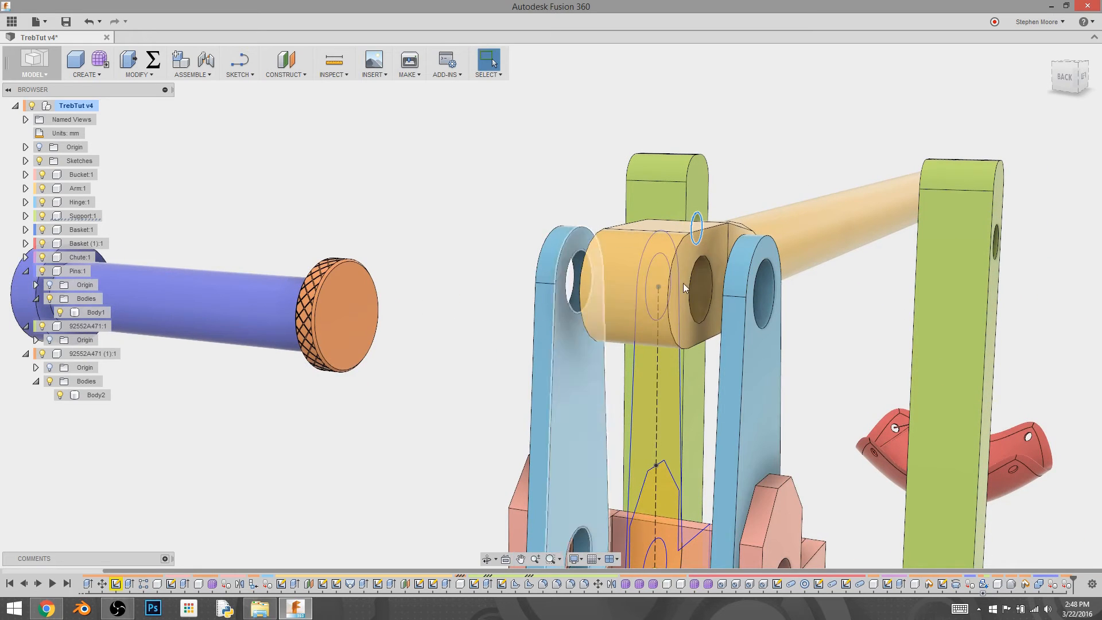
scroll(754, 362, up, 2)
scroll(740, 379, down, 5)
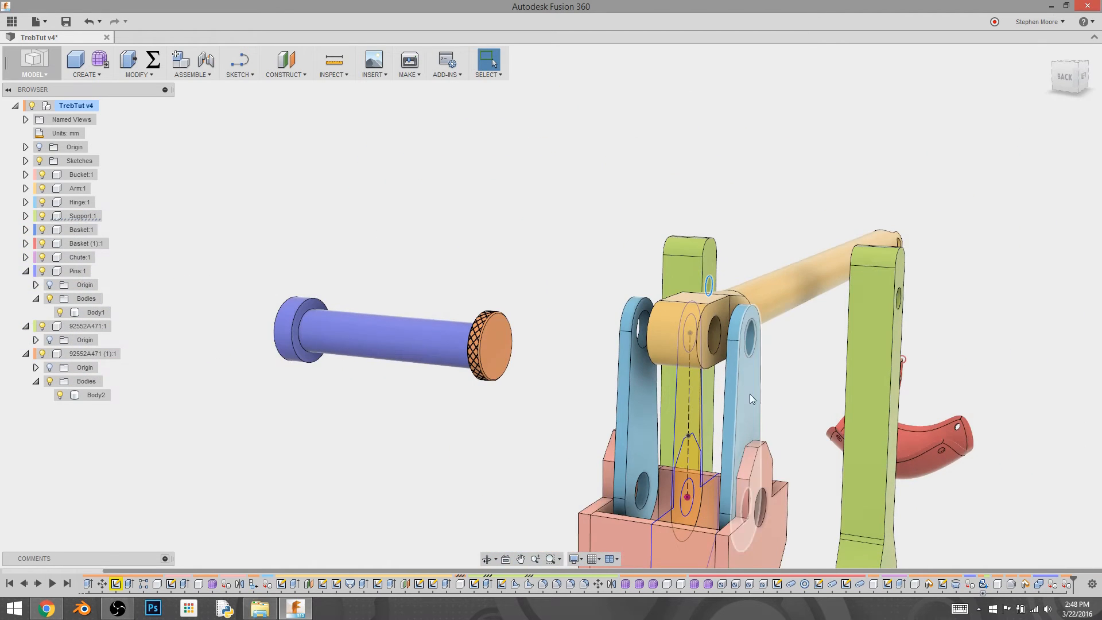
mouse_move(568, 416)
middle_down()
mouse_move(458, 100)
mouse_move(483, 305)
middle_up()
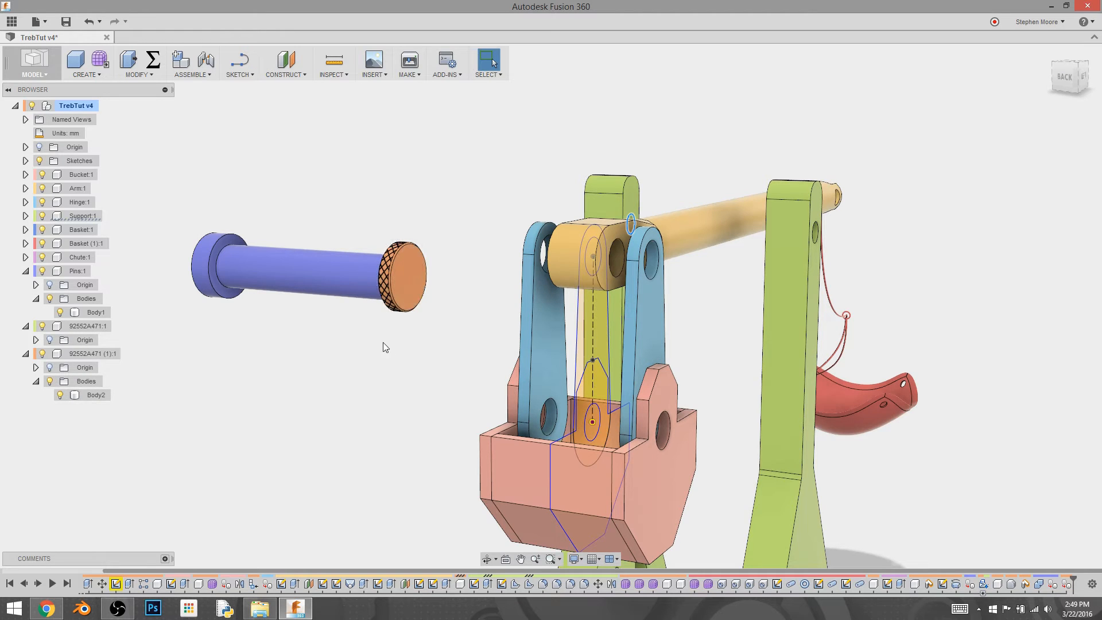
Step: Move the knob's Body2 into the Pins:1 component's Bodies
click(73, 393)
drag(73, 397, 62, 301)
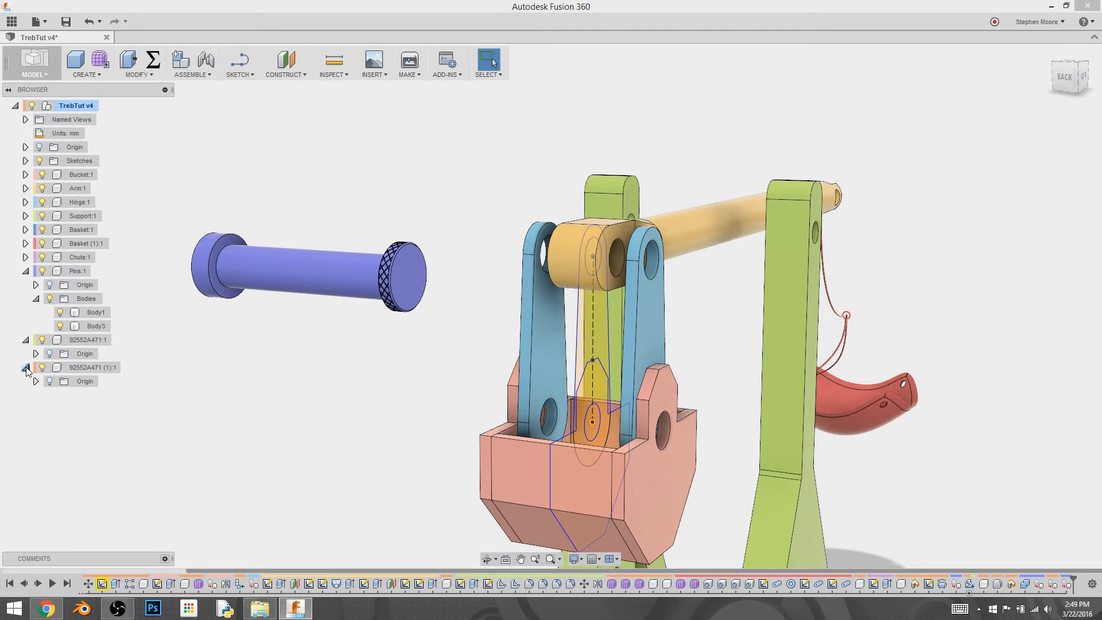
Step: Collapse the two 92552A471 knob nodes and the Pins:1 node in the browser
click(26, 369)
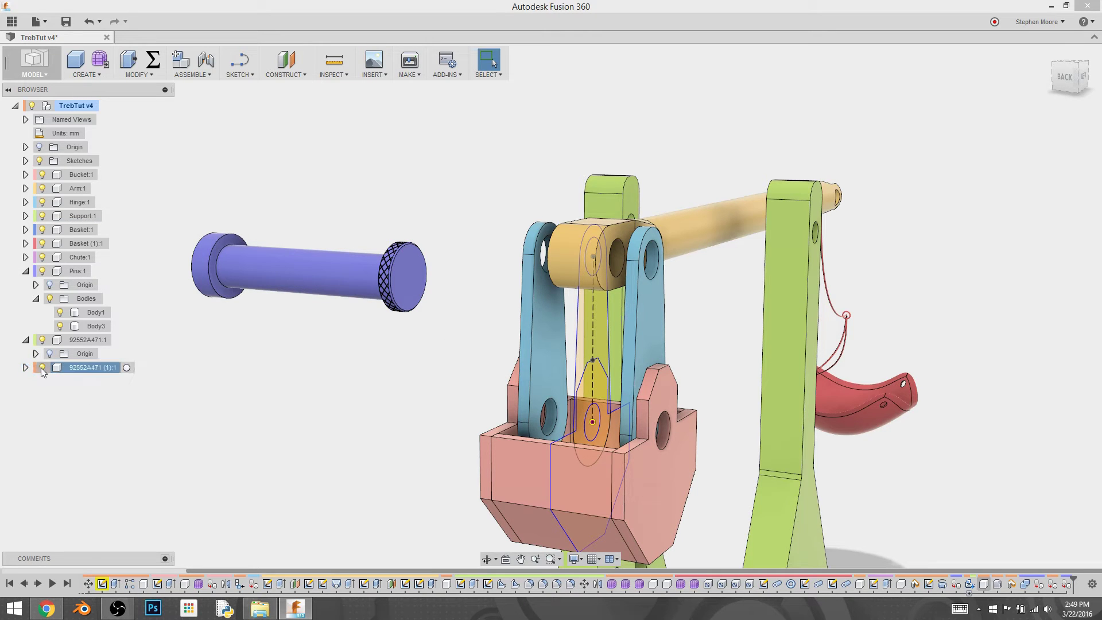
click(26, 272)
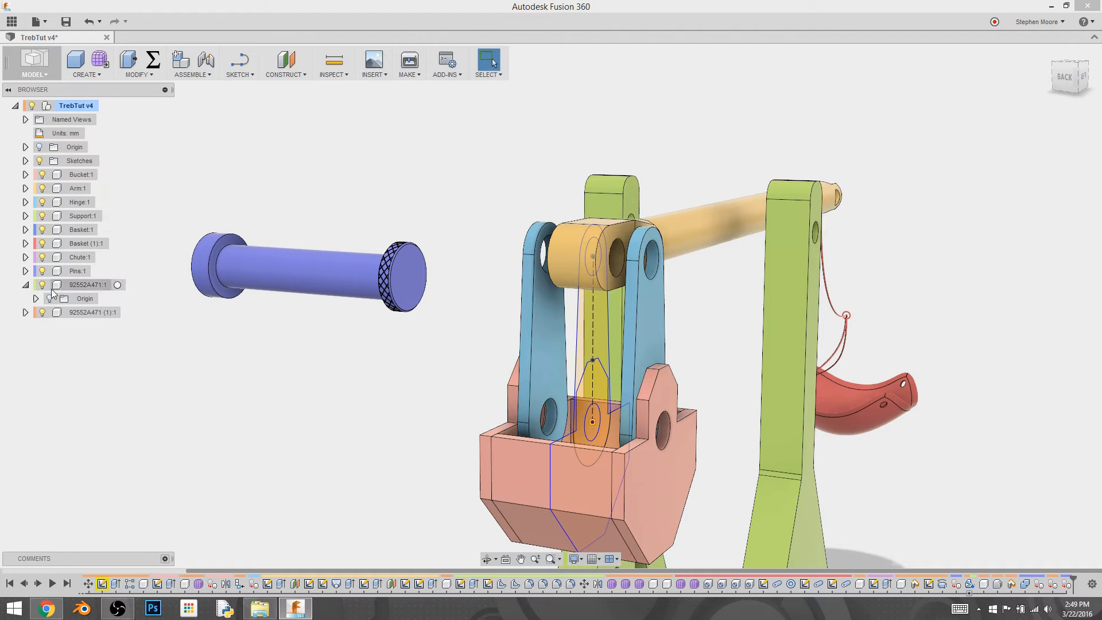
click(26, 284)
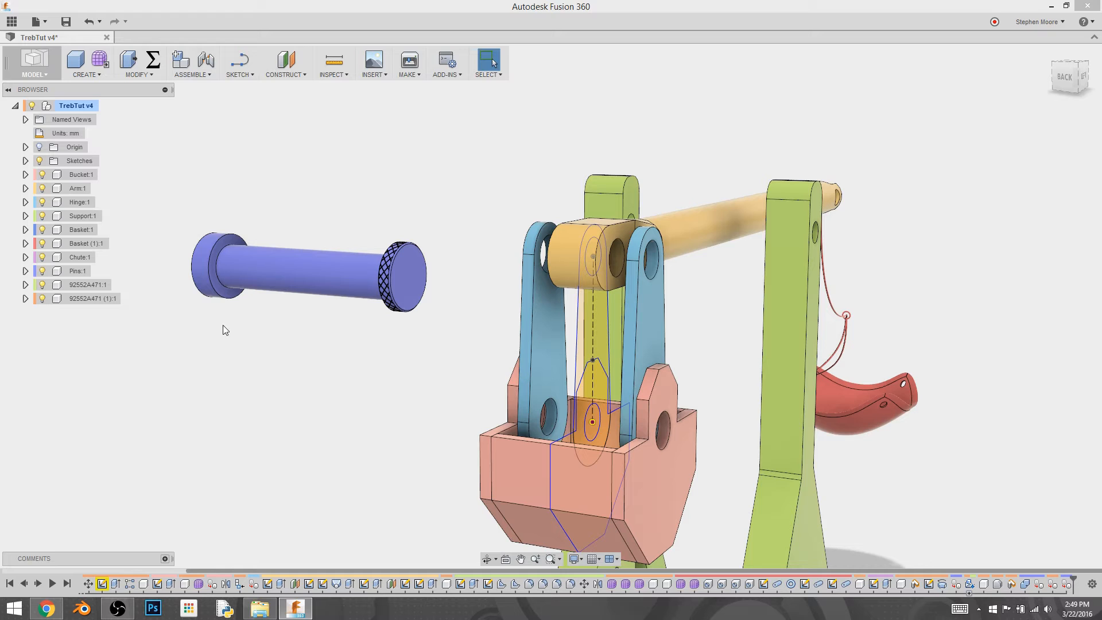
Step: Create a rigid joint seating the blue pin through the arm's pivot bore
click(191, 77)
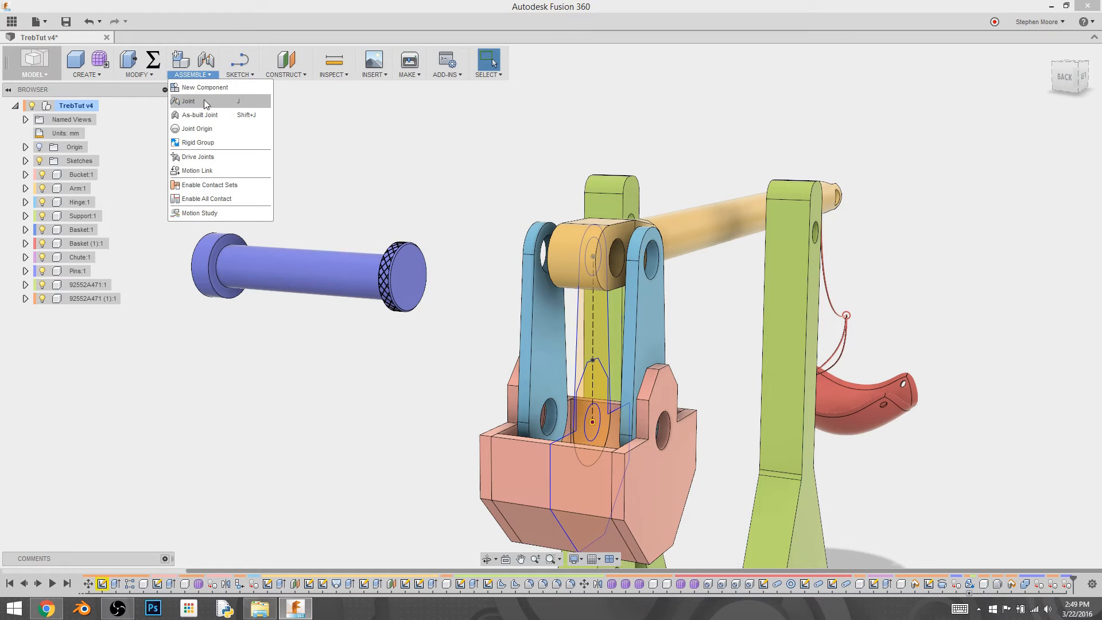
click(206, 101)
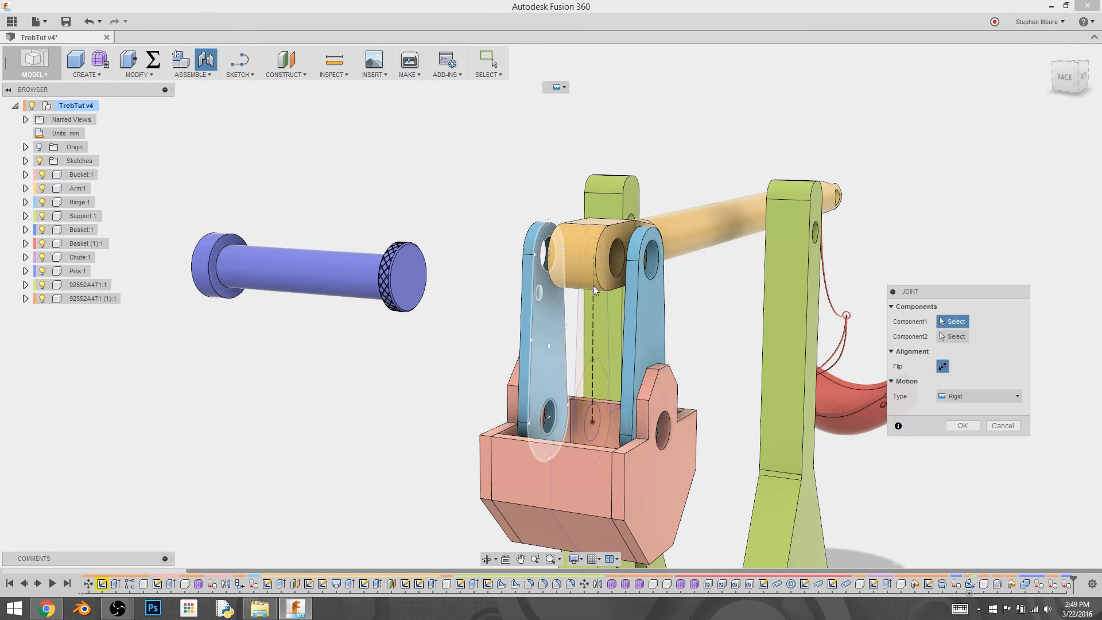
click(311, 272)
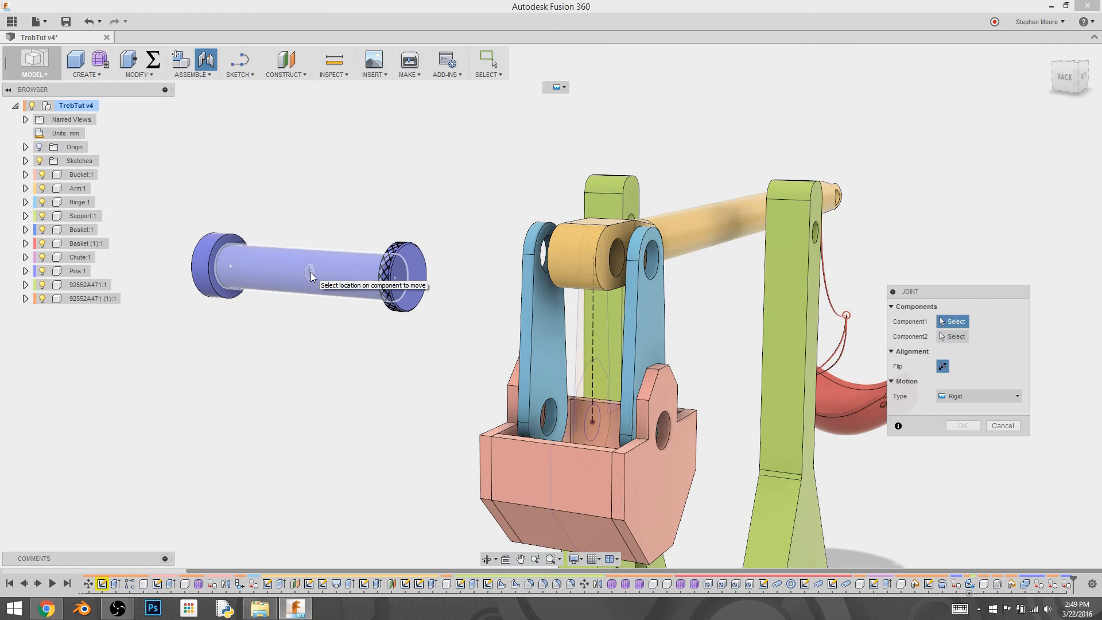
click(595, 256)
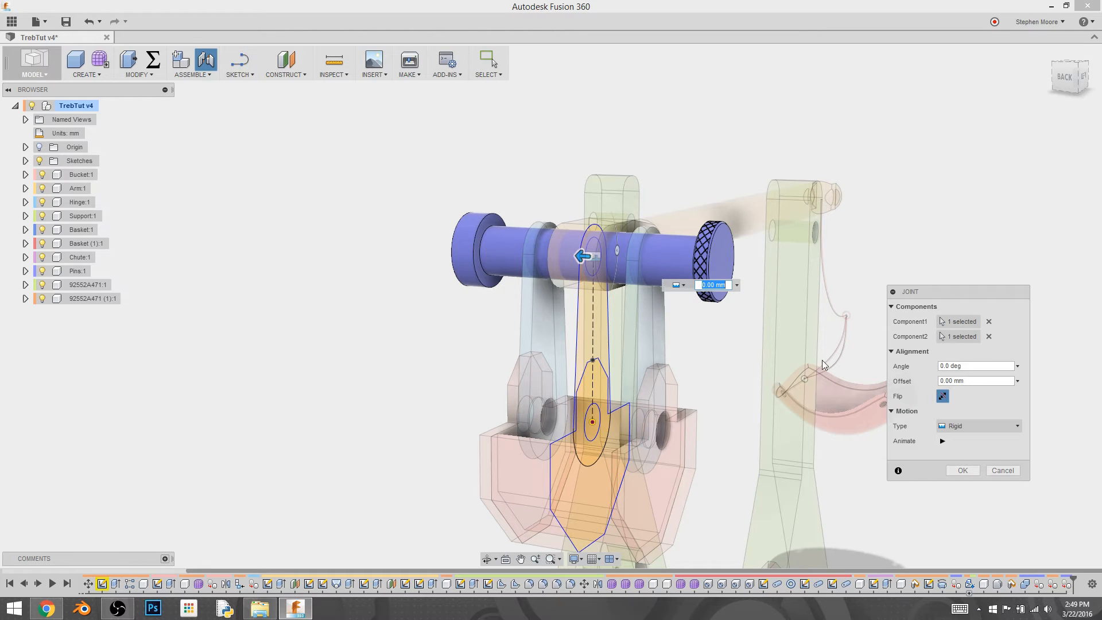
click(964, 472)
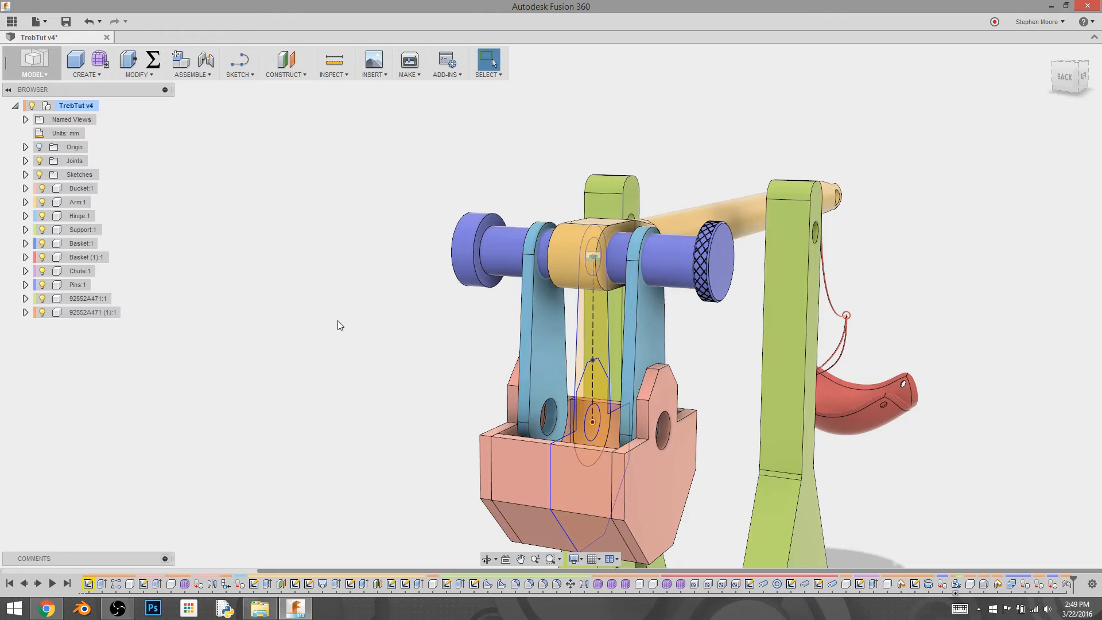
mouse_move(338, 325)
shift+middle_down()
mouse_move(527, 382)
mouse_move(345, 344)
mouse_move(403, 374)
shift+middle_up()
scroll(403, 375, down, 5)
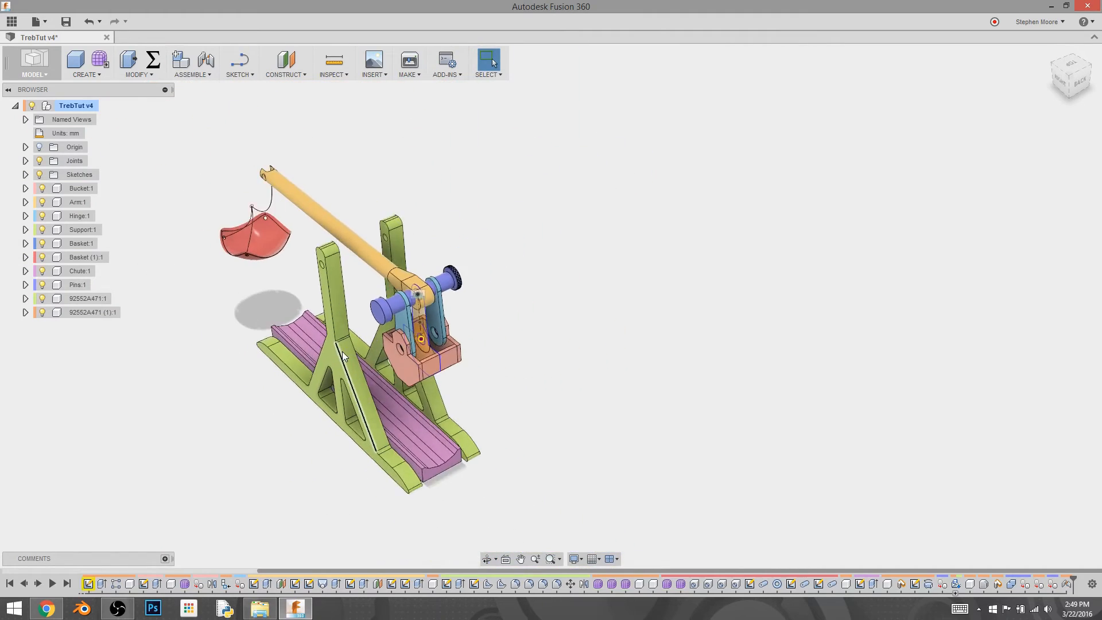
scroll(342, 351, up, 6)
shift+middle_drag(325, 355, 330, 316)
scroll(336, 310, down, 5)
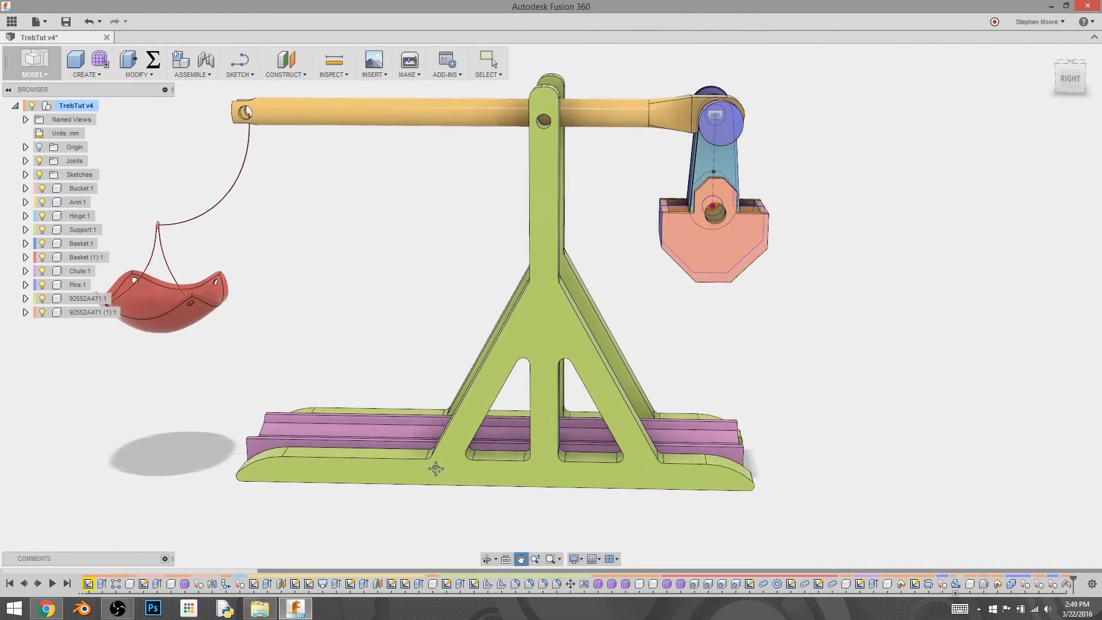
scroll(420, 303, down, 2)
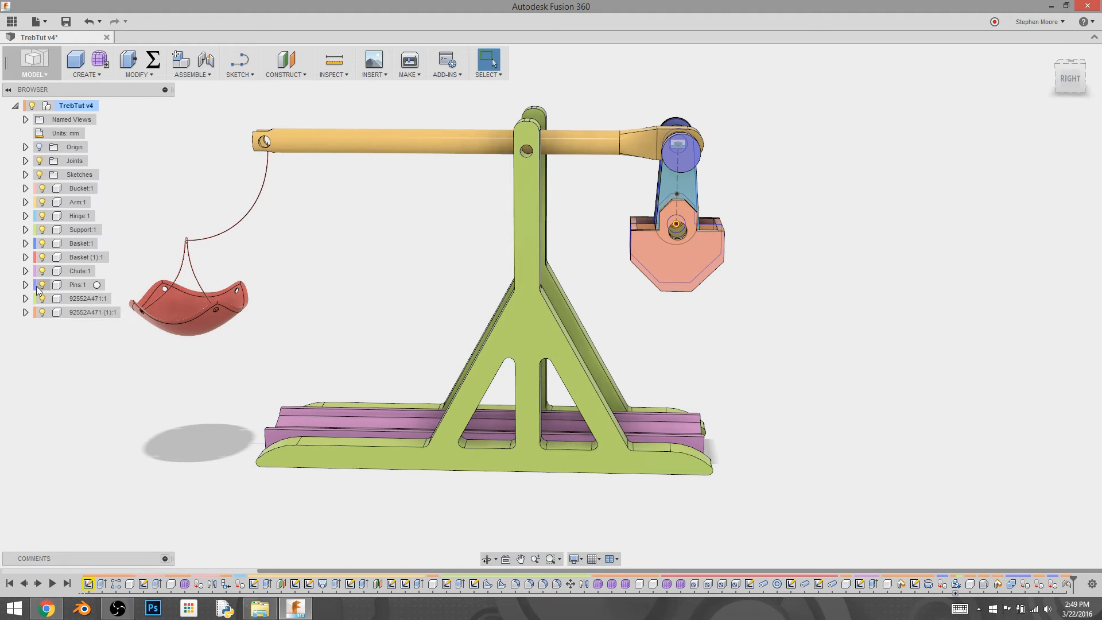
Step: Copy Pins:1, paste it at the root and move the copy out beside the counterweight
click(77, 285)
right_click(76, 290)
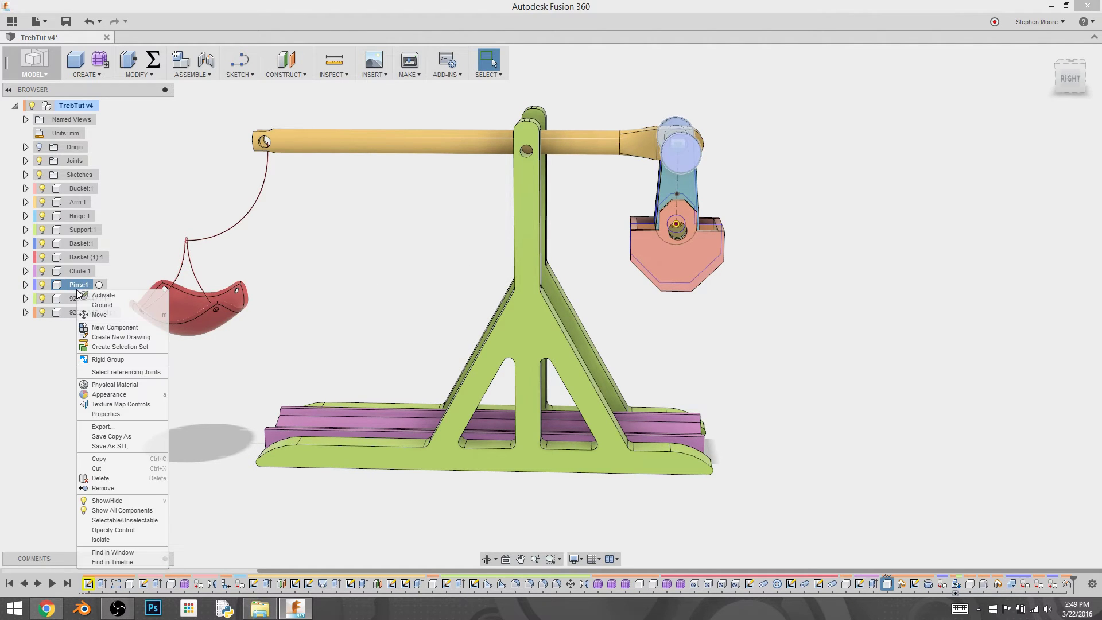
click(118, 463)
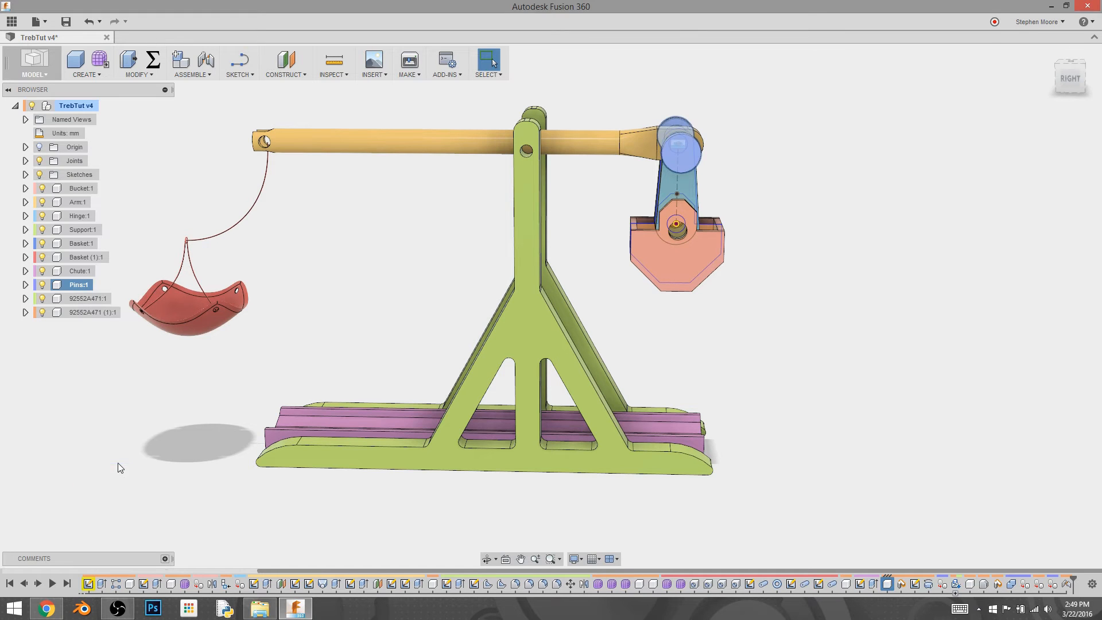
right_click(75, 106)
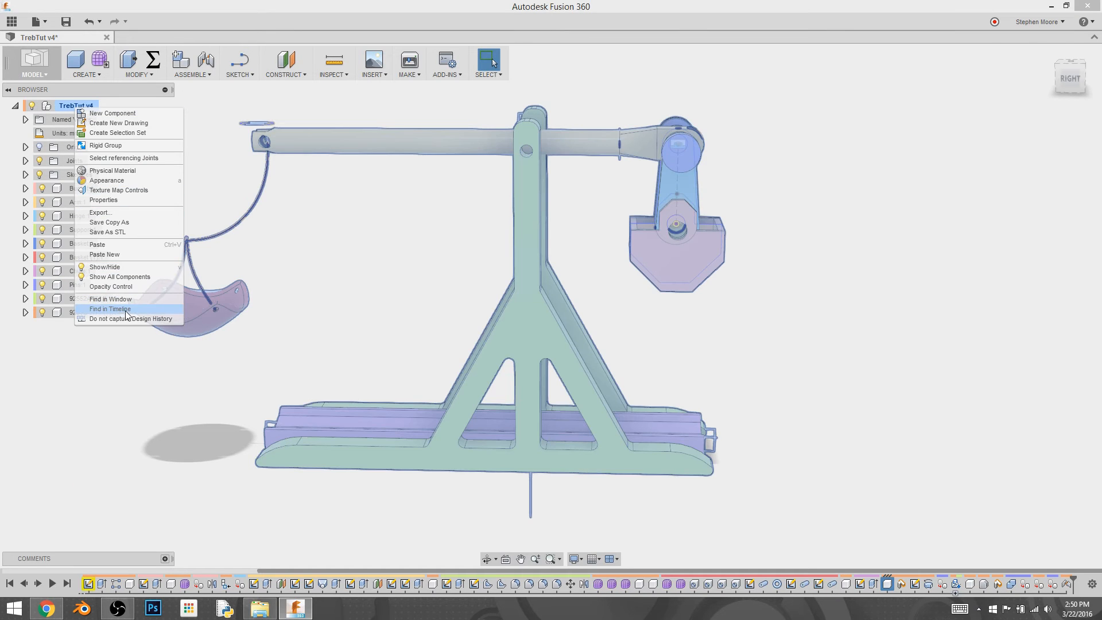
click(124, 255)
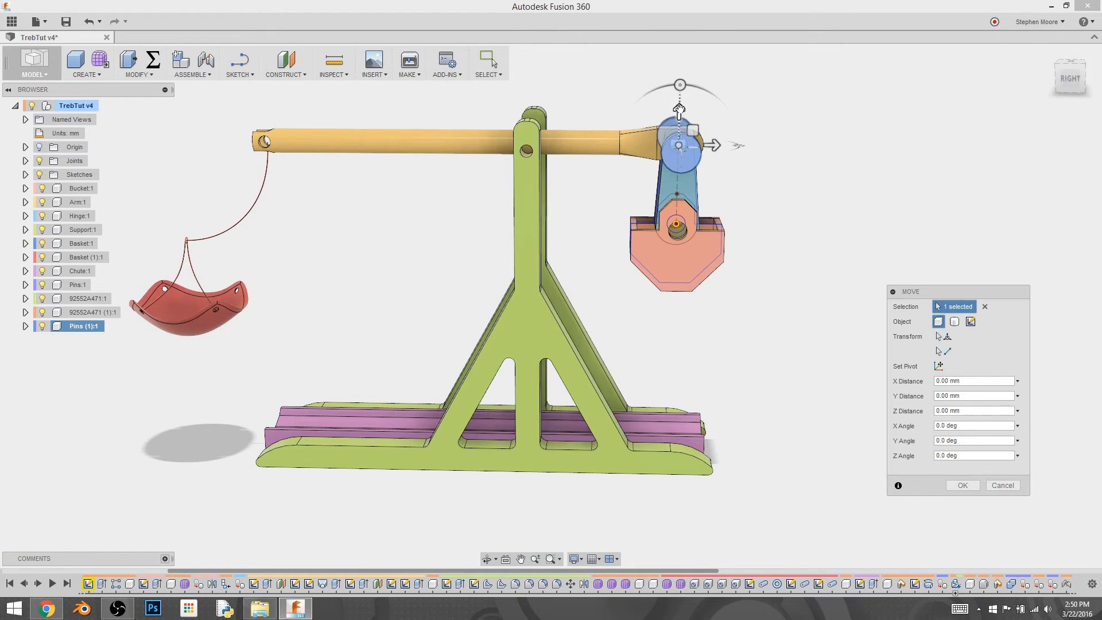
mouse_move(679, 112)
mouse_down()
mouse_move(690, 308)
mouse_move(758, 259)
mouse_up()
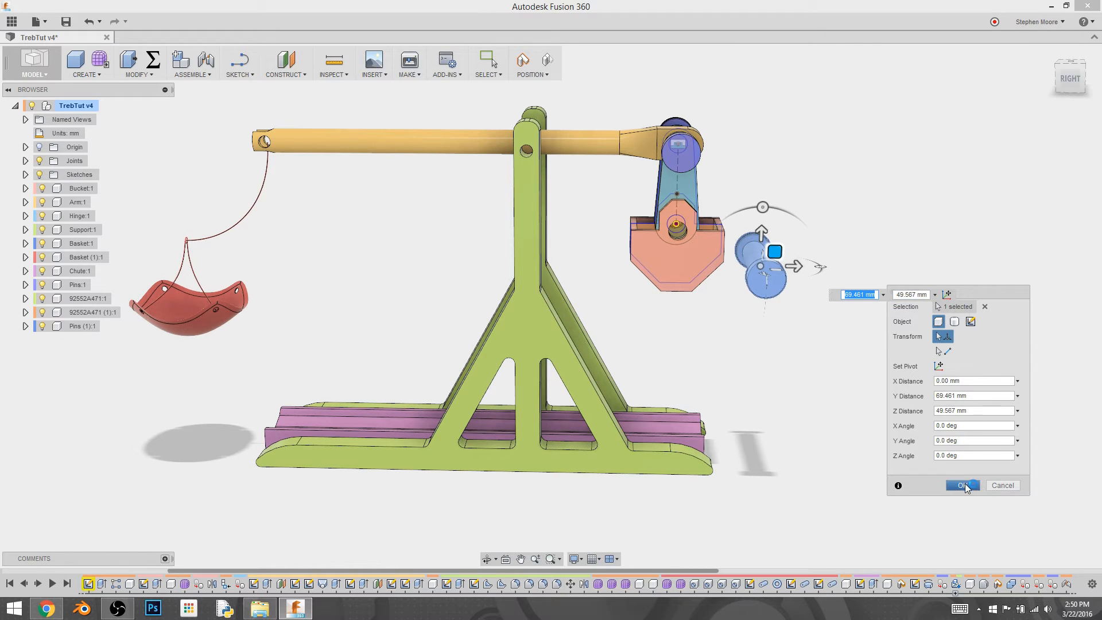
Step: Confirm the pasted pin's position and start a joint, dismissing the moved-components notice
click(962, 484)
click(193, 74)
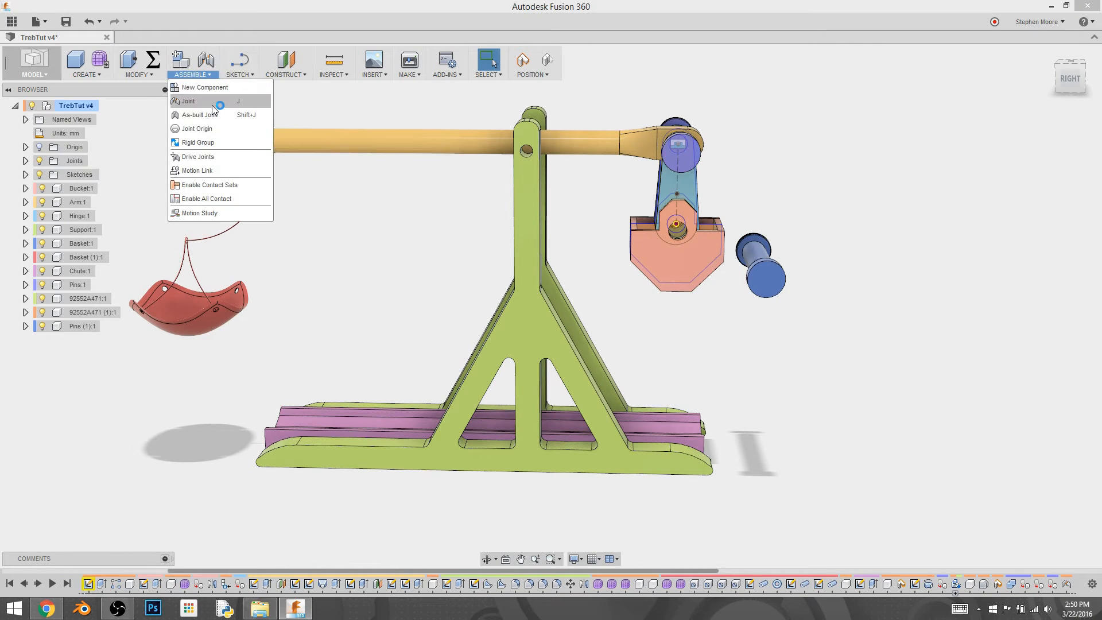
click(213, 107)
click(607, 325)
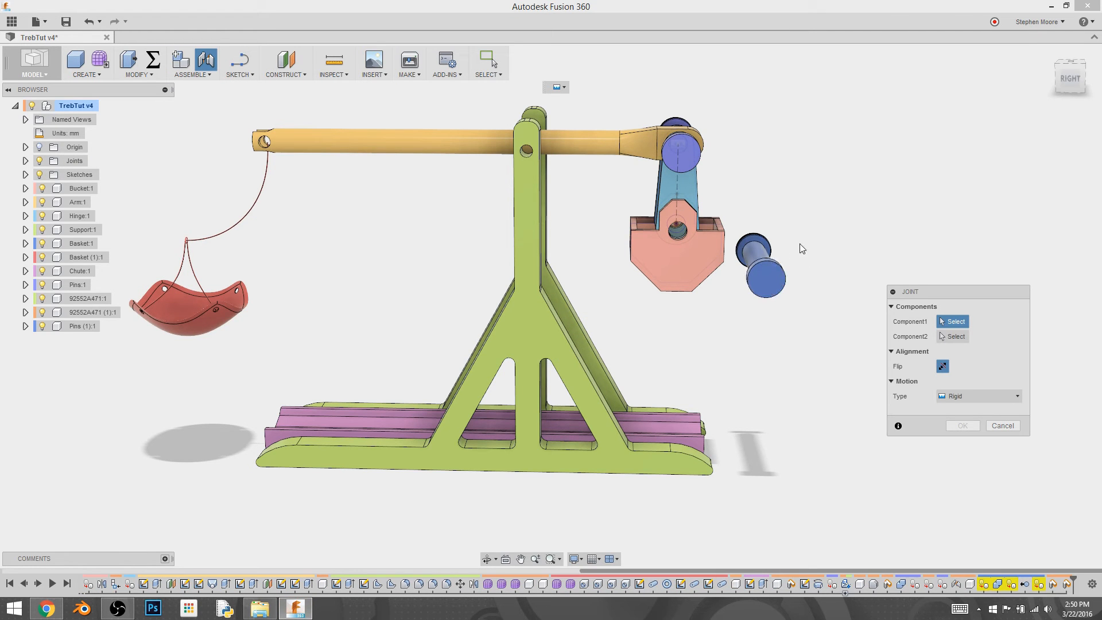
shift+middle_drag(800, 244, 652, 418)
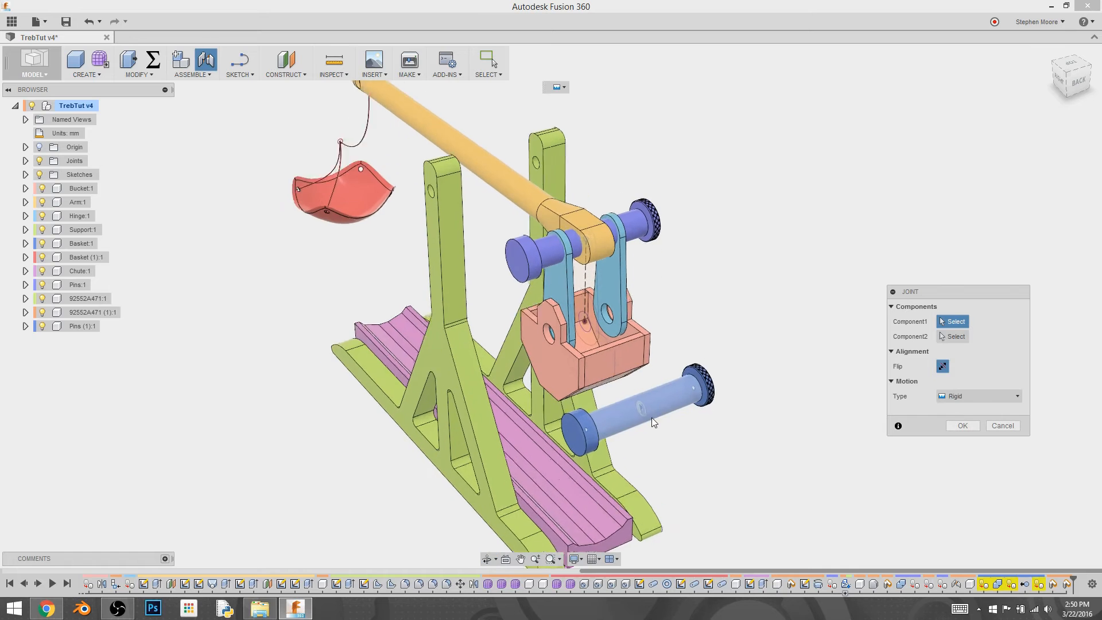
Step: Joint the copied pin rigidly into the lower hinge hole at the counterweight
click(641, 409)
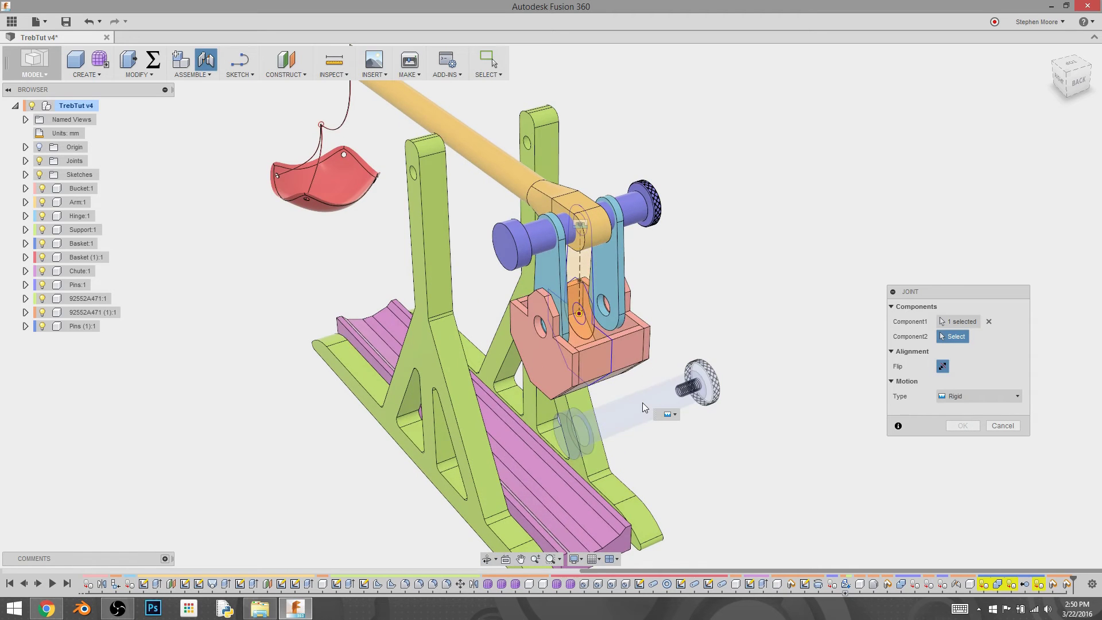
click(582, 314)
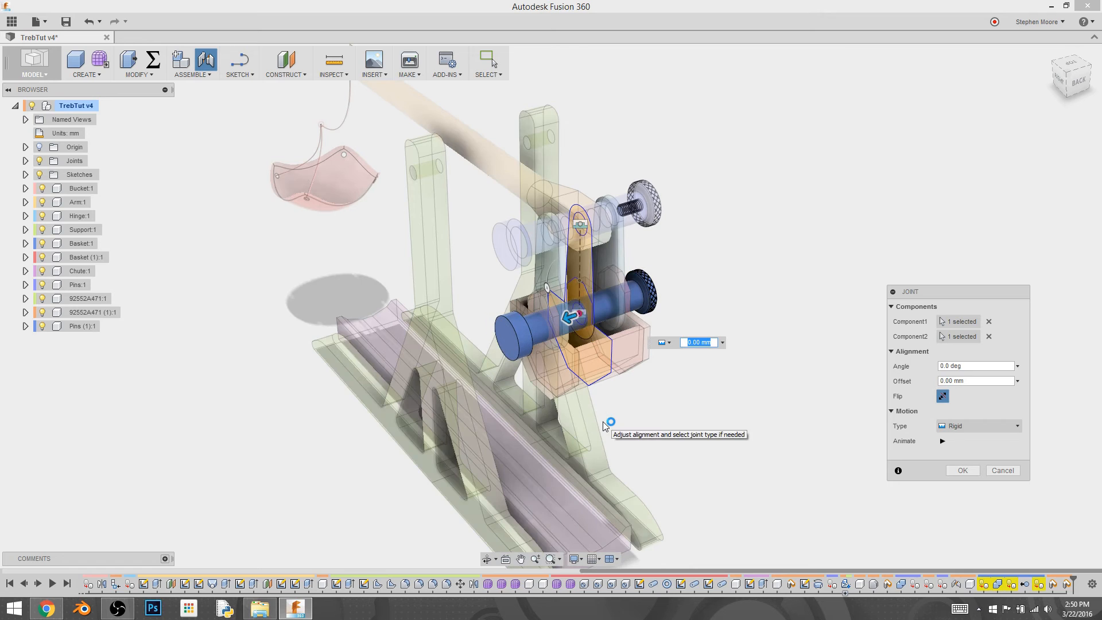
click(966, 471)
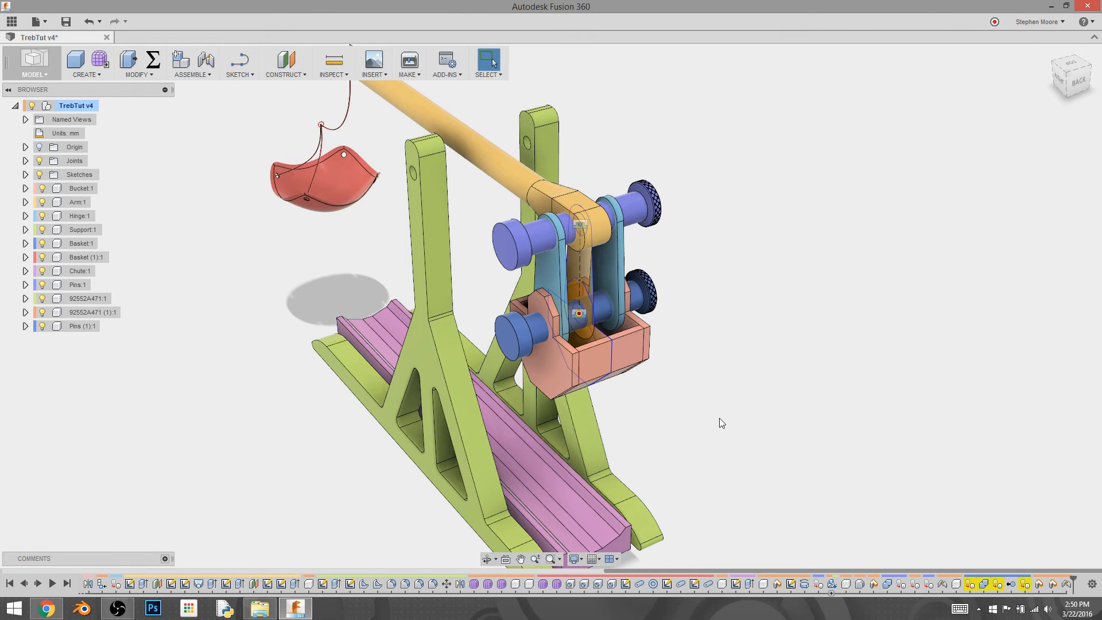
mouse_move(481, 378)
shift+middle_down()
mouse_move(614, 348)
mouse_move(534, 258)
shift+middle_up()
scroll(526, 206, down, 3)
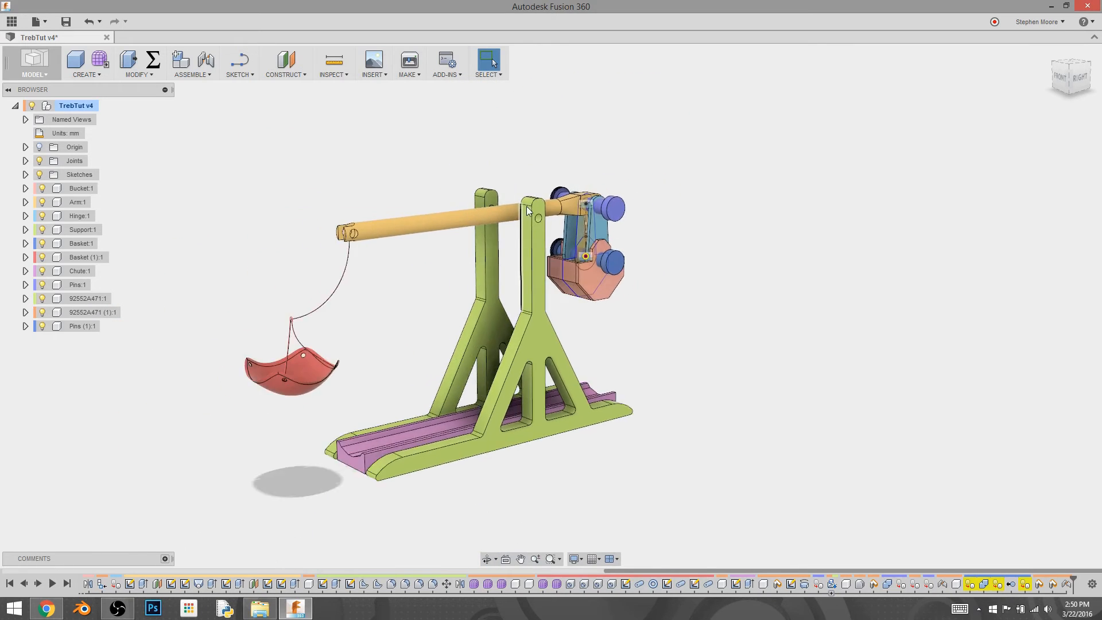
scroll(526, 206, up, 8)
shift+middle_drag(517, 206, 548, 244)
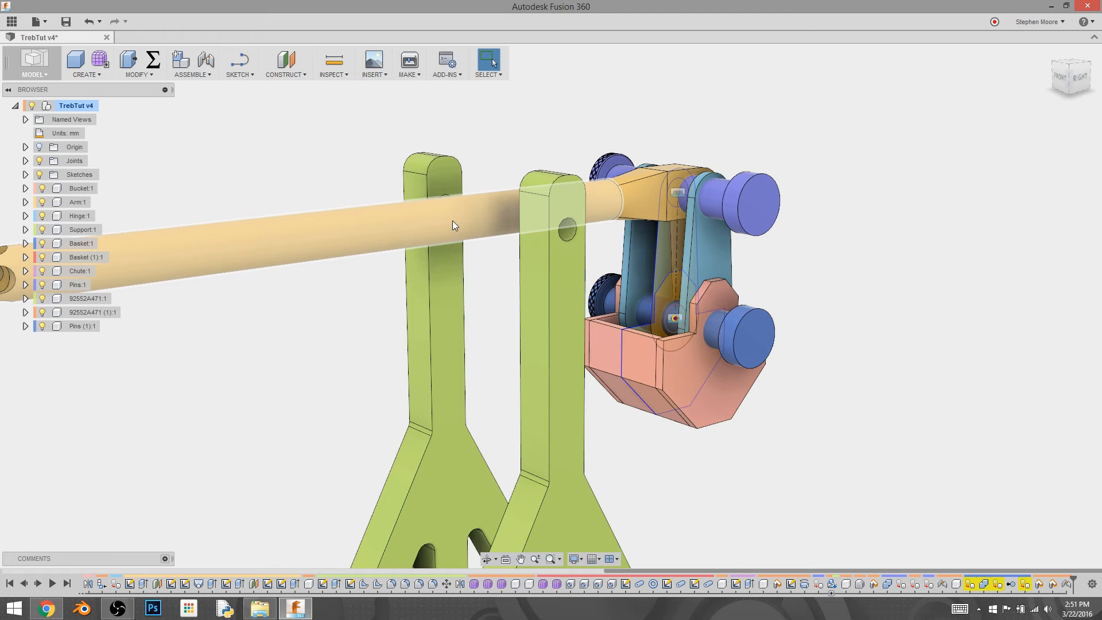
Step: Undo an accidental Hinge deletion and hide the Hinge component
click(42, 215)
key(Delete)
click(42, 216)
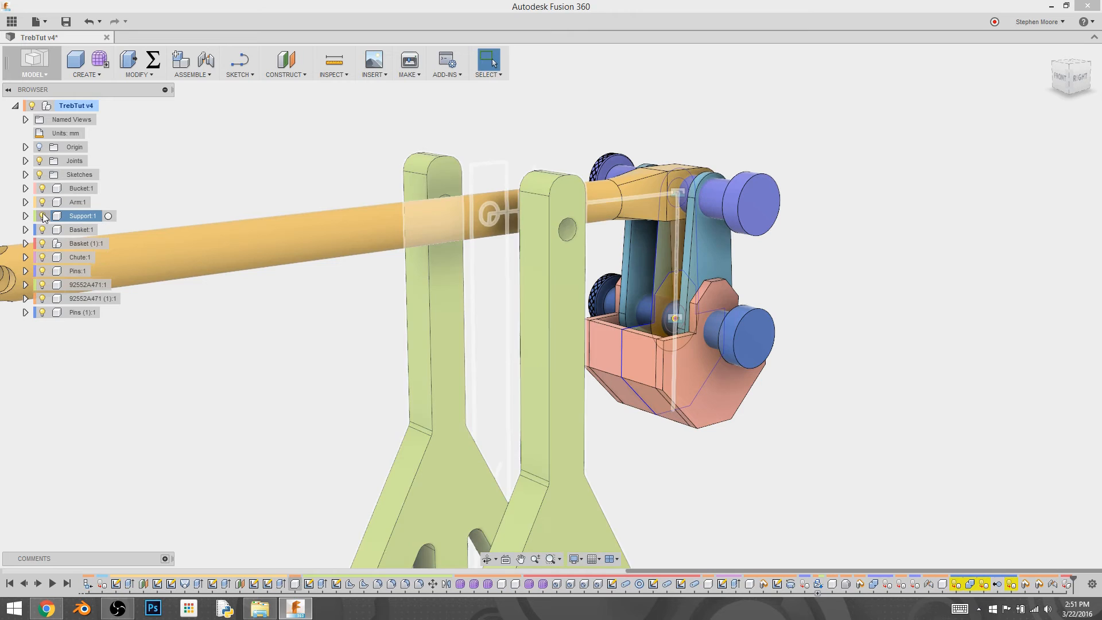
click(42, 215)
key(ctrl+z)
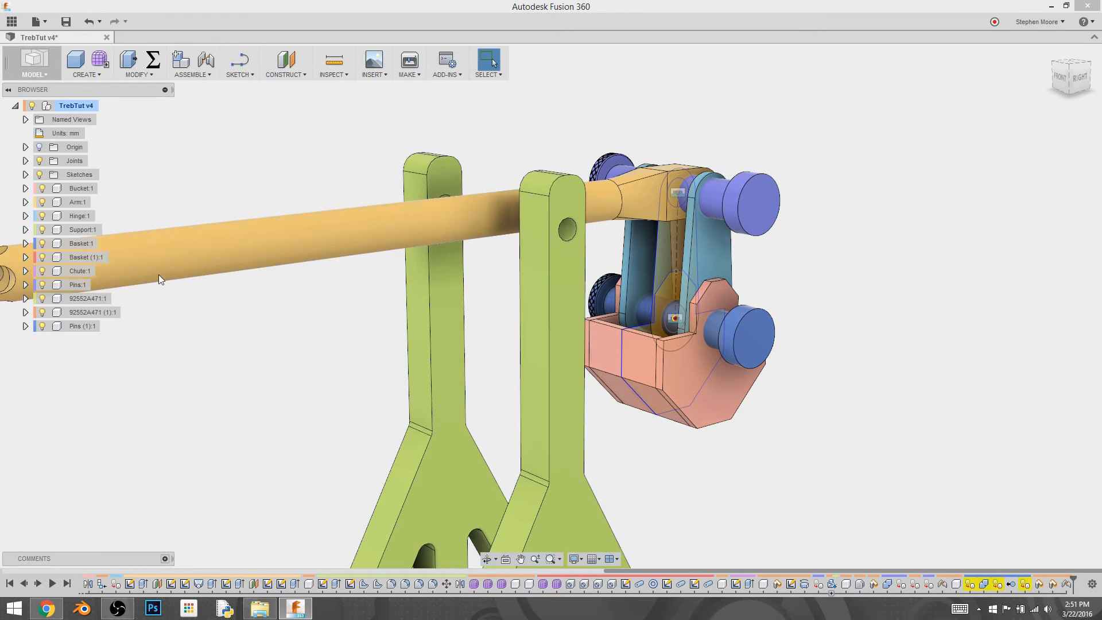
click(40, 215)
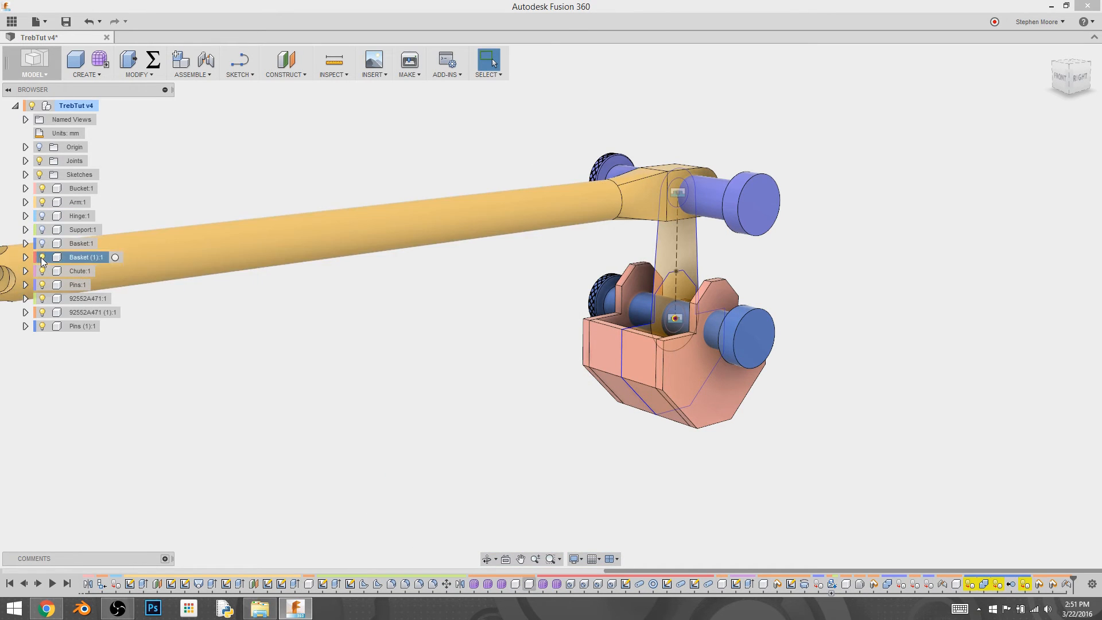
Step: Hide the Pins, pin bodies, Bucket and hinge sketches, keeping the Support shown
click(42, 284)
click(42, 312)
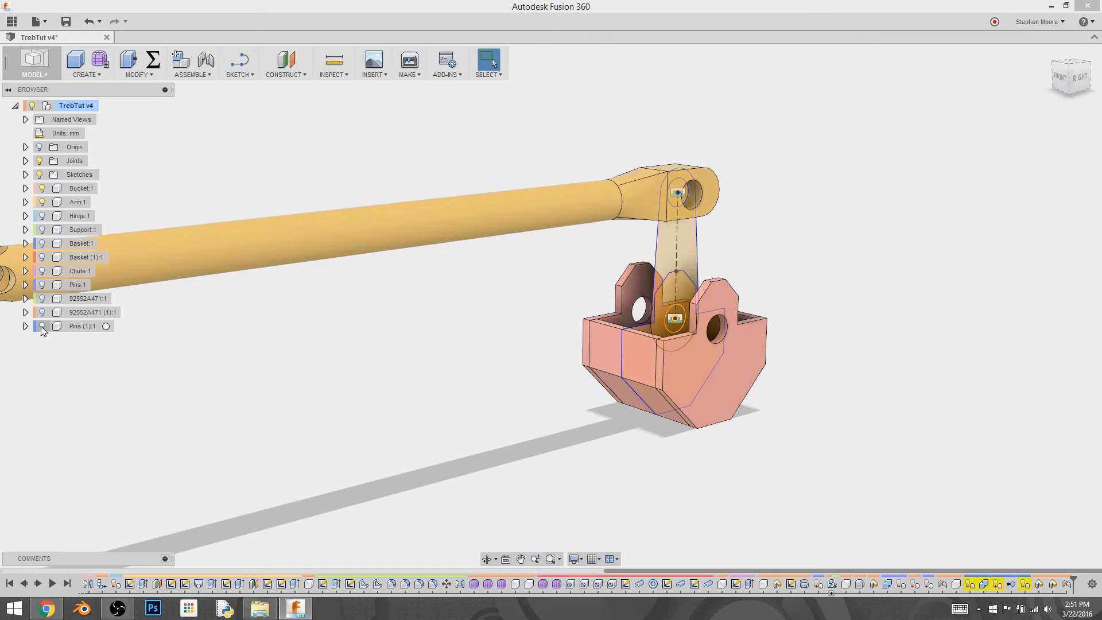
click(40, 188)
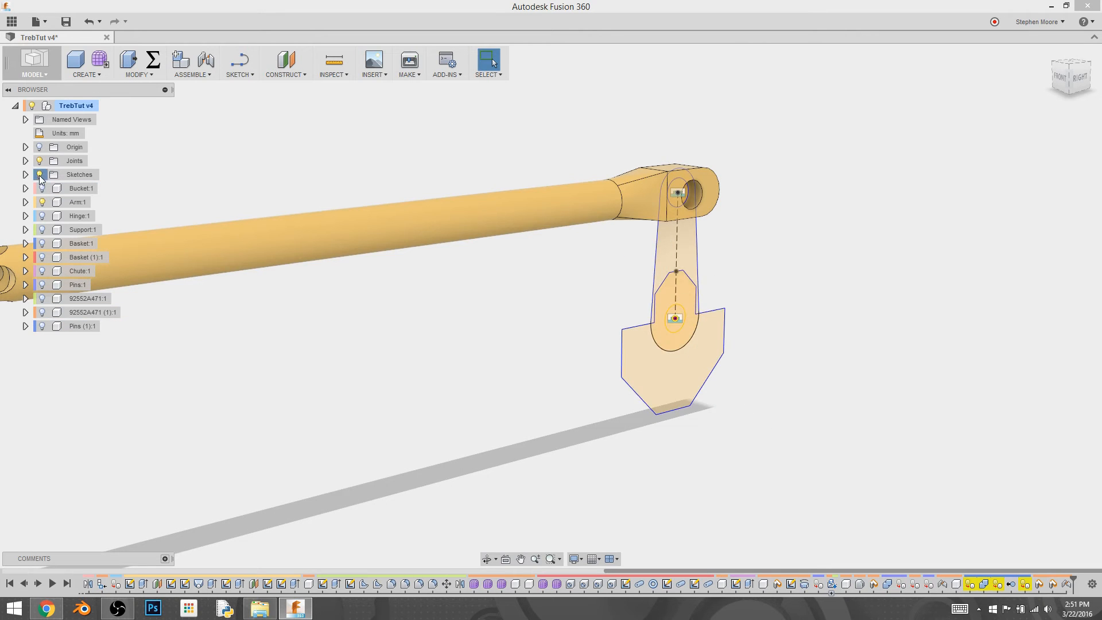
click(38, 175)
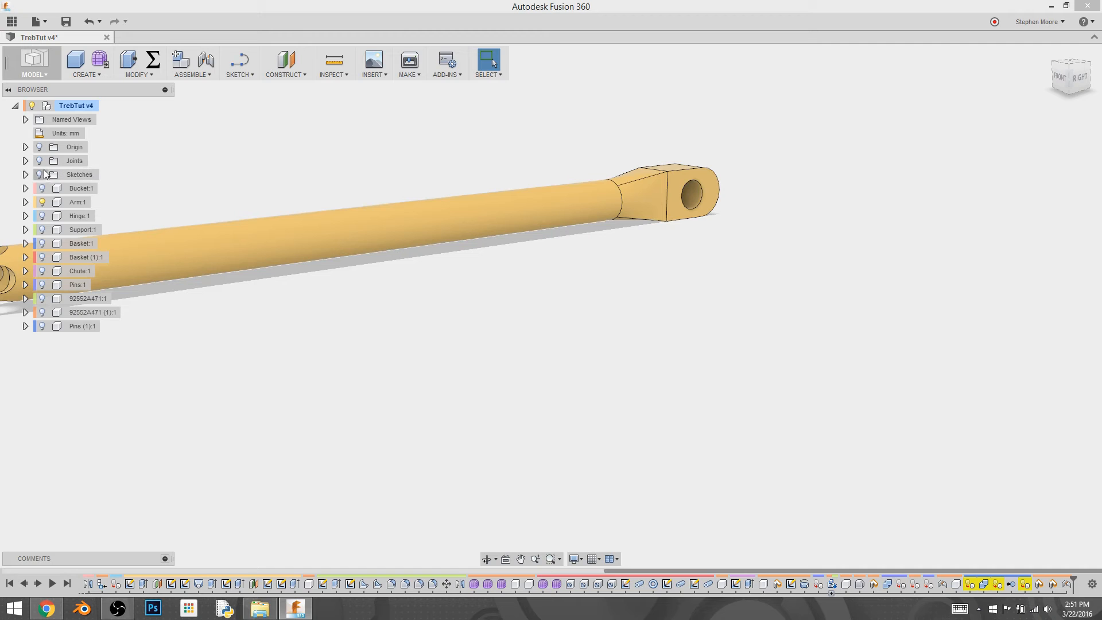
click(42, 230)
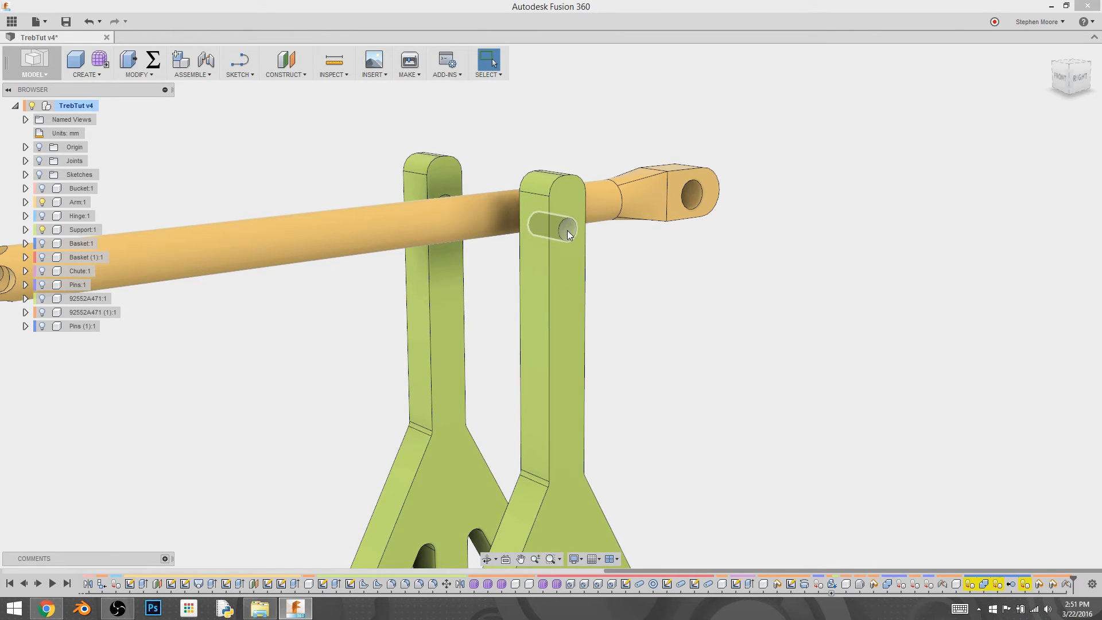
Step: Hide the Support's solid bodies and display its Sketch2 upright outline with pivot circle
click(26, 229)
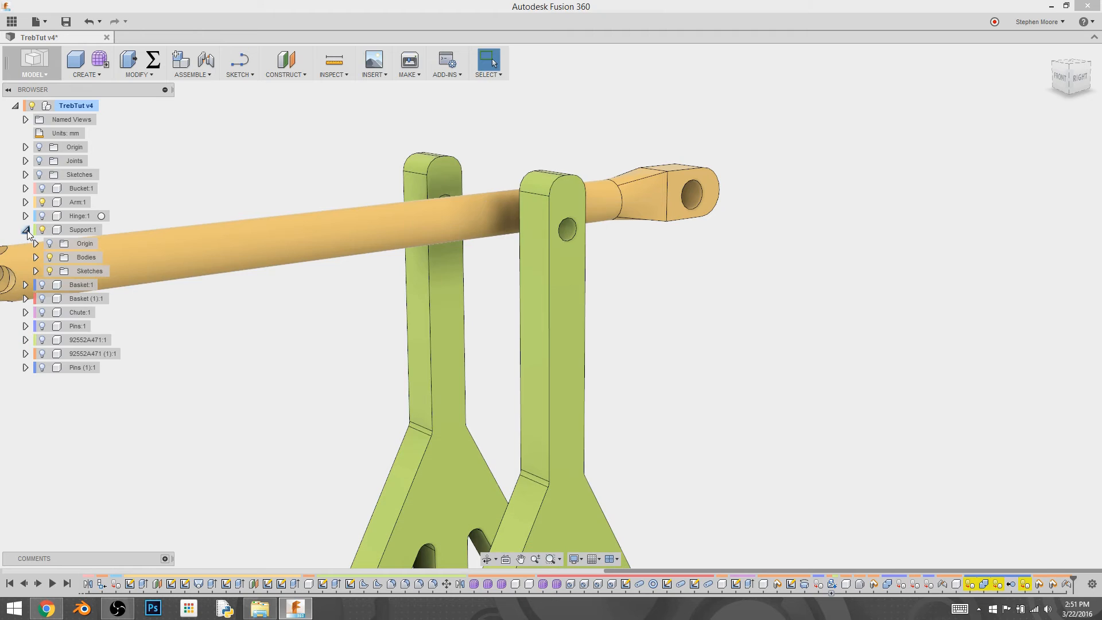
click(49, 257)
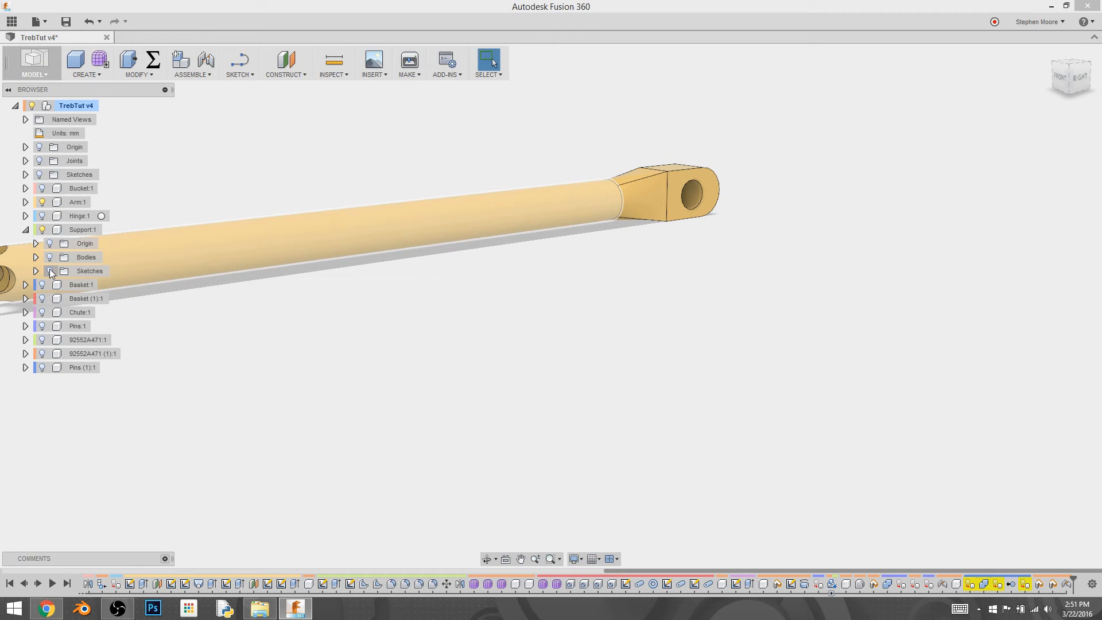
click(36, 271)
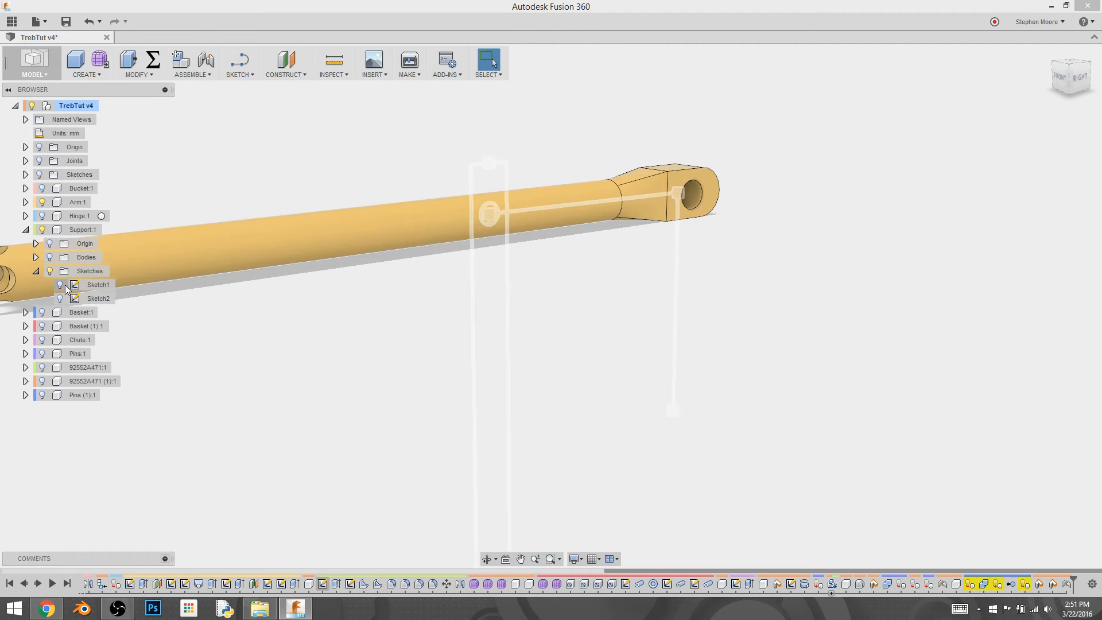
click(61, 285)
click(60, 298)
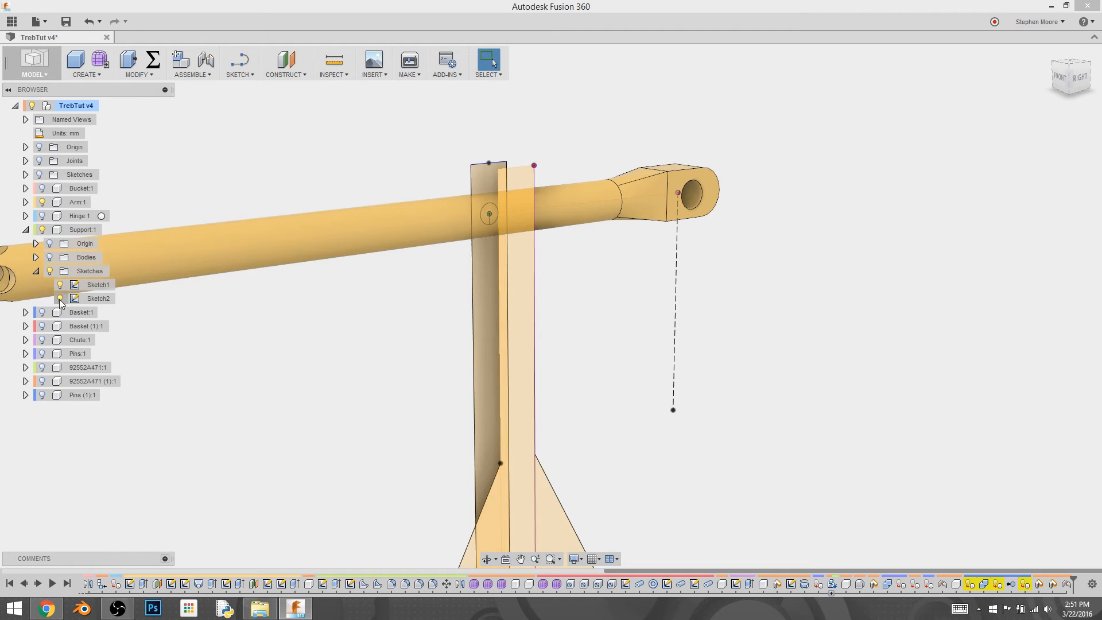
click(61, 285)
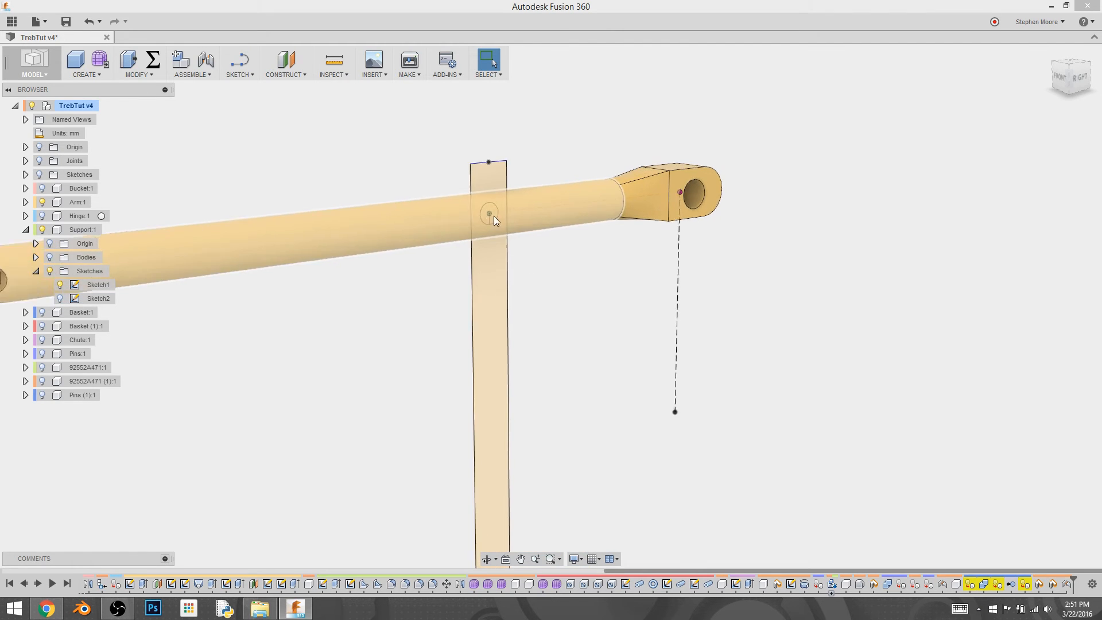
scroll(494, 216, up, 1)
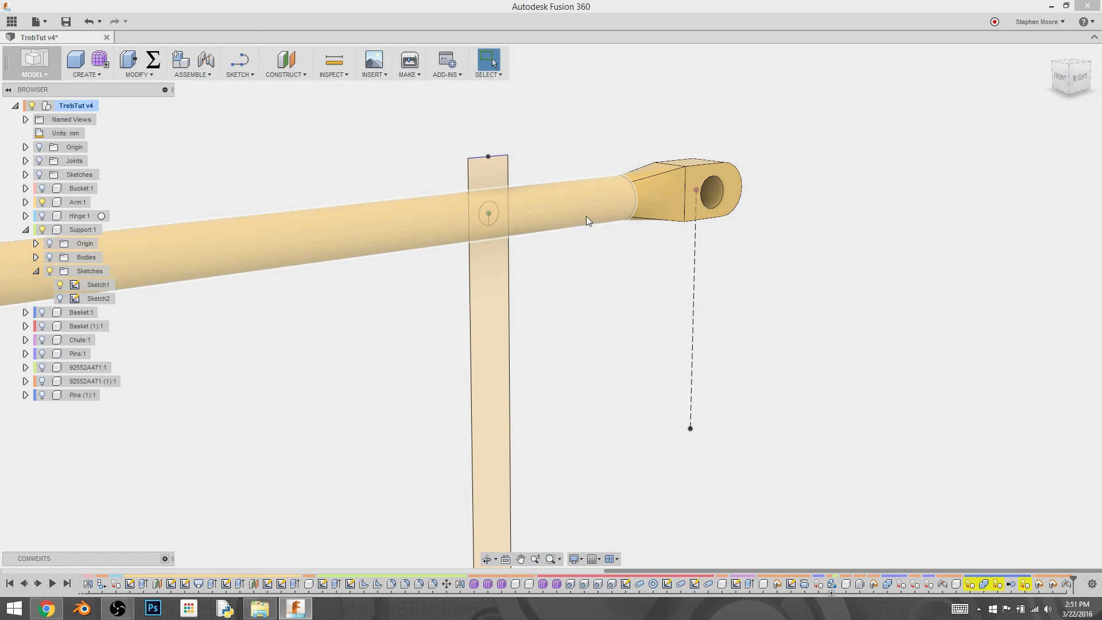
Step: Start and abandon a sketch on the Support component, then collapse its node
click(76, 229)
click(250, 72)
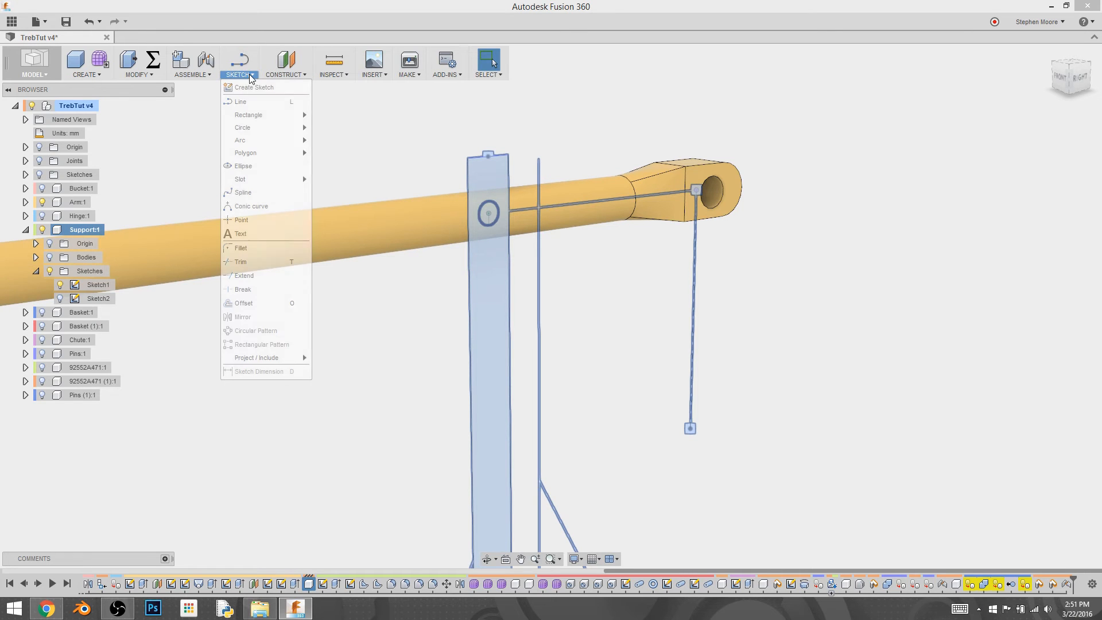
click(255, 91)
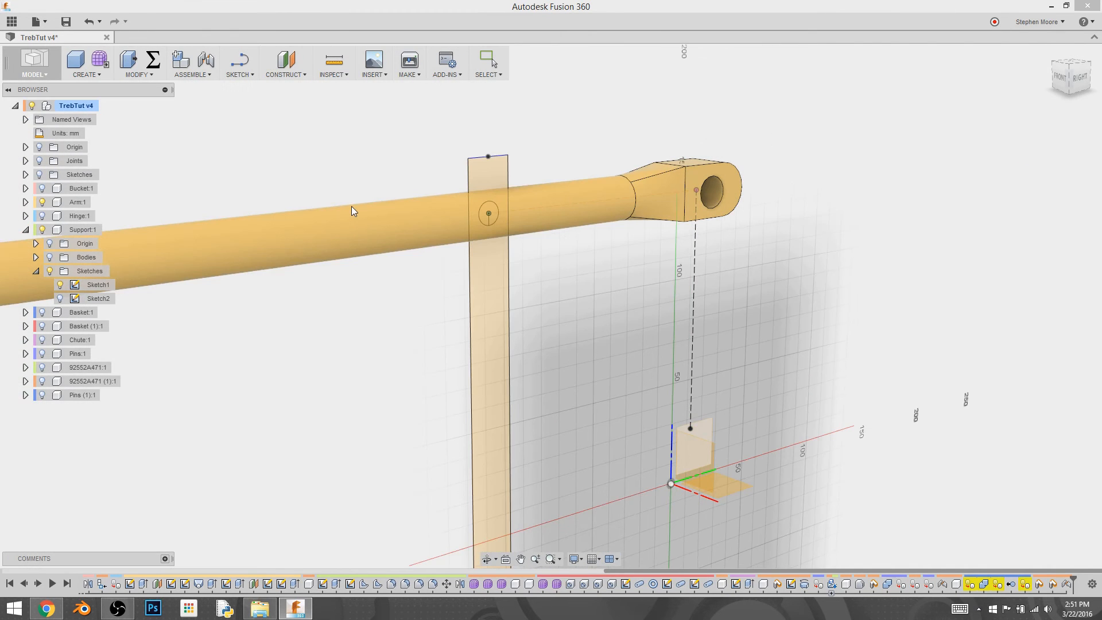
key(Return)
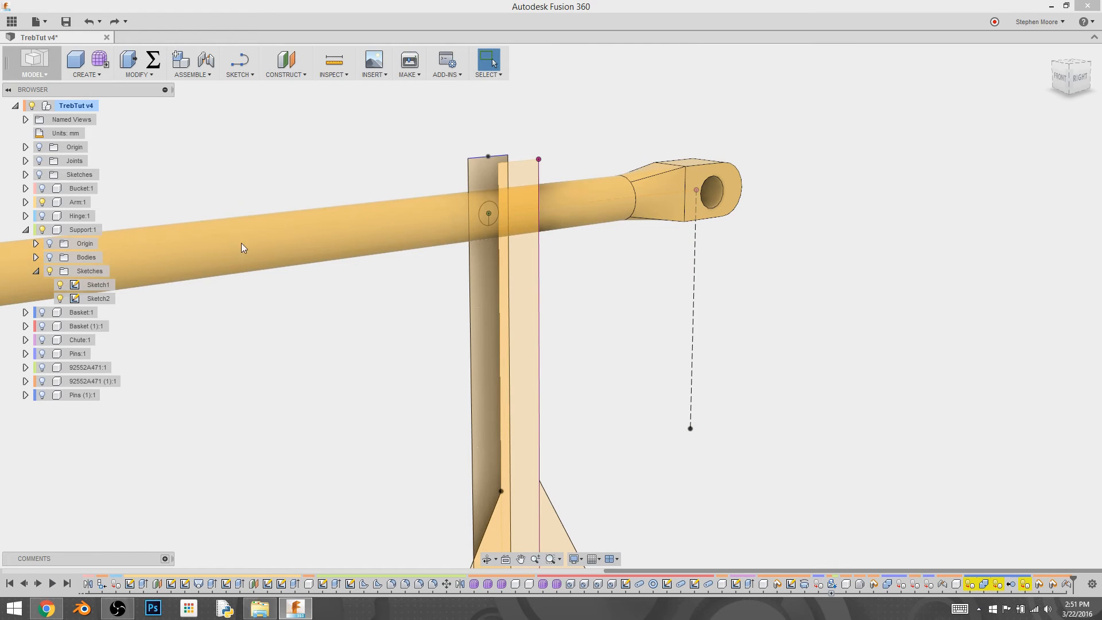
click(27, 229)
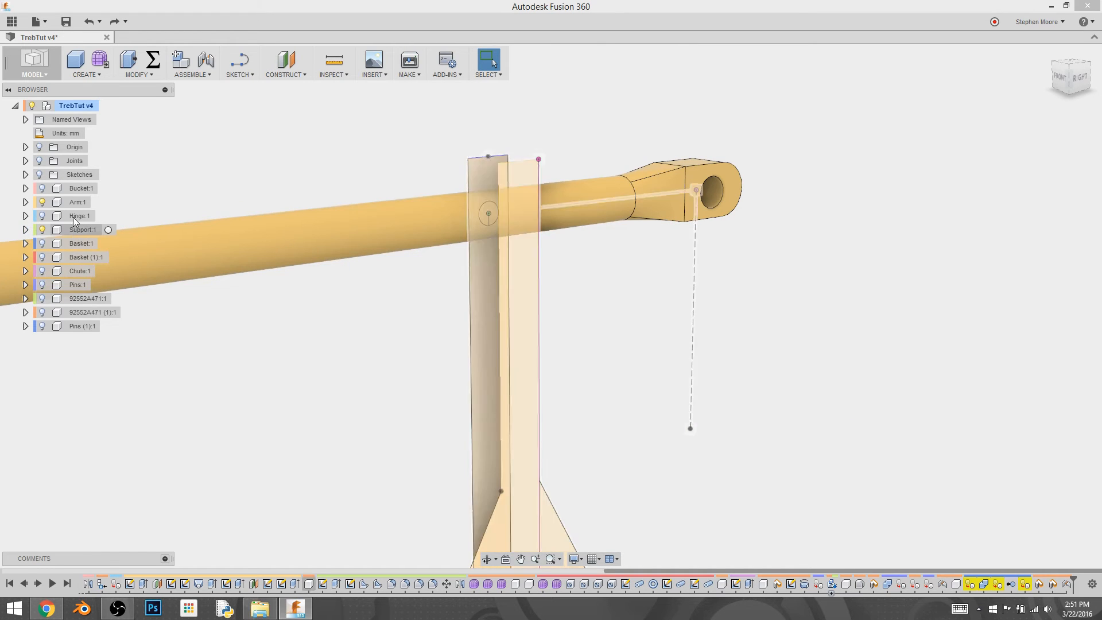
Step: Select the Arm, view from the Right and frame the pivot for a new sketch
click(75, 202)
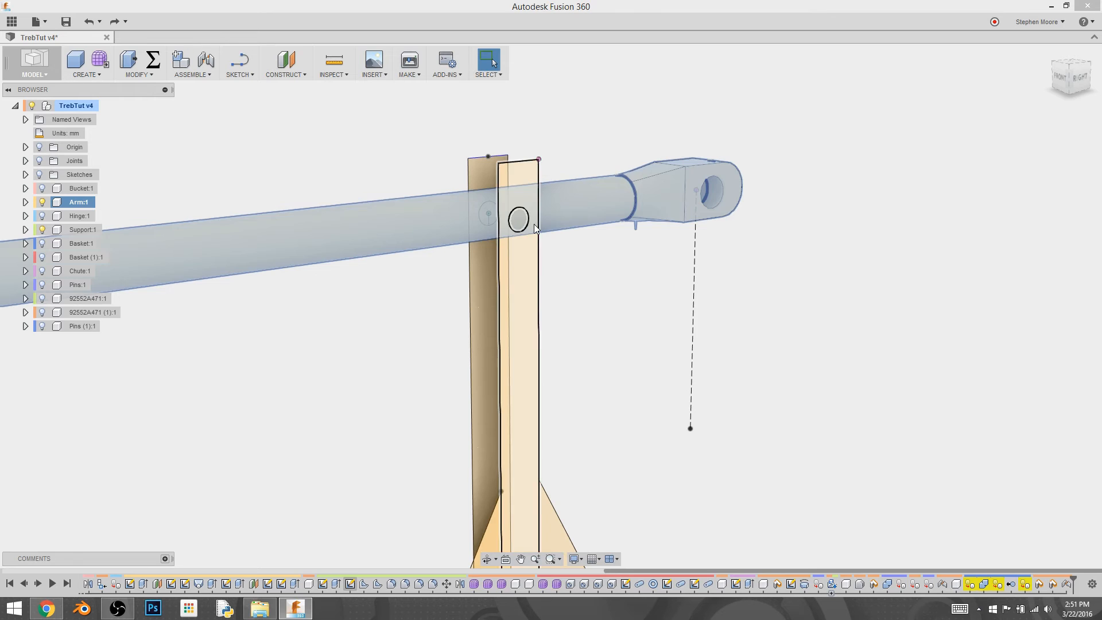
click(1083, 83)
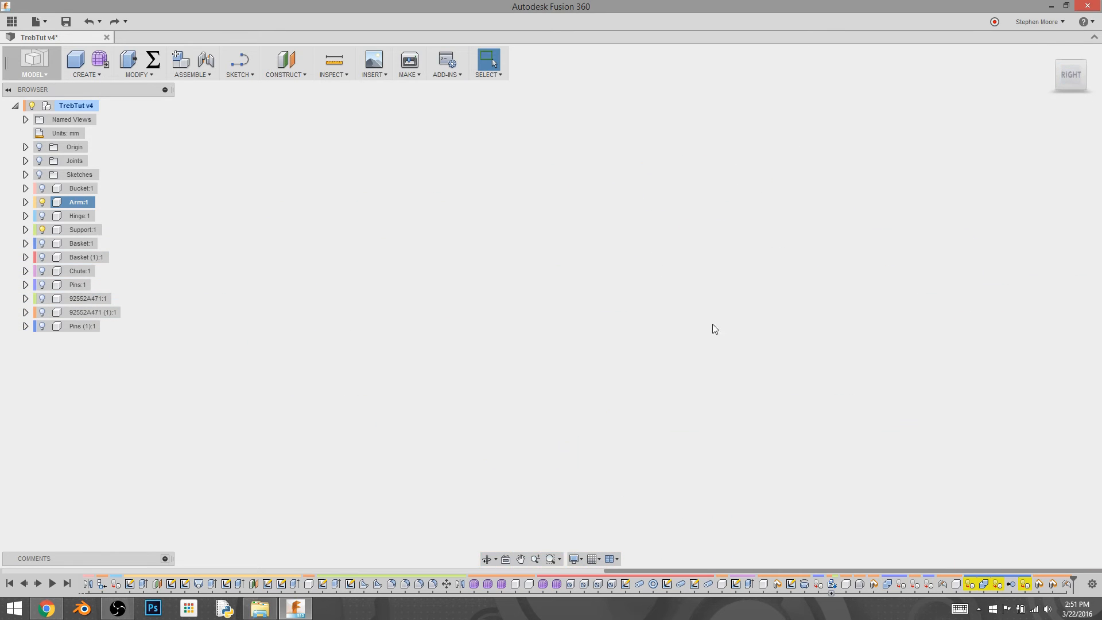
middle_drag(430, 161, 674, 294)
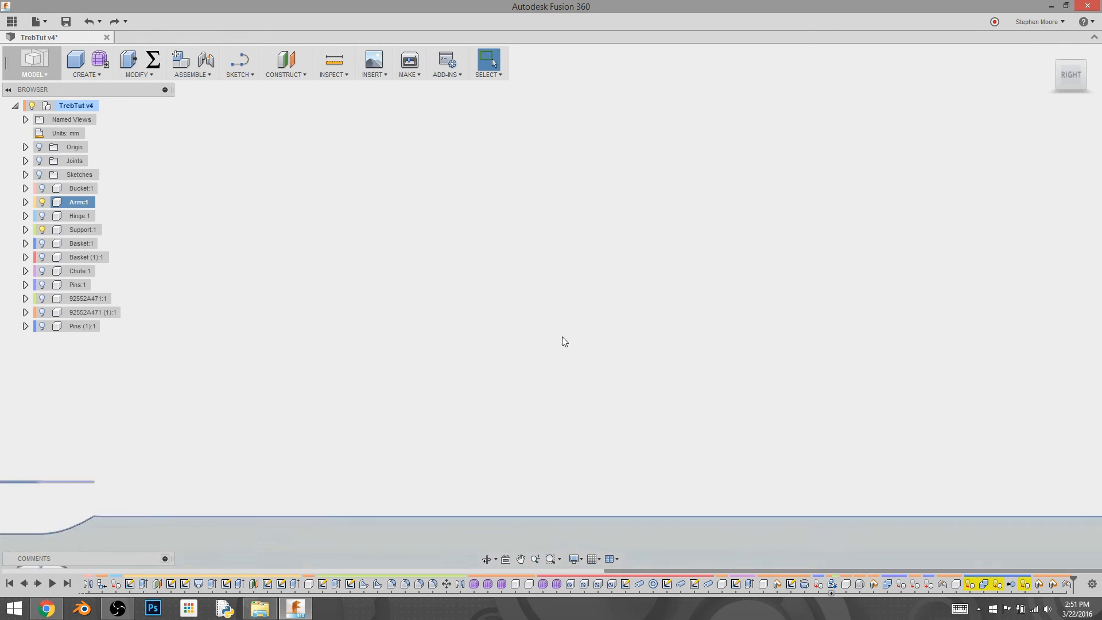
scroll(513, 296, down, 3)
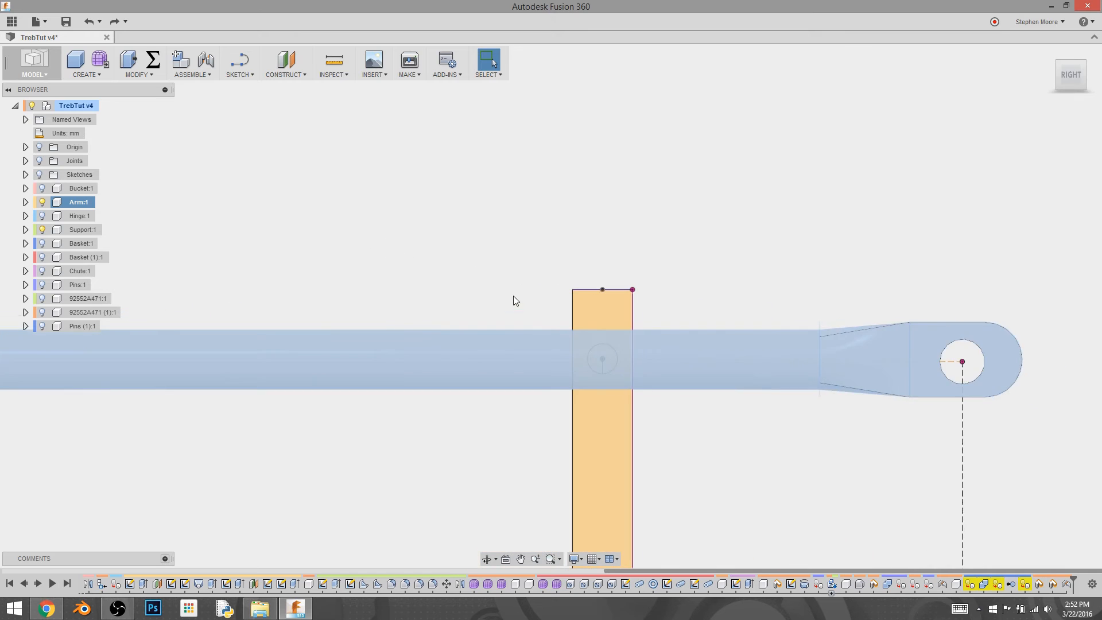
scroll(602, 335, down, 5)
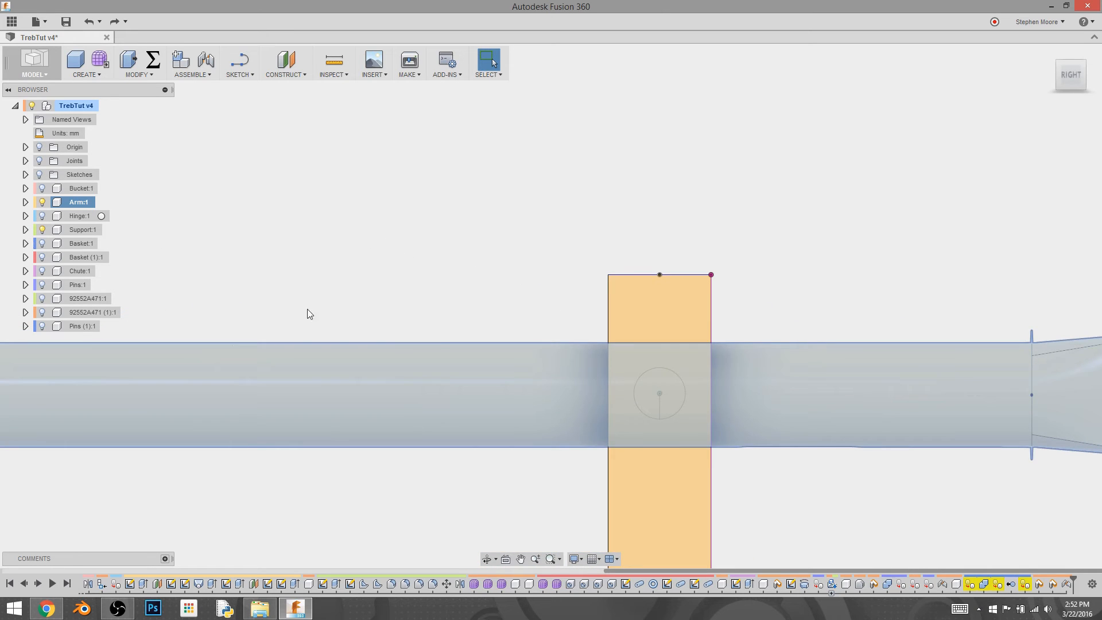
click(663, 395)
click(163, 76)
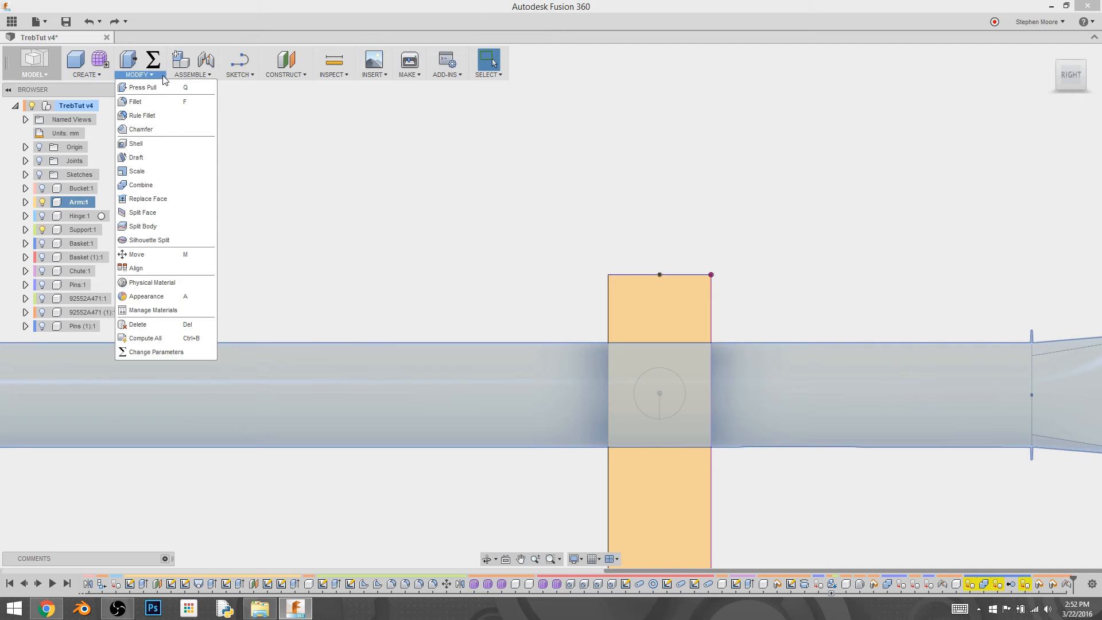
mouse_move(239, 74)
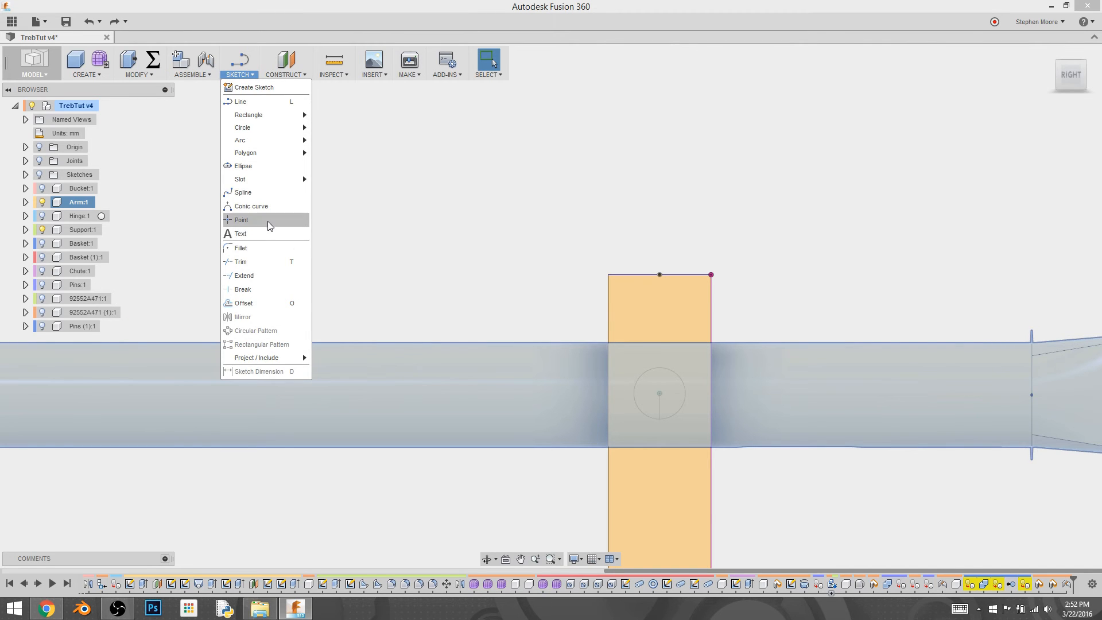
mouse_move(241, 178)
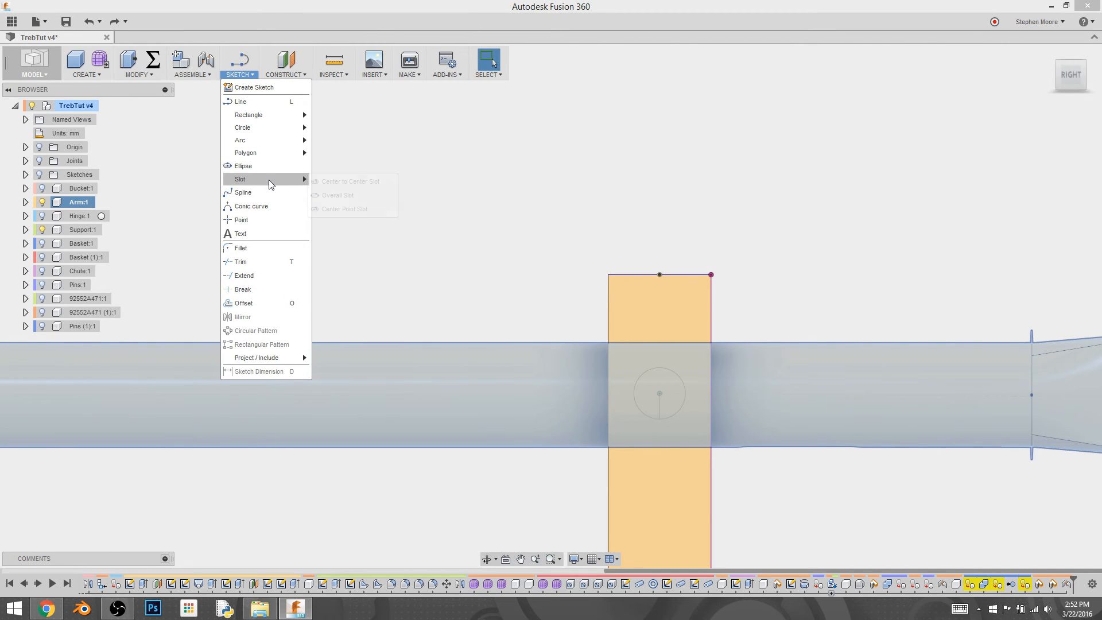
Step: Create a sketch on the arm's pivot face and choose Center to Center Slot
click(350, 182)
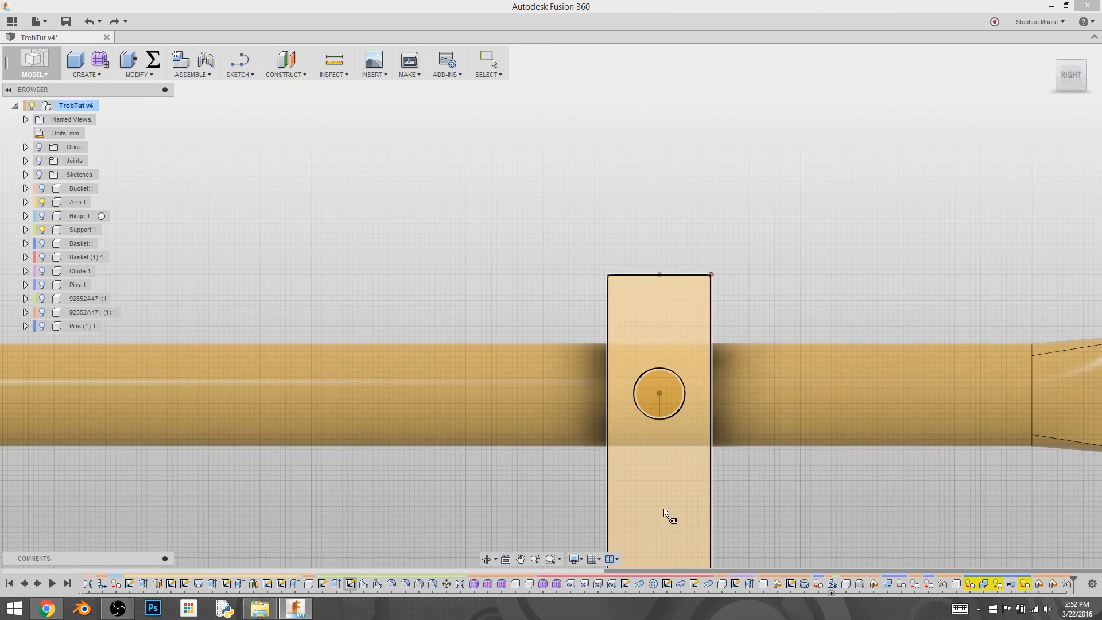
click(661, 398)
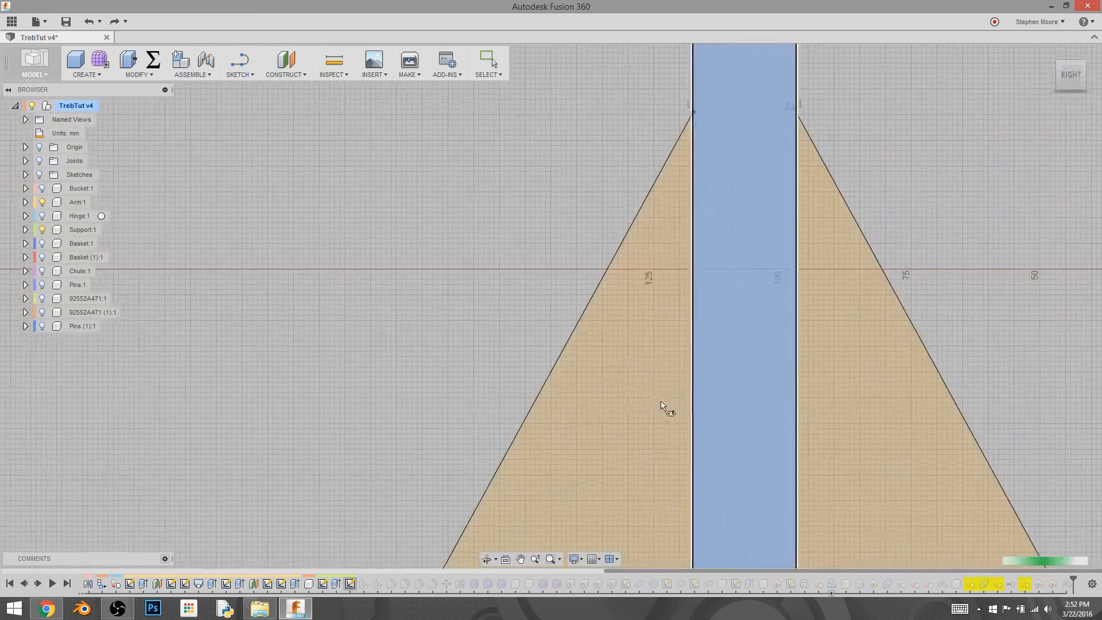
scroll(750, 275, up, 5)
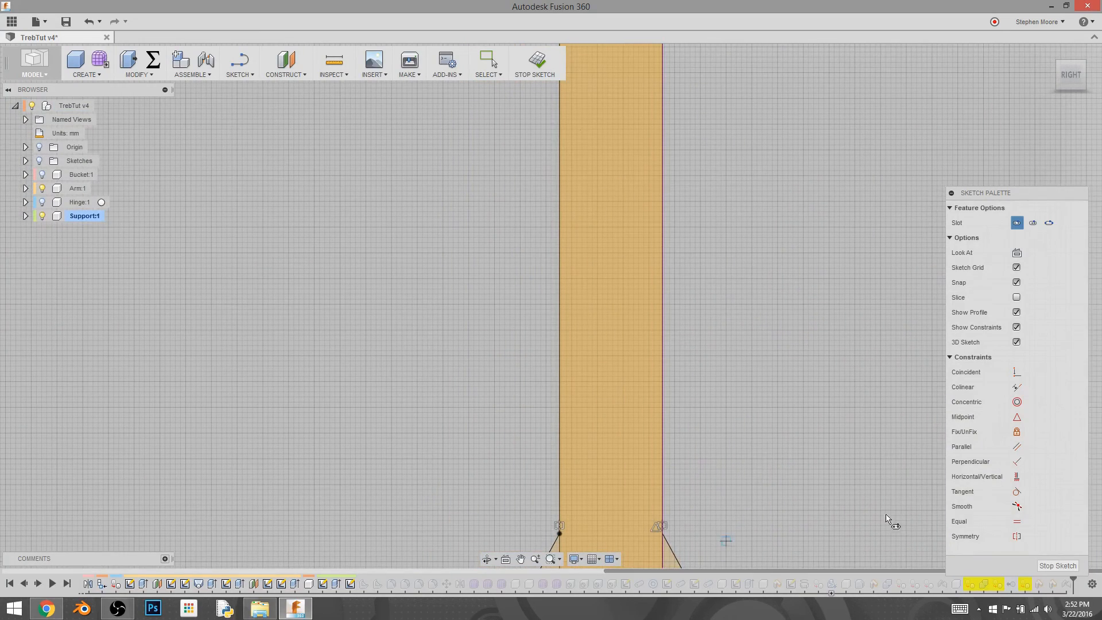
click(1057, 566)
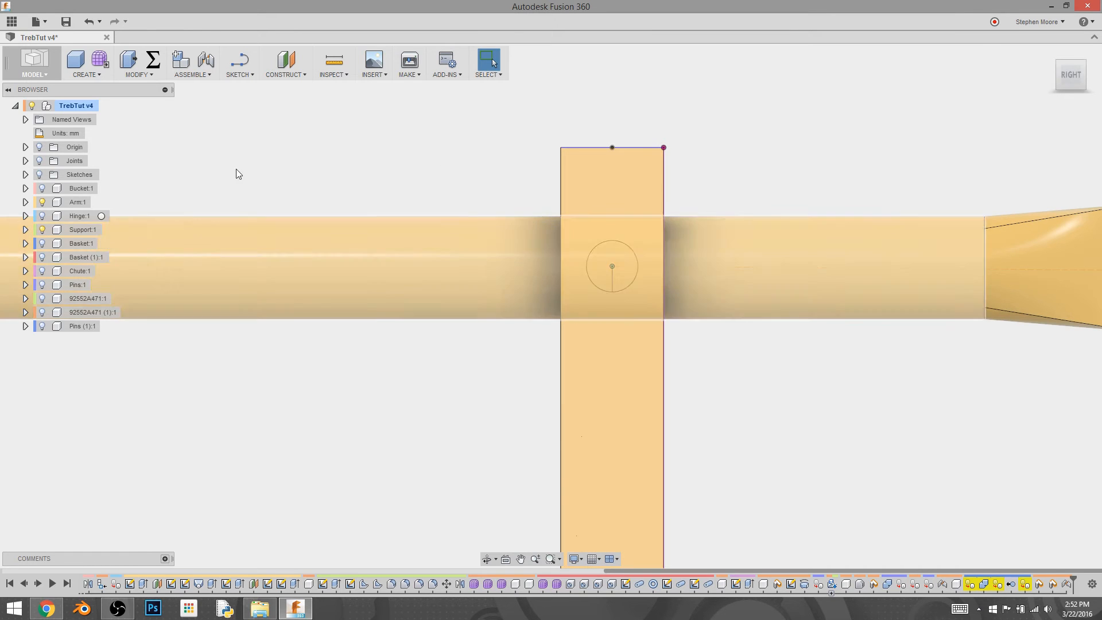
click(239, 68)
click(259, 89)
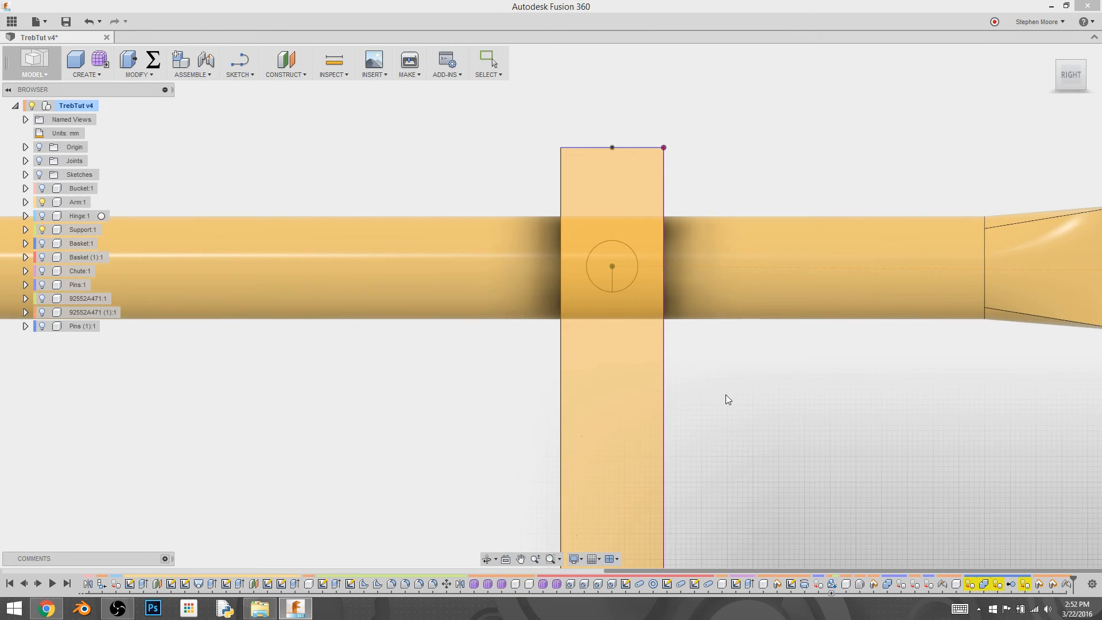
click(837, 424)
scroll(595, 283, up, 3)
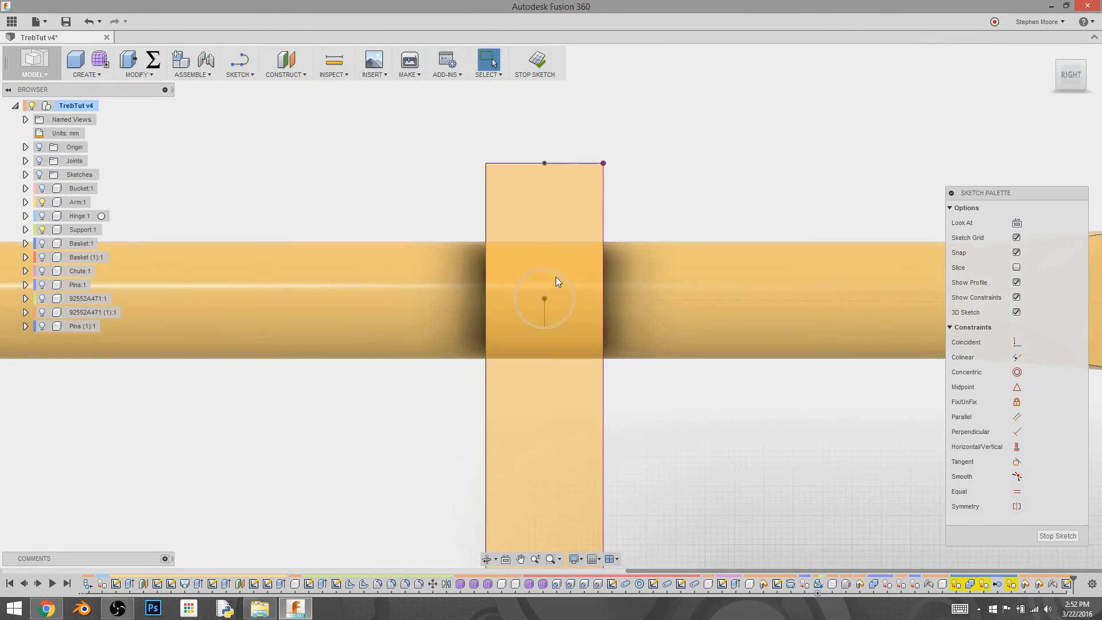
click(247, 78)
mouse_move(249, 179)
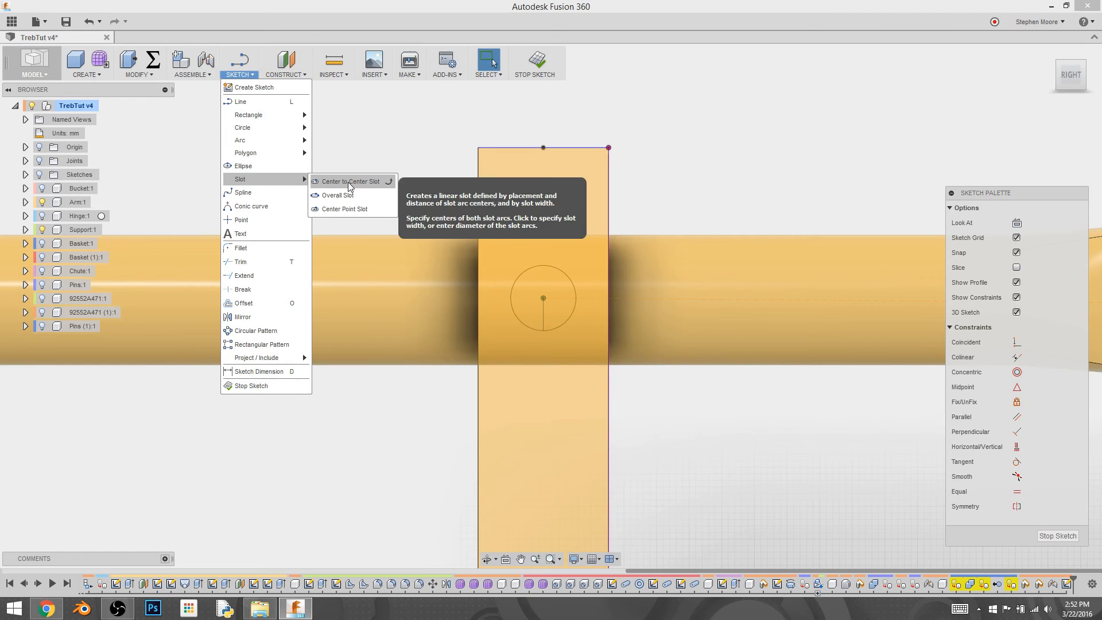
click(351, 181)
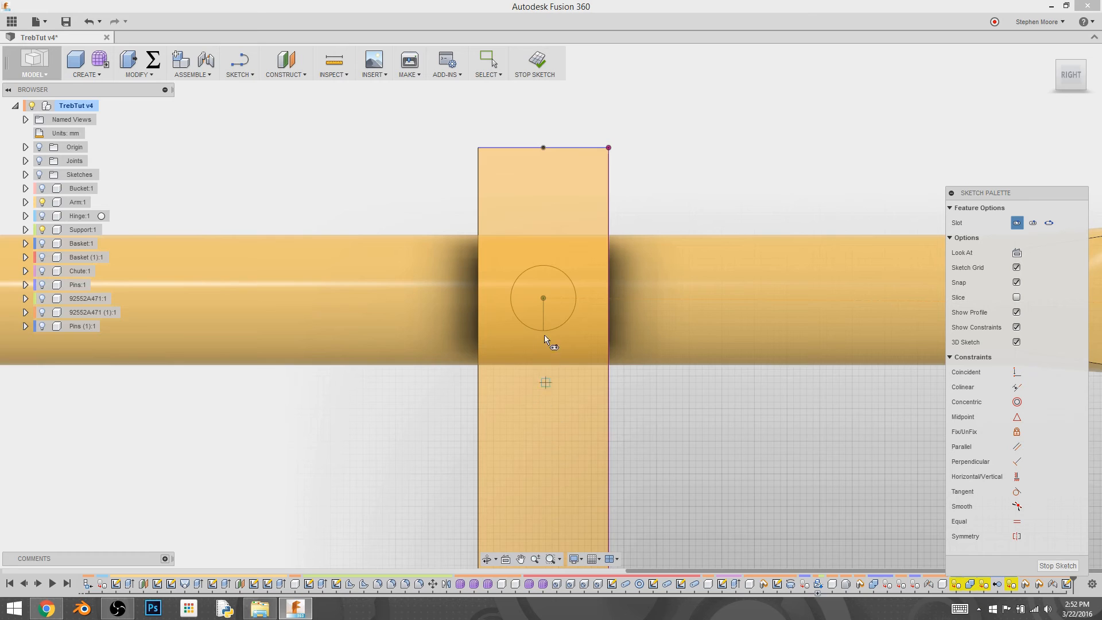
Step: Draw two 10 mm wide slots from the pivot circle's centre, one downward and one leftward
click(544, 300)
scroll(549, 441, down, 4)
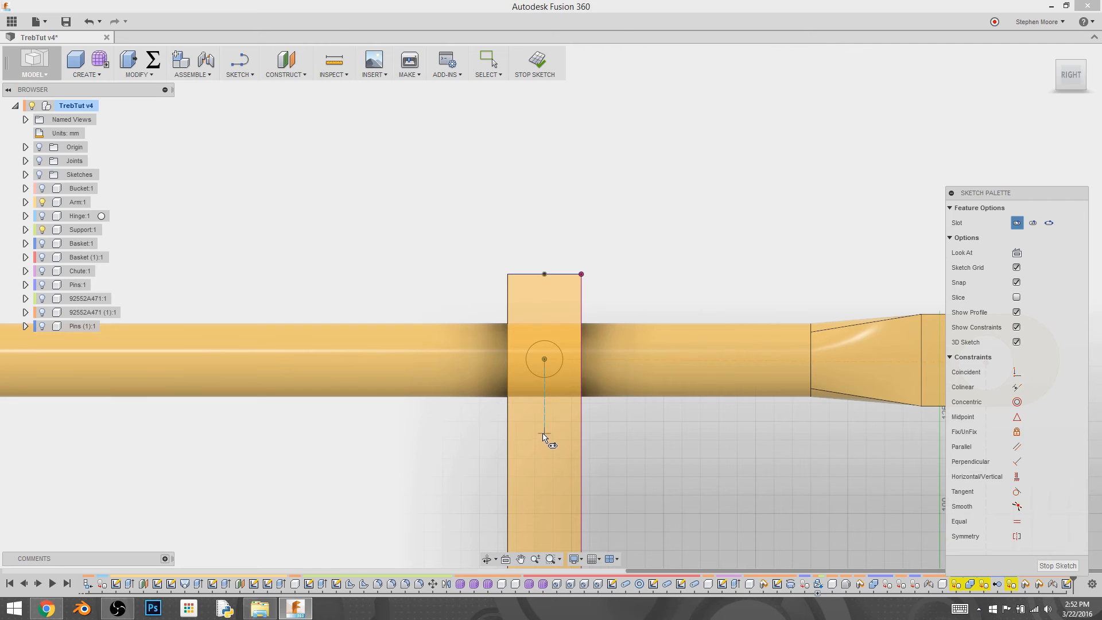
click(545, 437)
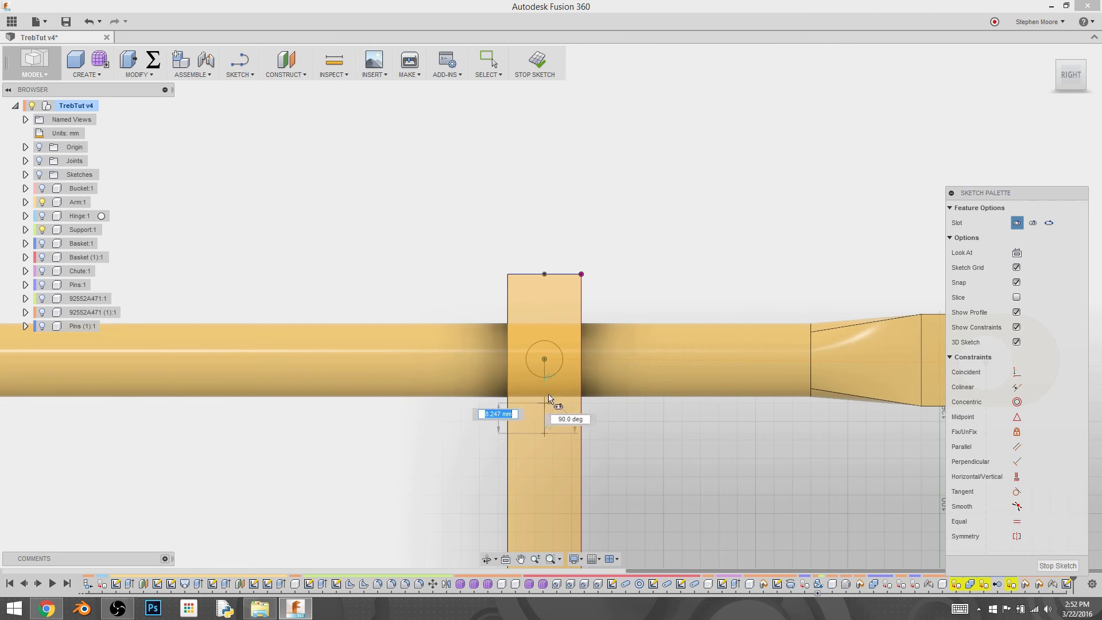
click(545, 362)
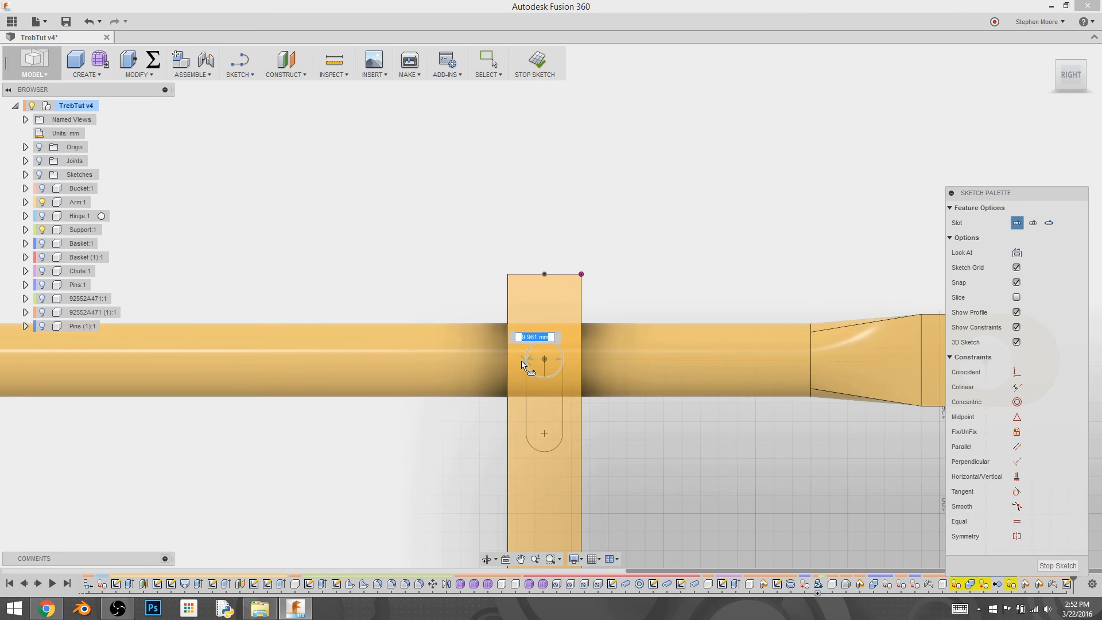
text(10)
scroll(545, 362, up, 3)
scroll(545, 363, up, 2)
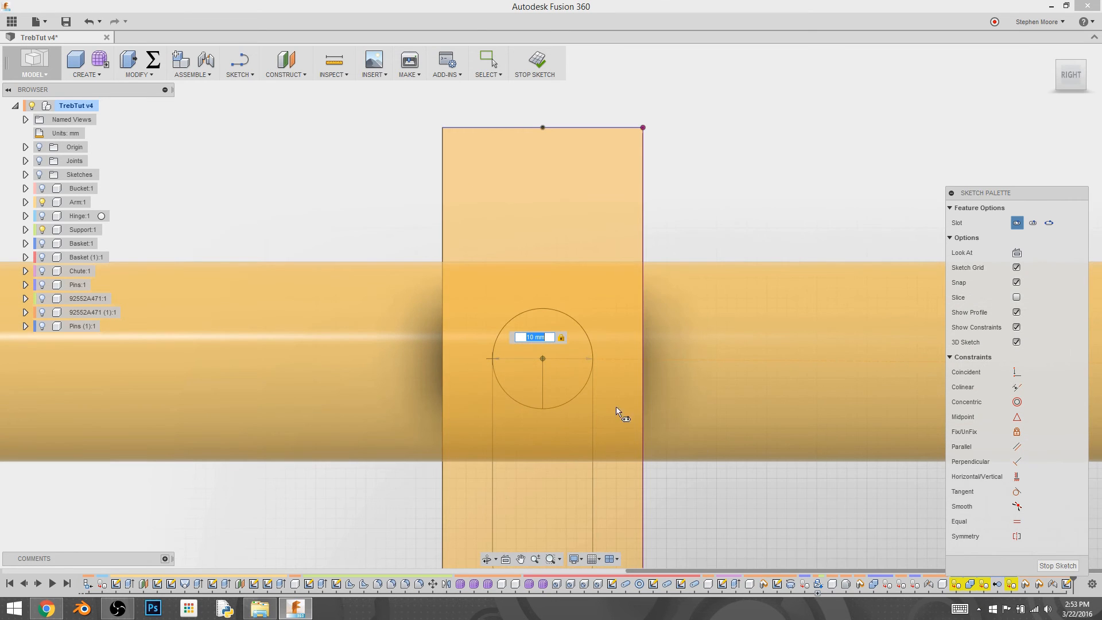
click(552, 363)
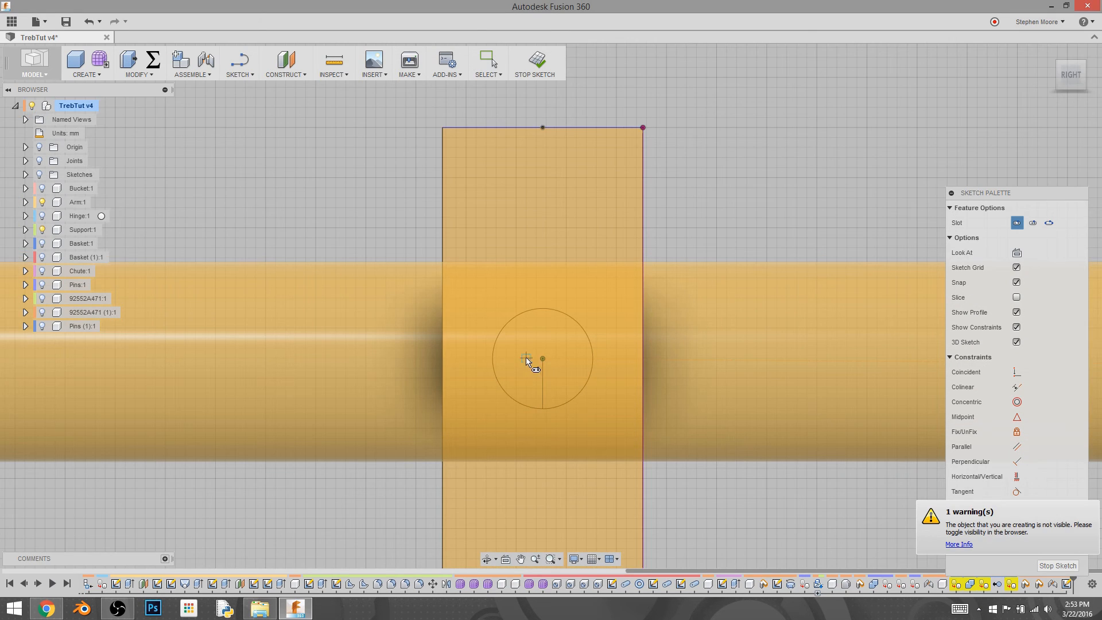
click(543, 361)
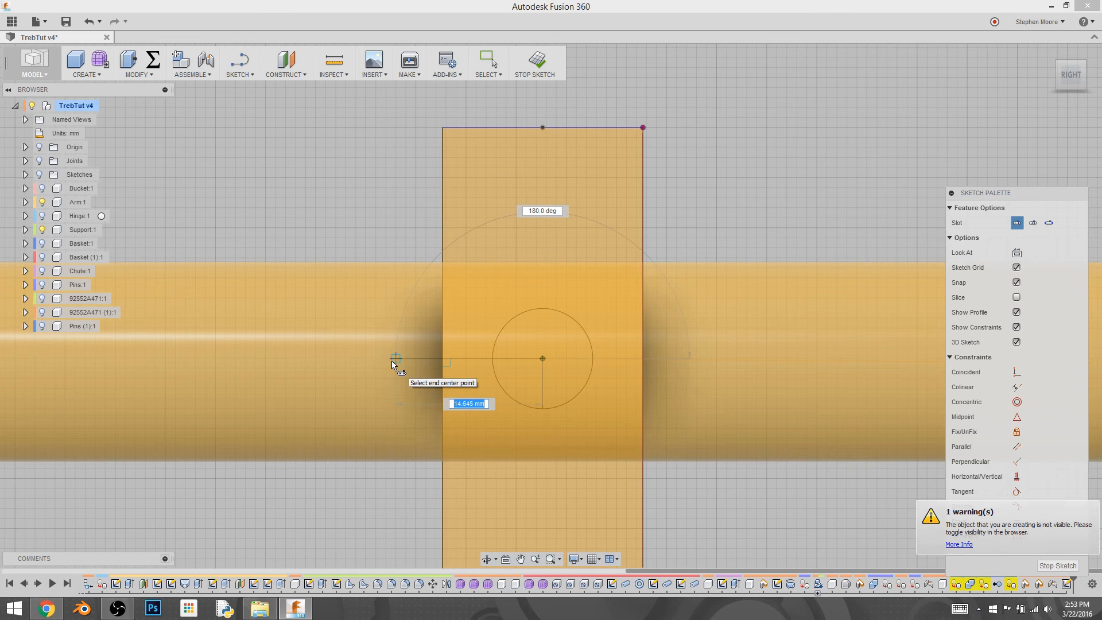
click(392, 360)
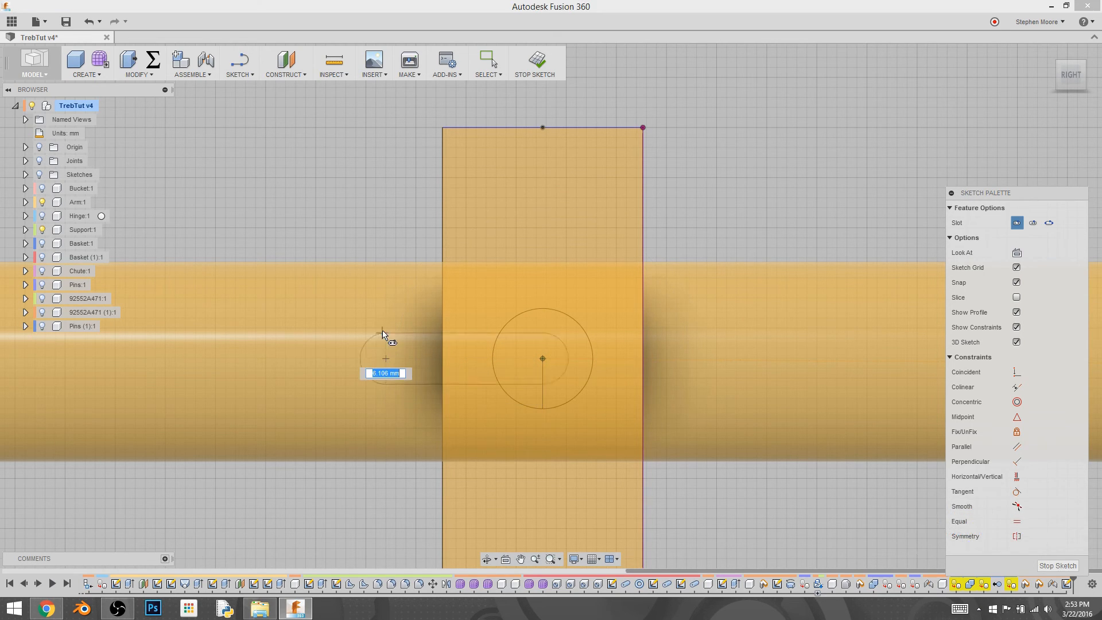
text(10)
key(Return)
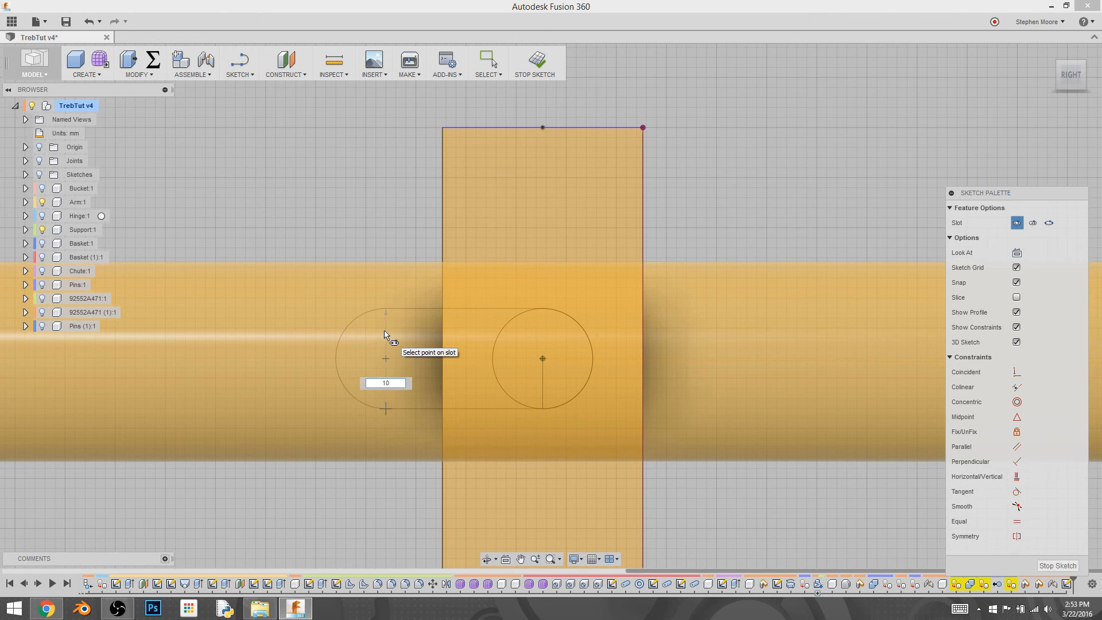
key(Escape)
click(454, 306)
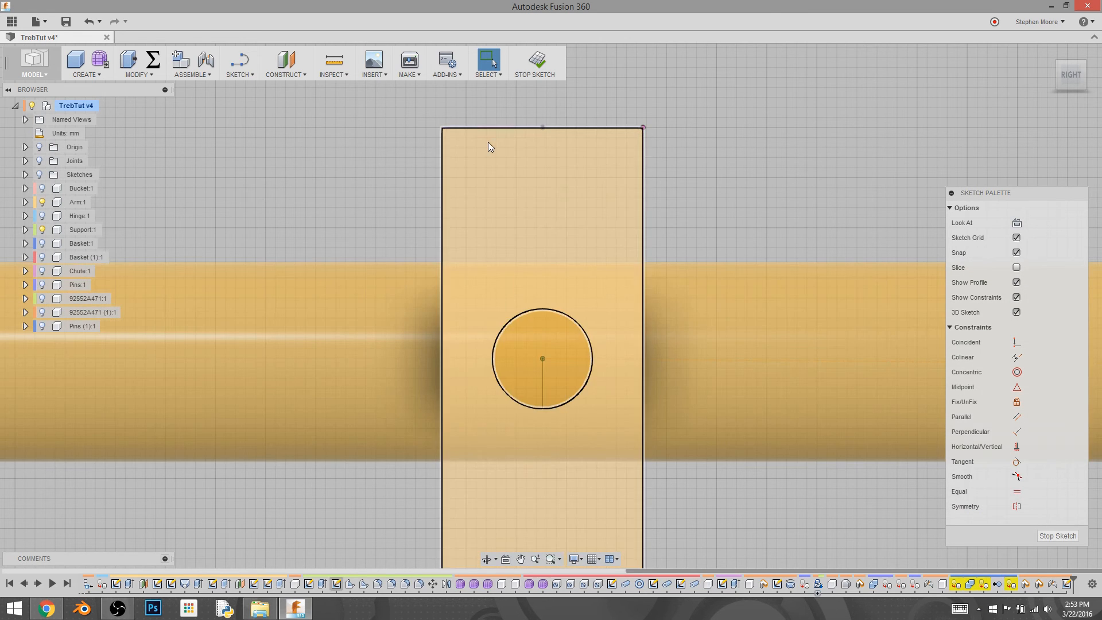
Step: Finish the sketch and toggle visibility of the Arm's existing sketches (Sketch5, Sketch8 and later)
click(1045, 539)
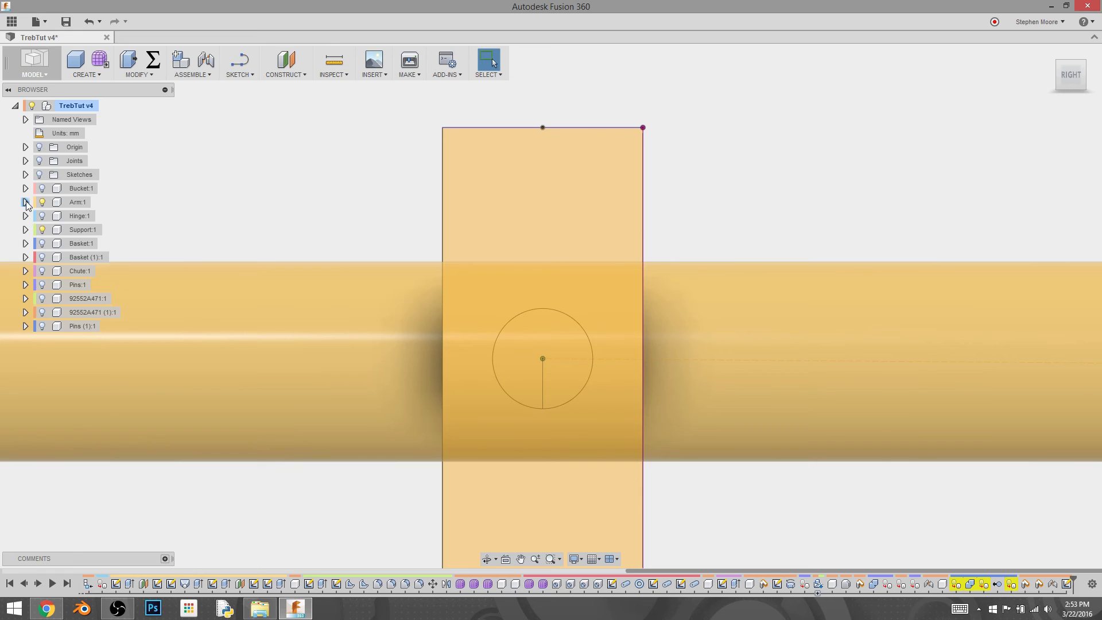
click(26, 202)
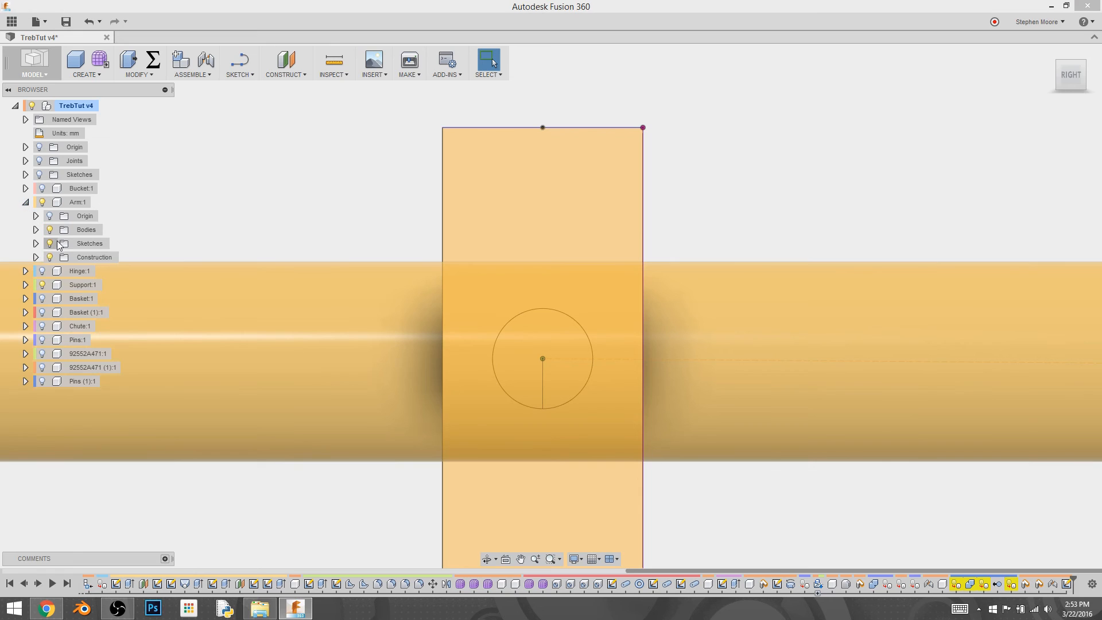
click(35, 243)
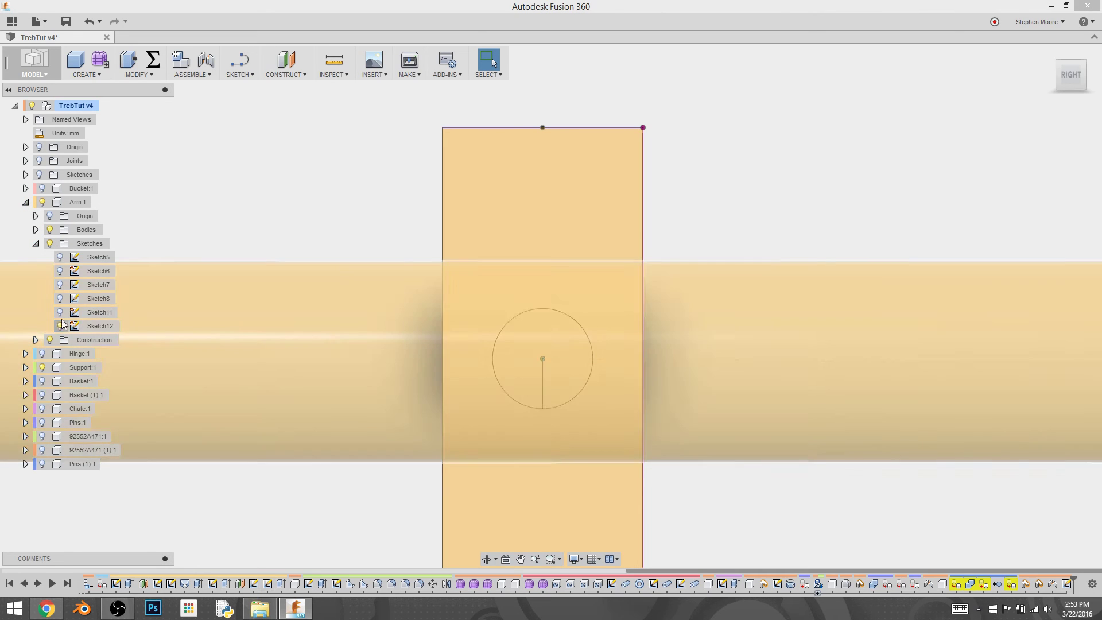
click(62, 313)
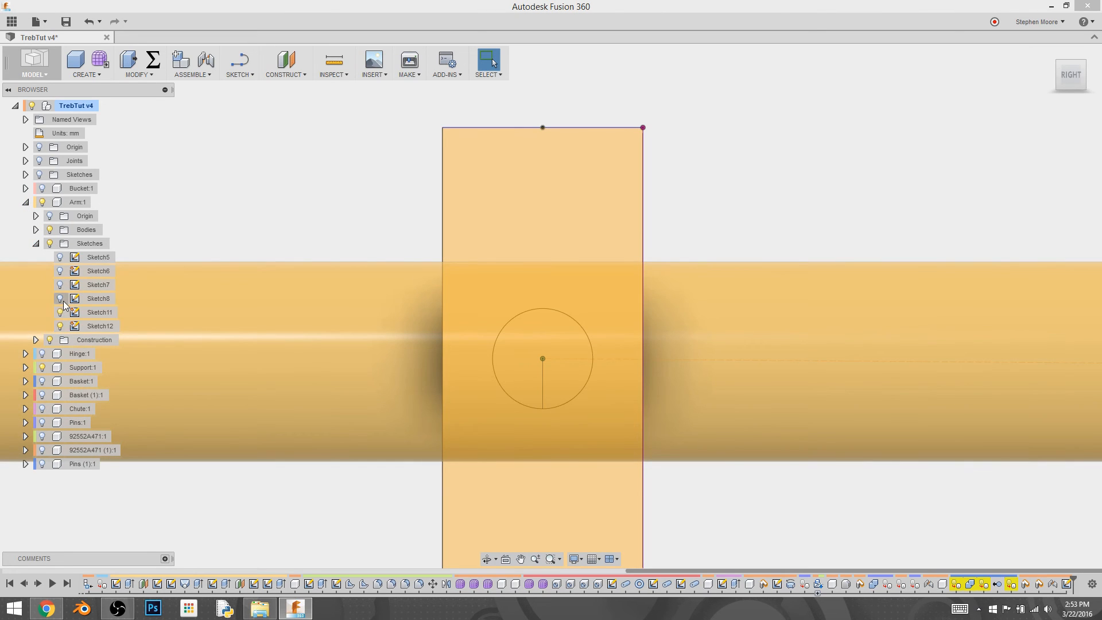
click(61, 299)
click(60, 285)
click(60, 258)
click(37, 245)
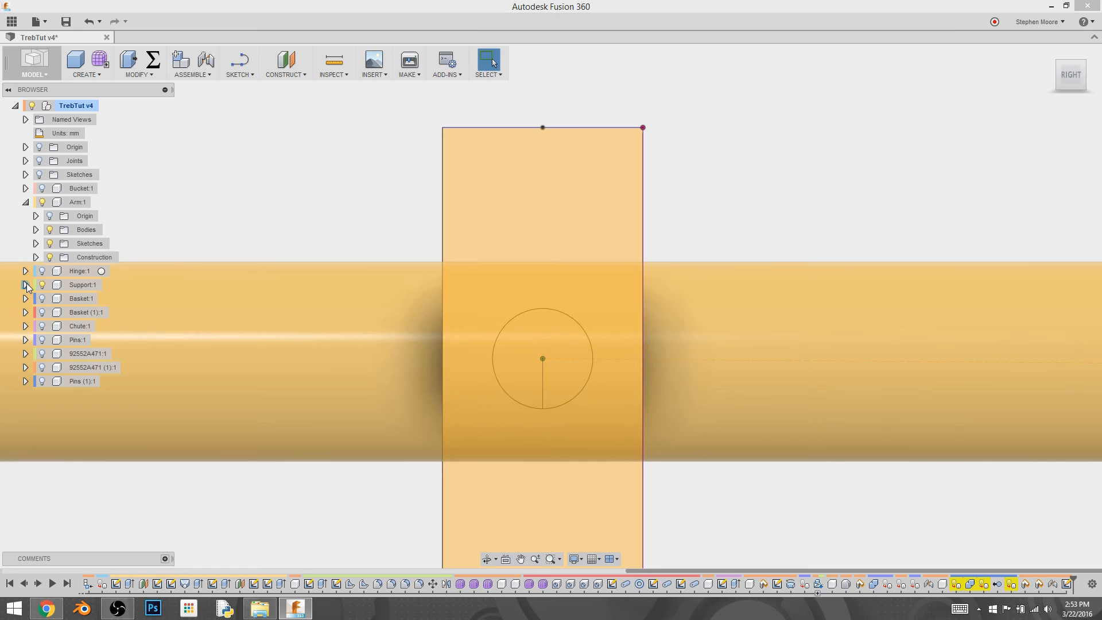
Step: Move Sketch15 from the root Sketches folder into Arm:1 and select it there
click(76, 106)
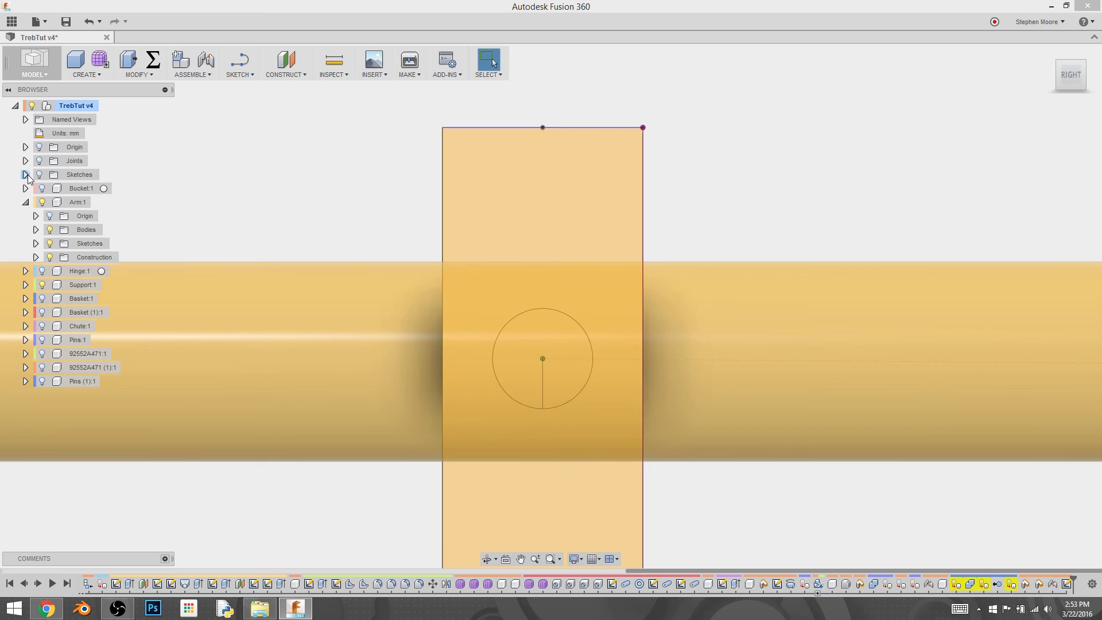
click(25, 174)
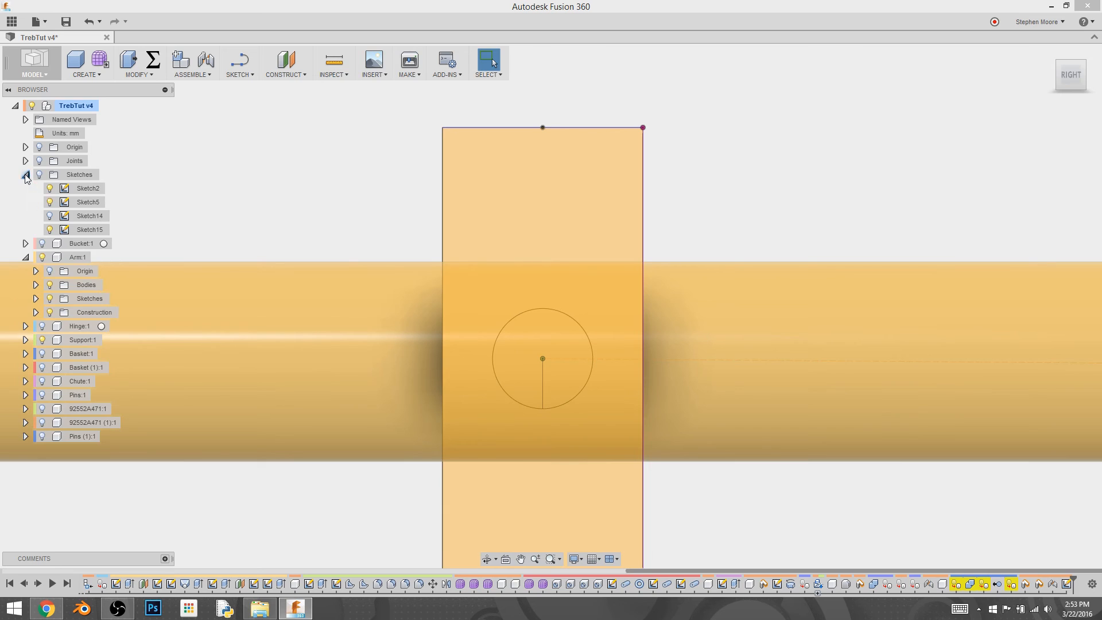
click(86, 216)
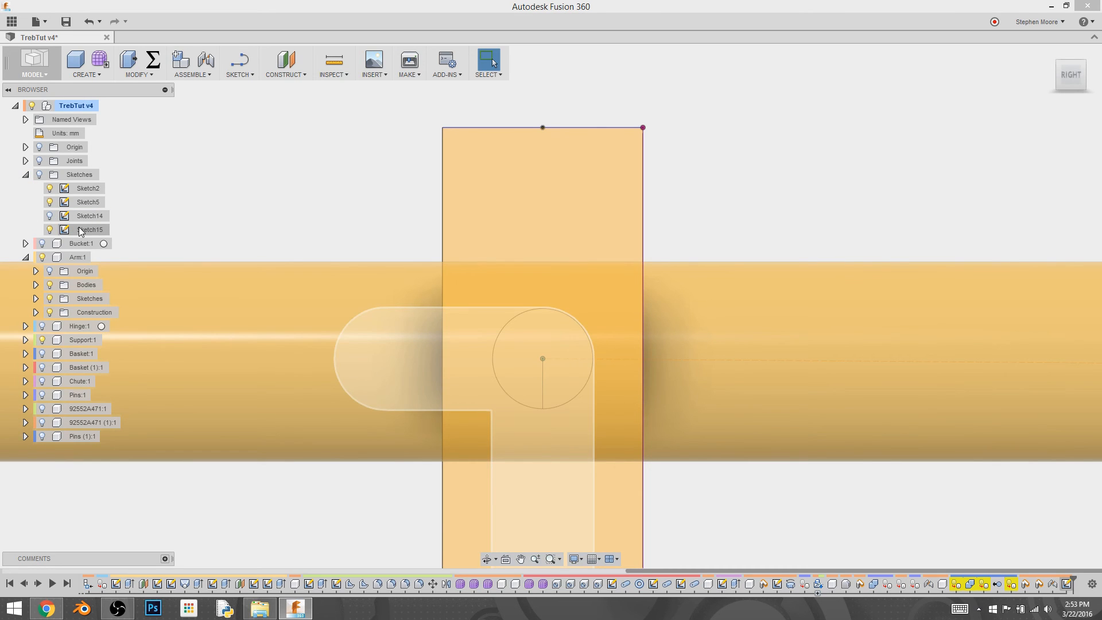
drag(90, 229, 75, 260)
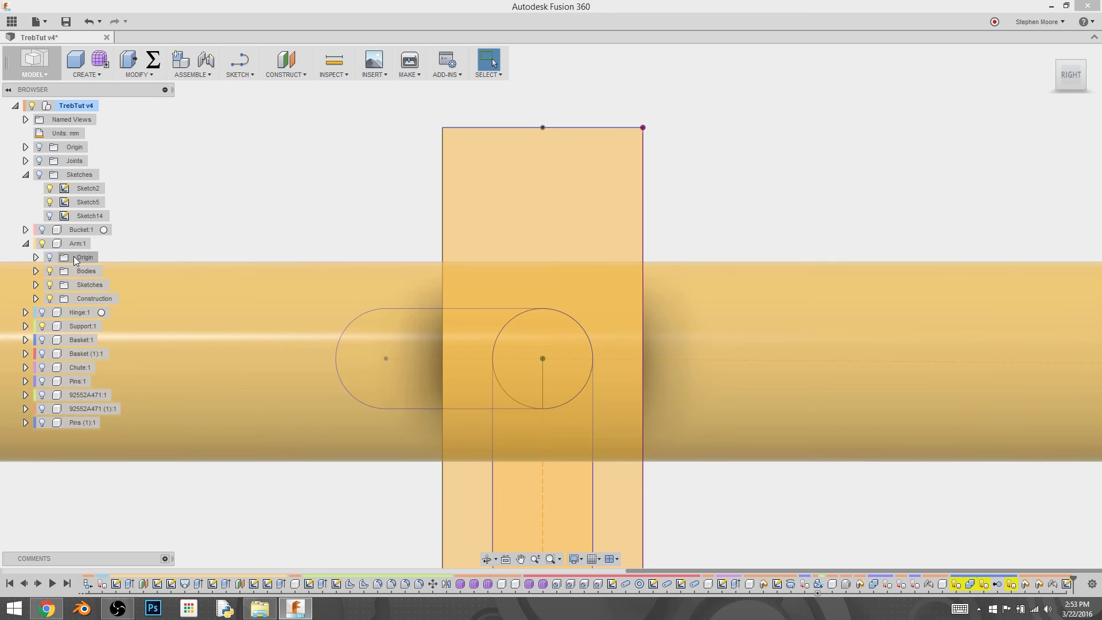
click(25, 174)
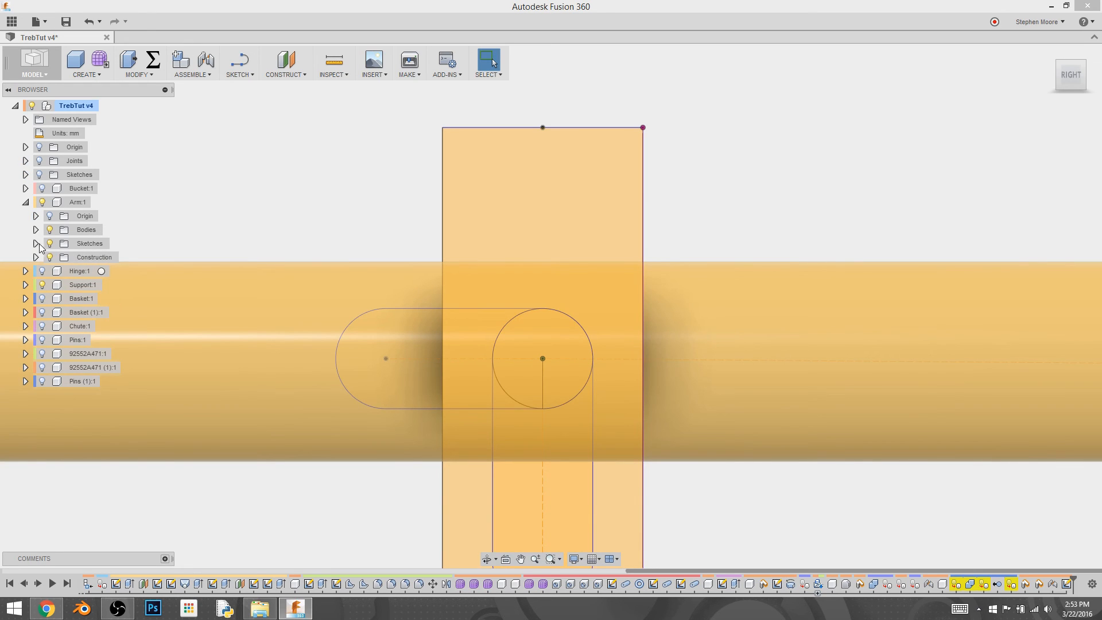
click(35, 243)
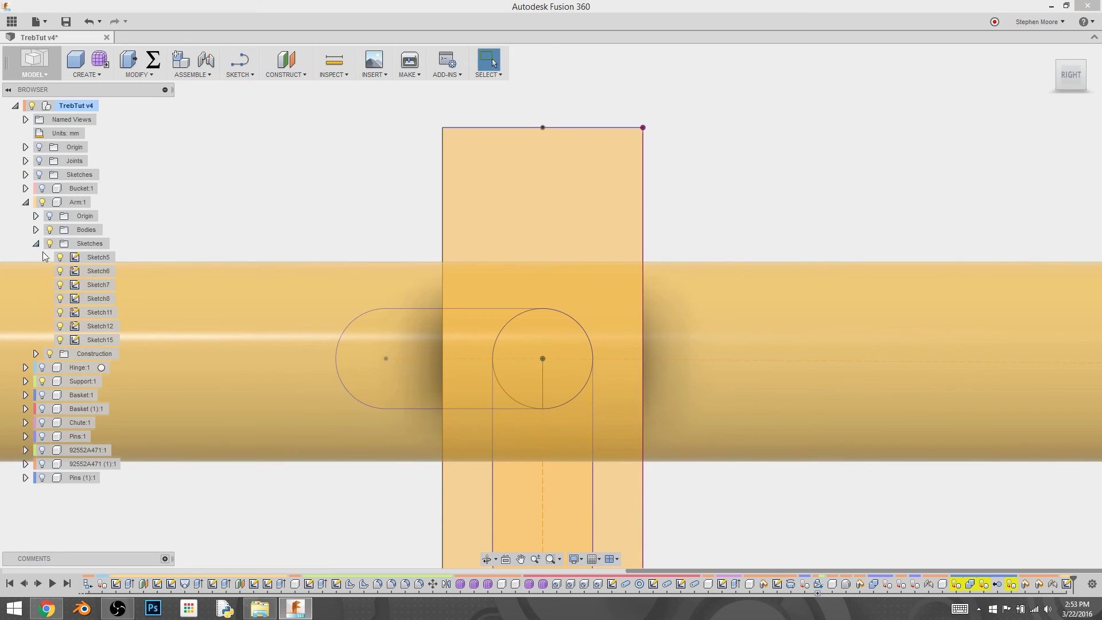
click(98, 340)
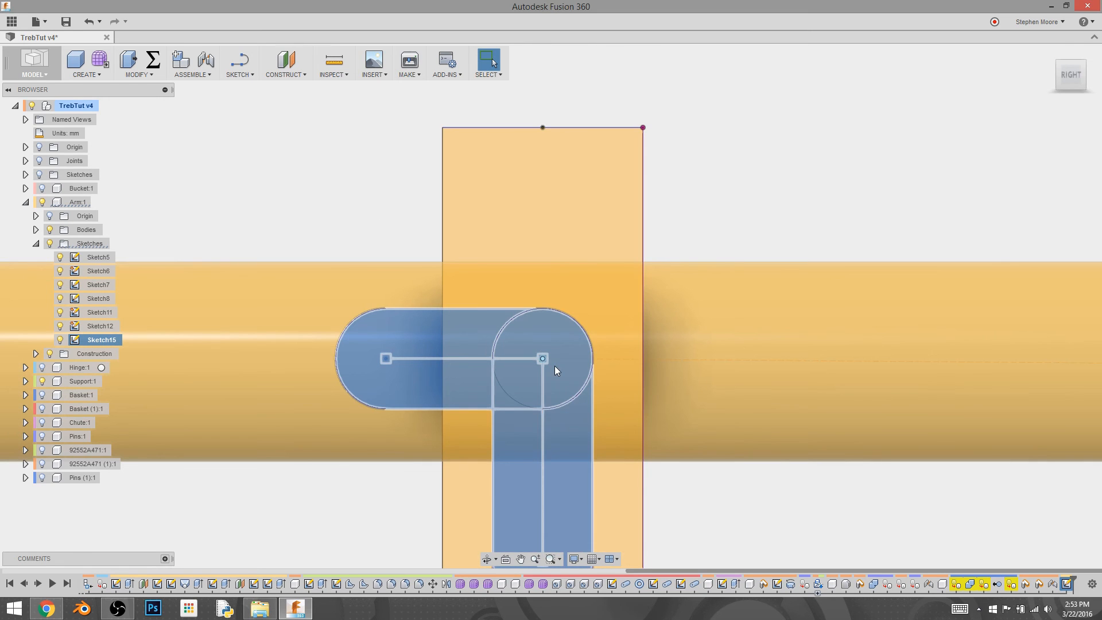
Step: Start Press Pull on the slot sketch and hide the sketch lines at the arm's end
right_click(555, 366)
click(586, 352)
click(542, 361)
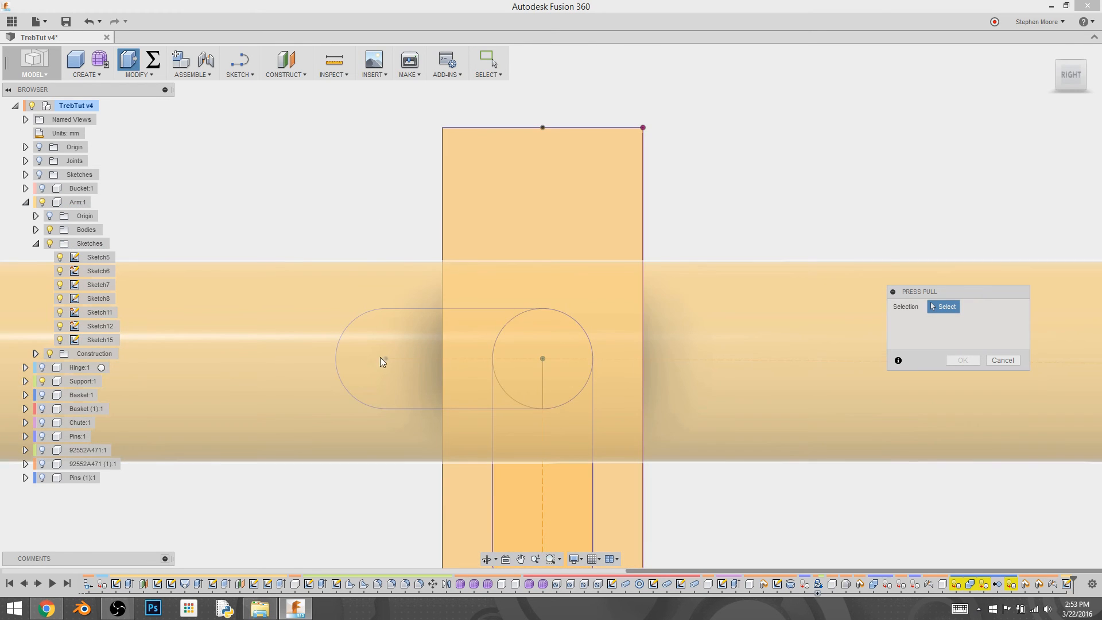
shift+middle_drag(352, 413, 411, 390)
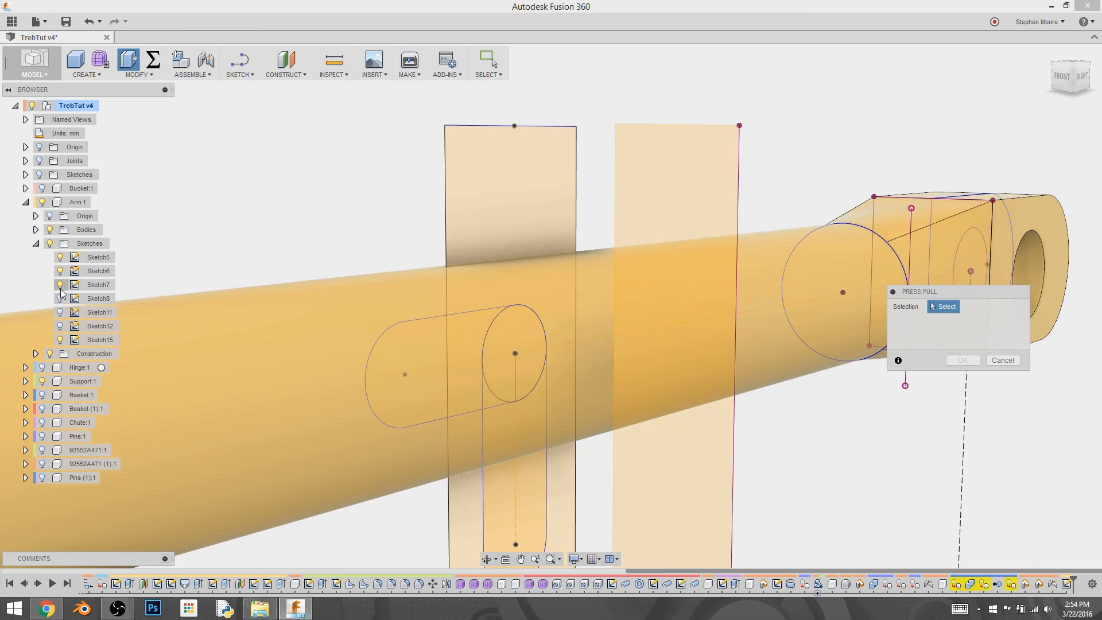
click(61, 257)
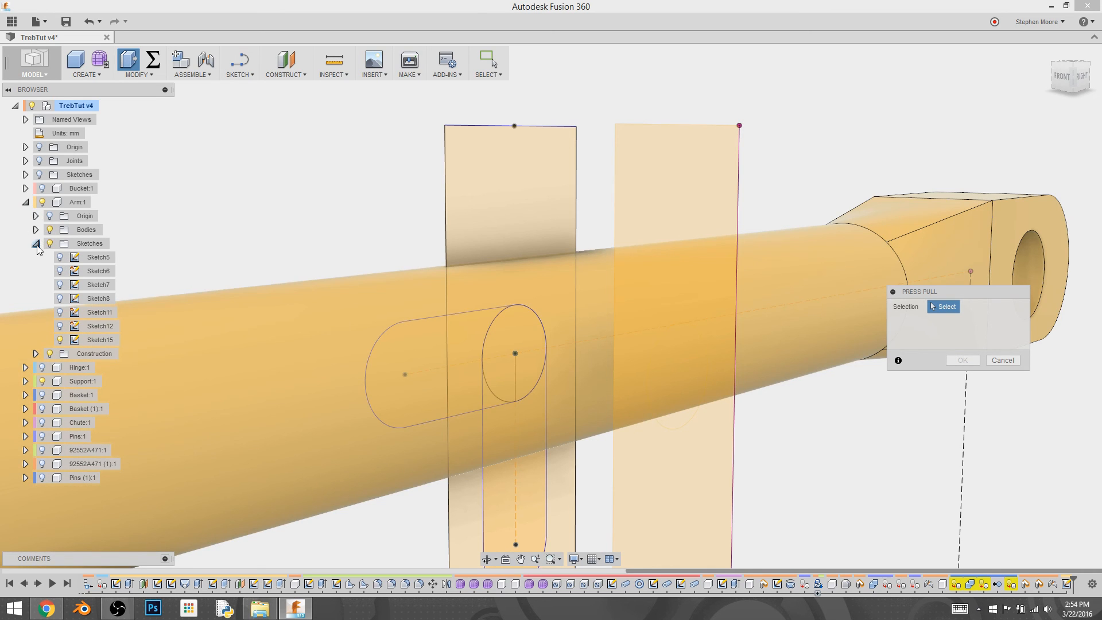
Step: Collapse the Arm:1 node and hide the Support:1 component
click(50, 231)
click(50, 230)
click(50, 244)
click(26, 202)
click(41, 230)
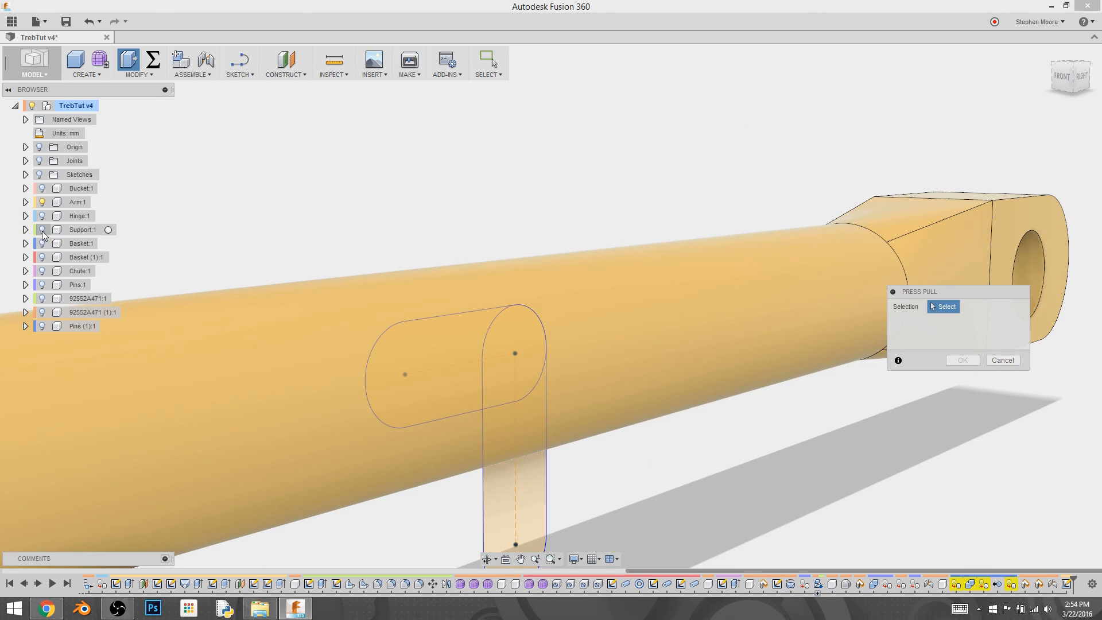
Step: Cut the three slot profiles symmetrically 18.129 mm through the arm pipe
click(527, 499)
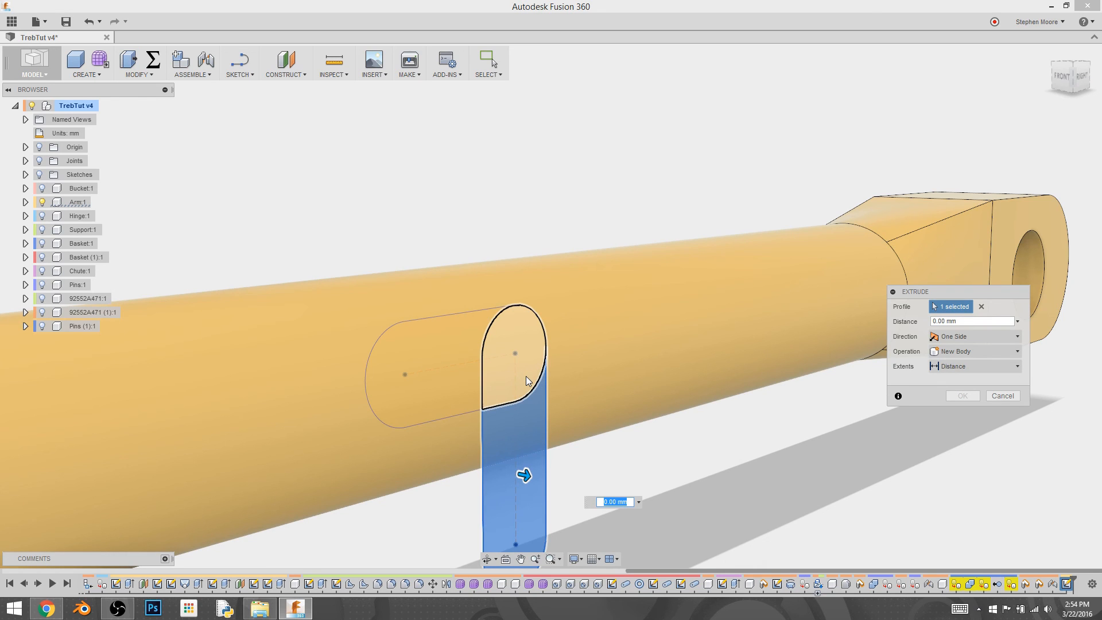
click(526, 377)
click(460, 381)
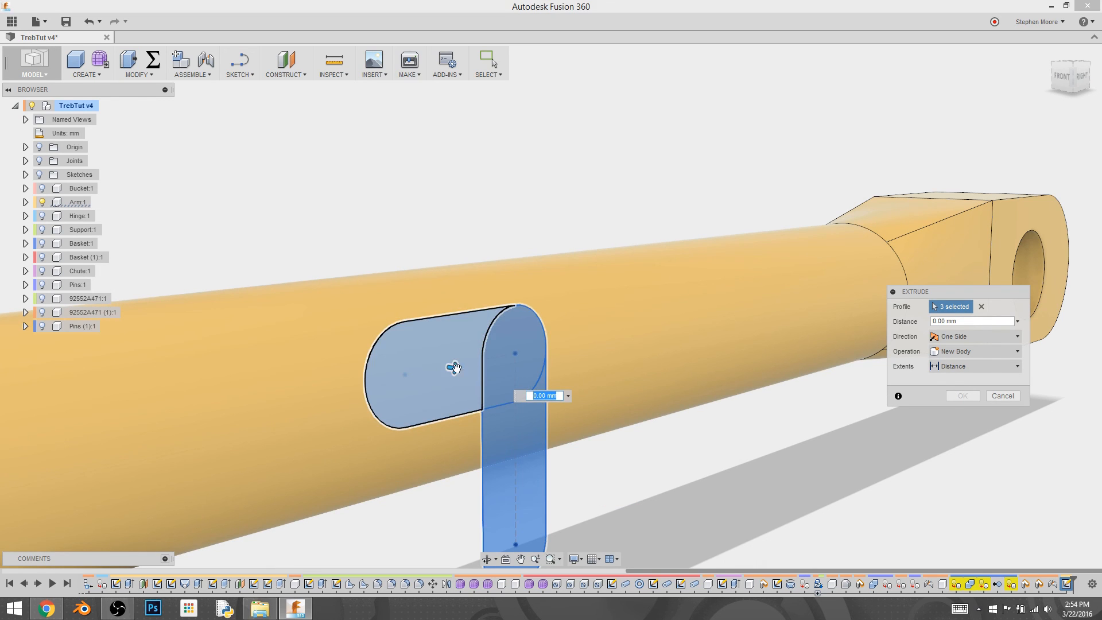
drag(523, 354, 605, 391)
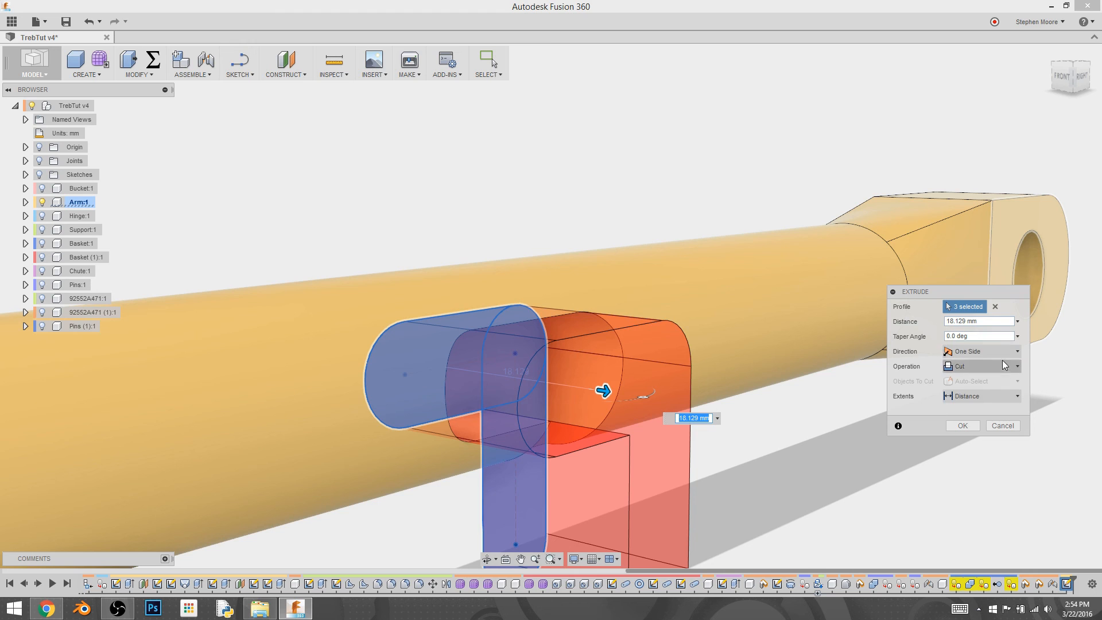
click(973, 352)
click(1001, 393)
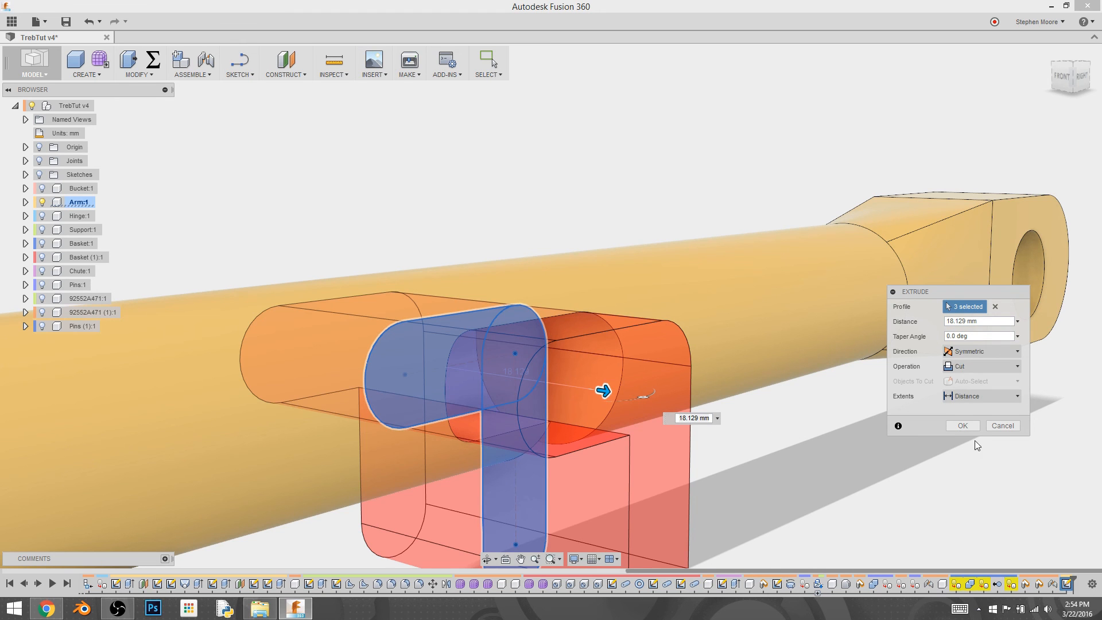
click(964, 426)
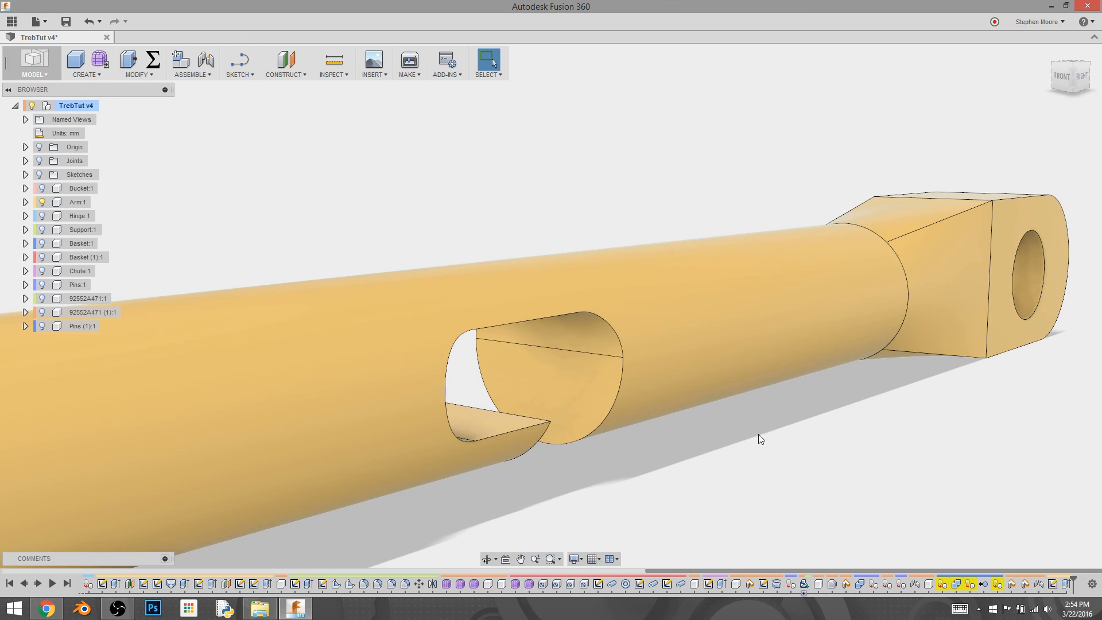
Step: Show the design's Origin geometry and its Joints and Sketches folders
shift+middle_drag(759, 434, 561, 414)
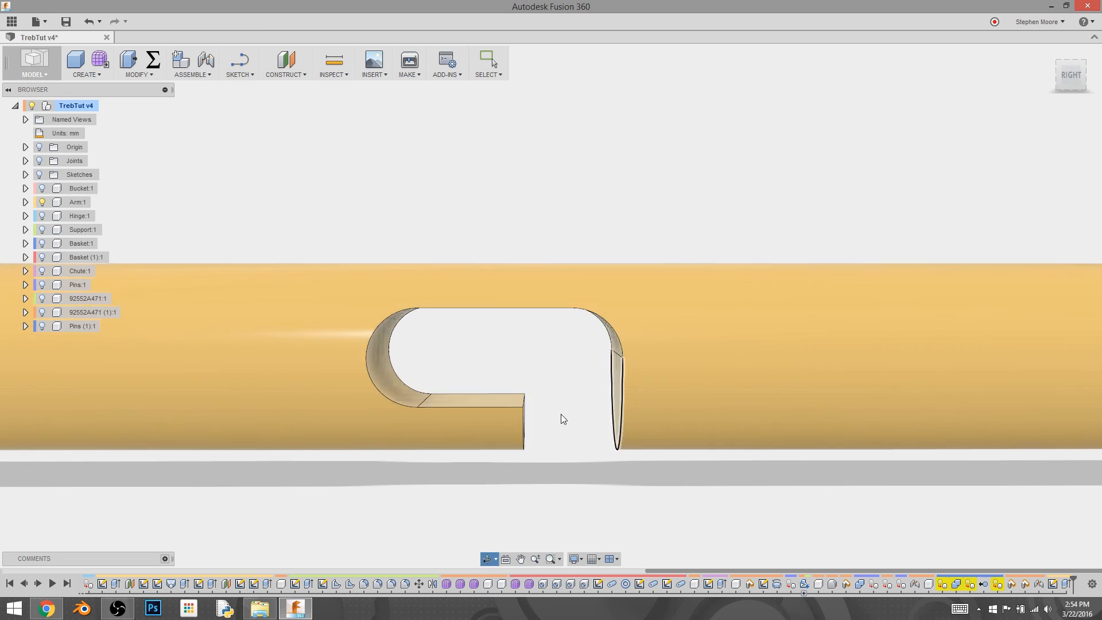
scroll(561, 414, down, 3)
scroll(539, 400, down, 3)
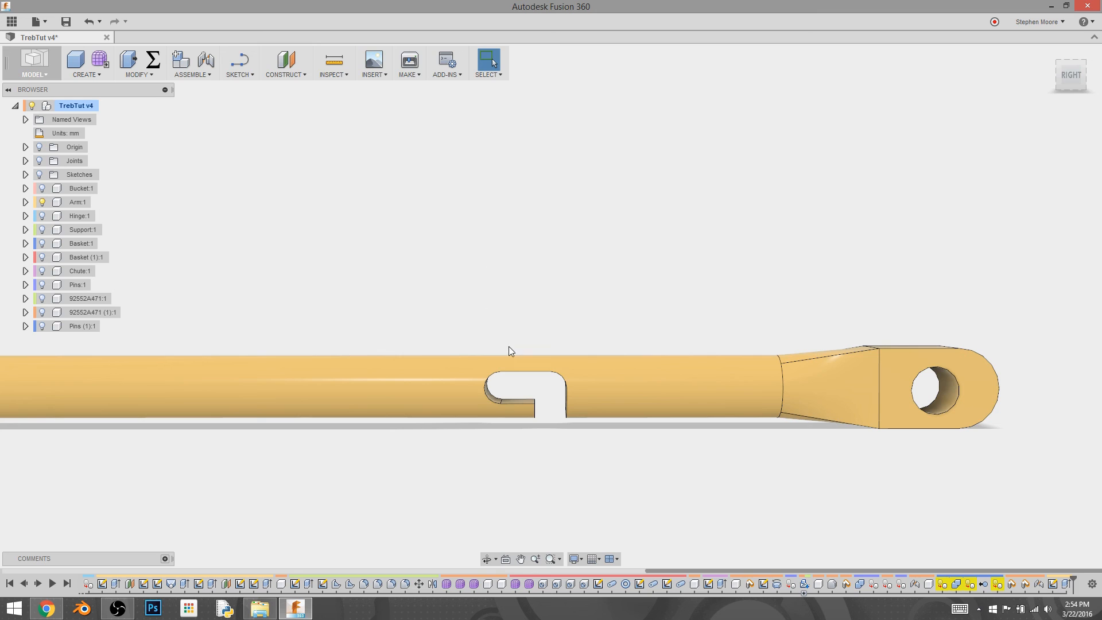
middle_drag(509, 347, 506, 282)
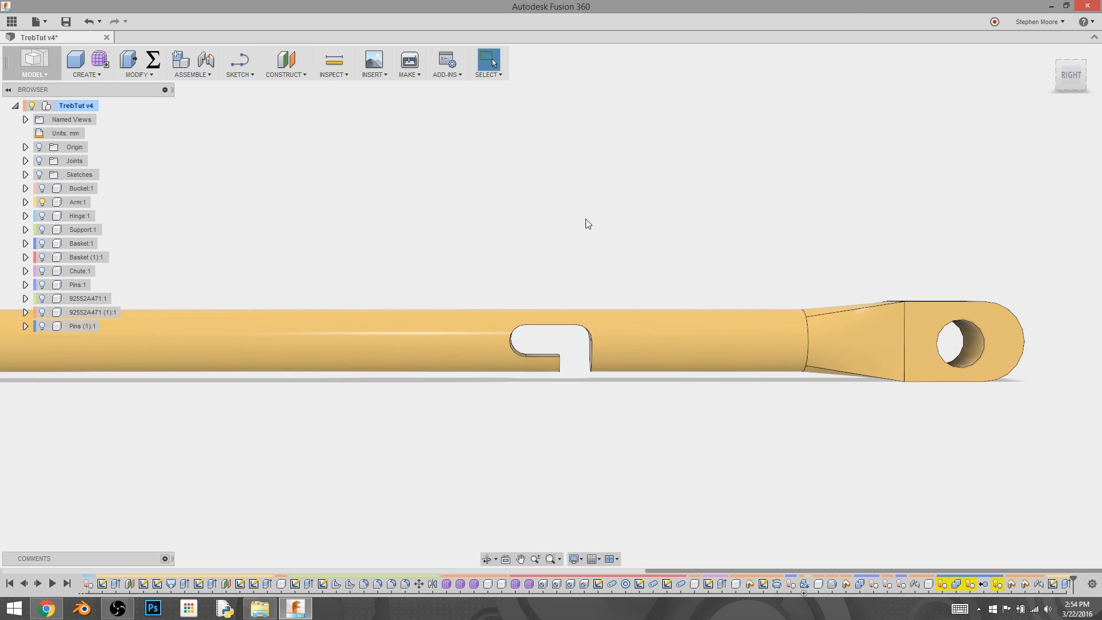
click(69, 146)
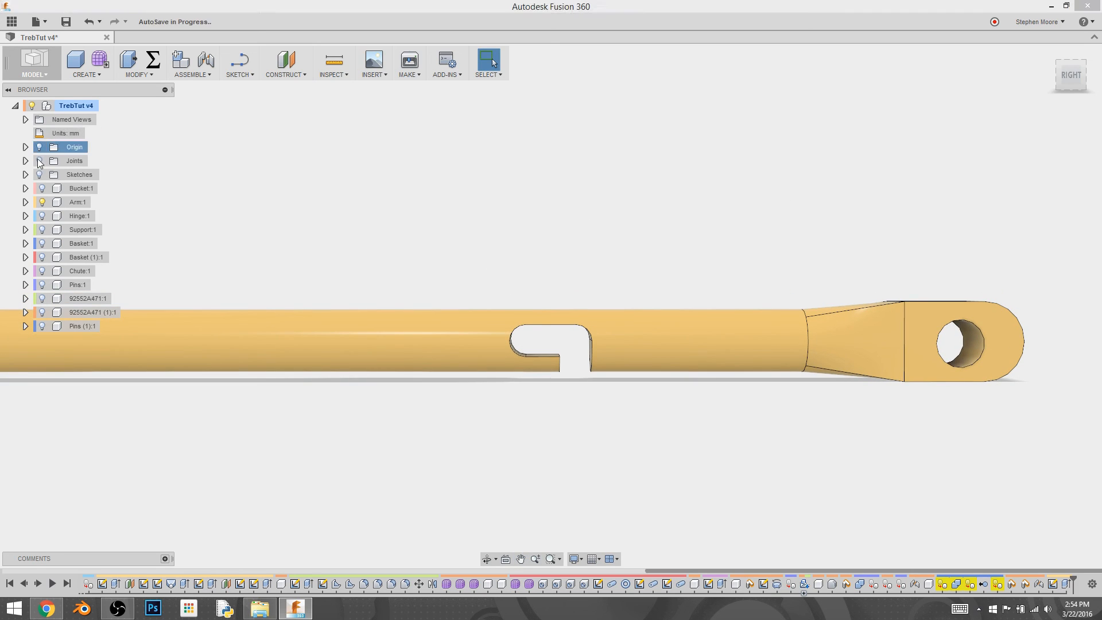
click(39, 147)
click(39, 161)
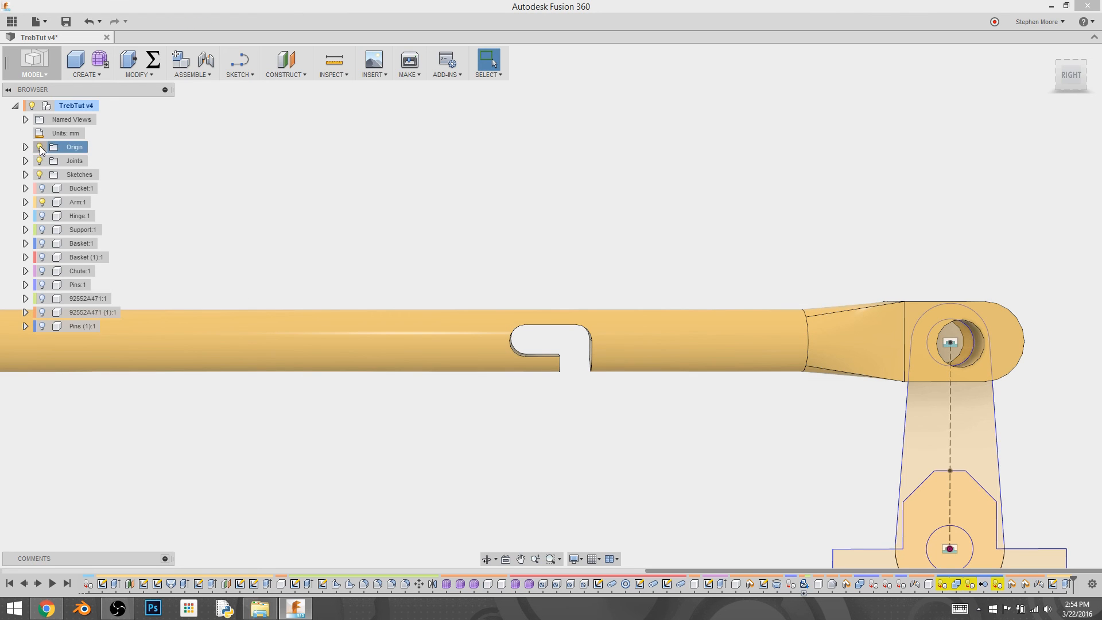
Step: Make the Bucket, Hinge, Support, Basket, Chute, Pins and hardware components visible again
click(41, 187)
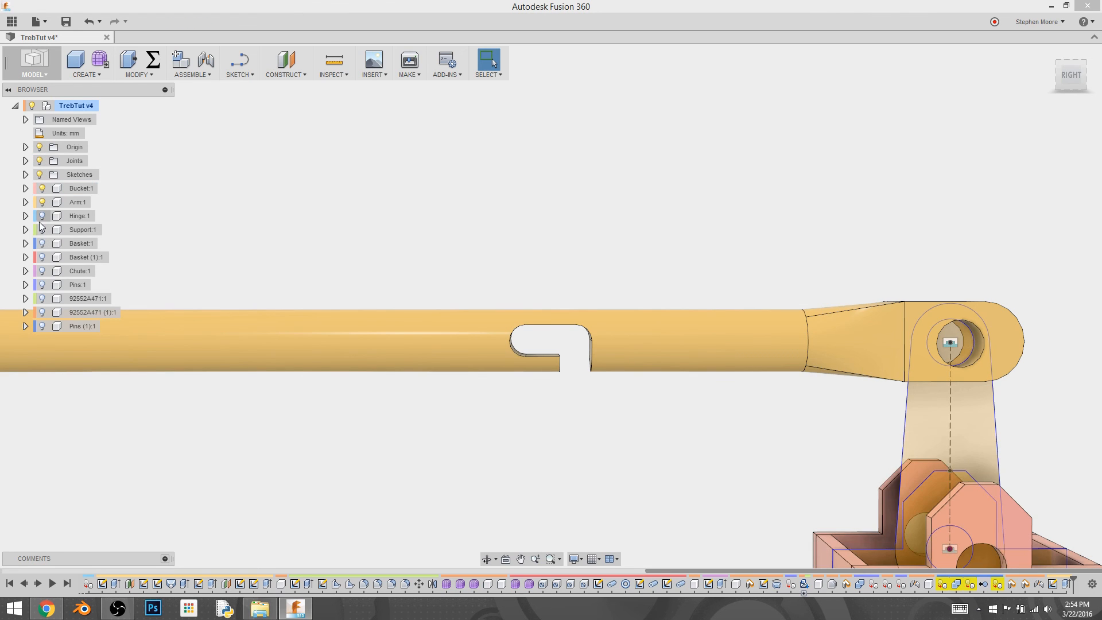
click(41, 215)
click(41, 229)
click(42, 257)
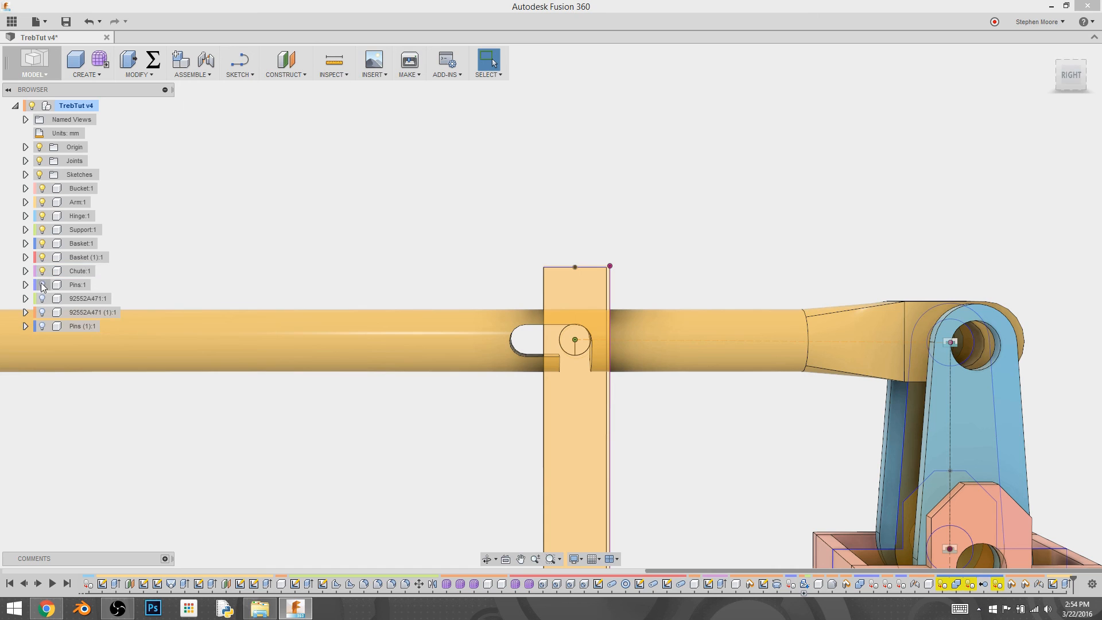
click(42, 284)
click(43, 311)
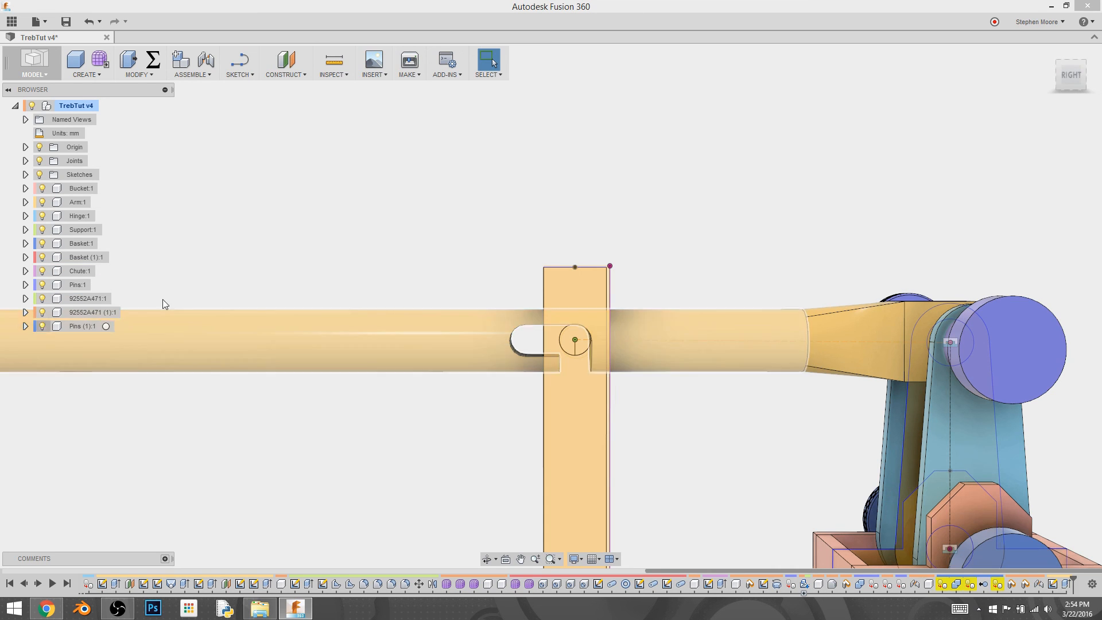
Step: Hide the top-level Sketches so the assembly shows without sketch lines
shift+middle_drag(421, 261, 258, 215)
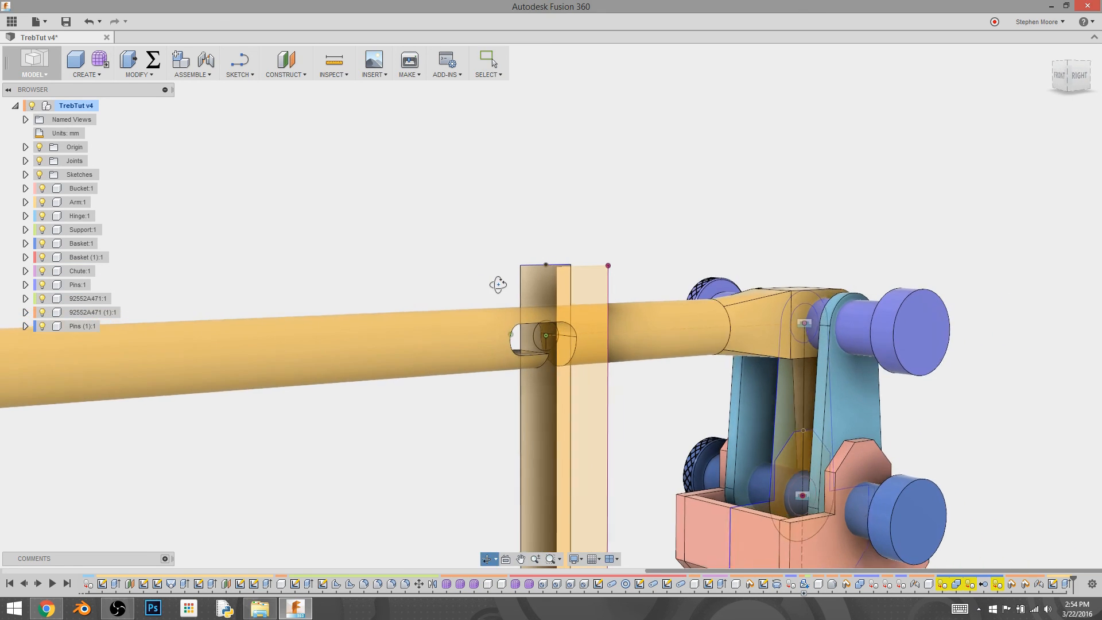
click(40, 175)
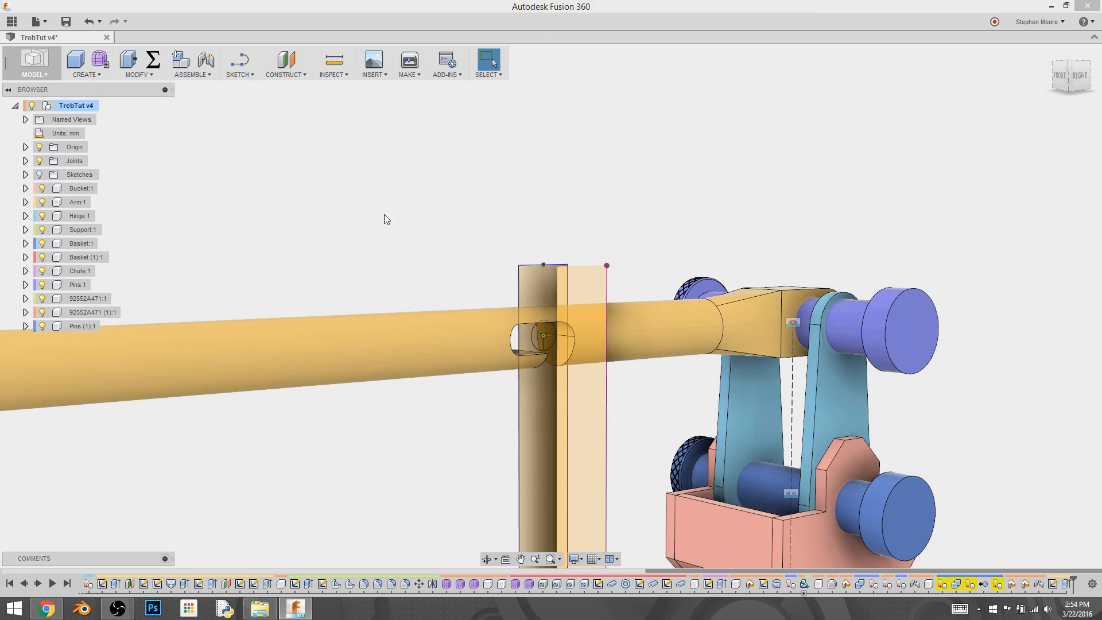
scroll(522, 261, down, 5)
scroll(504, 286, down, 5)
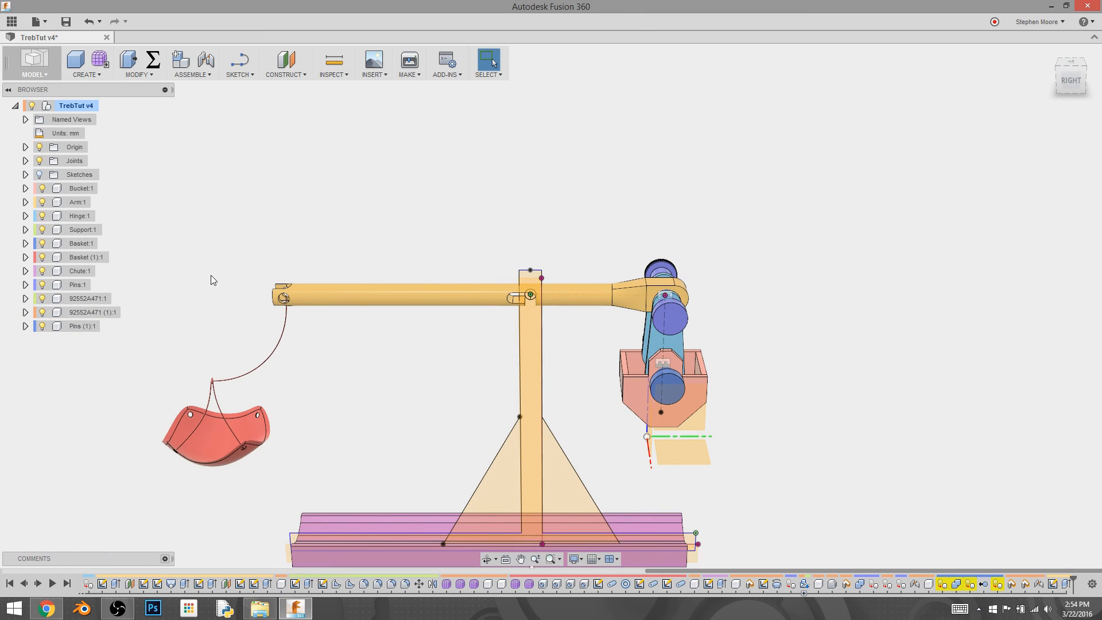
click(25, 230)
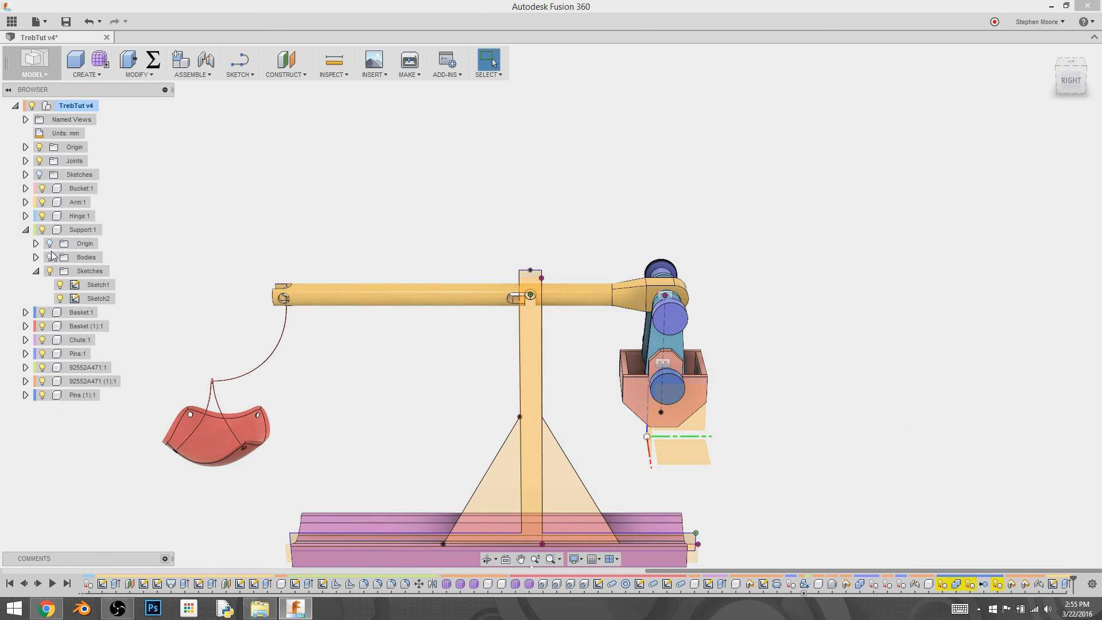
click(36, 271)
click(25, 230)
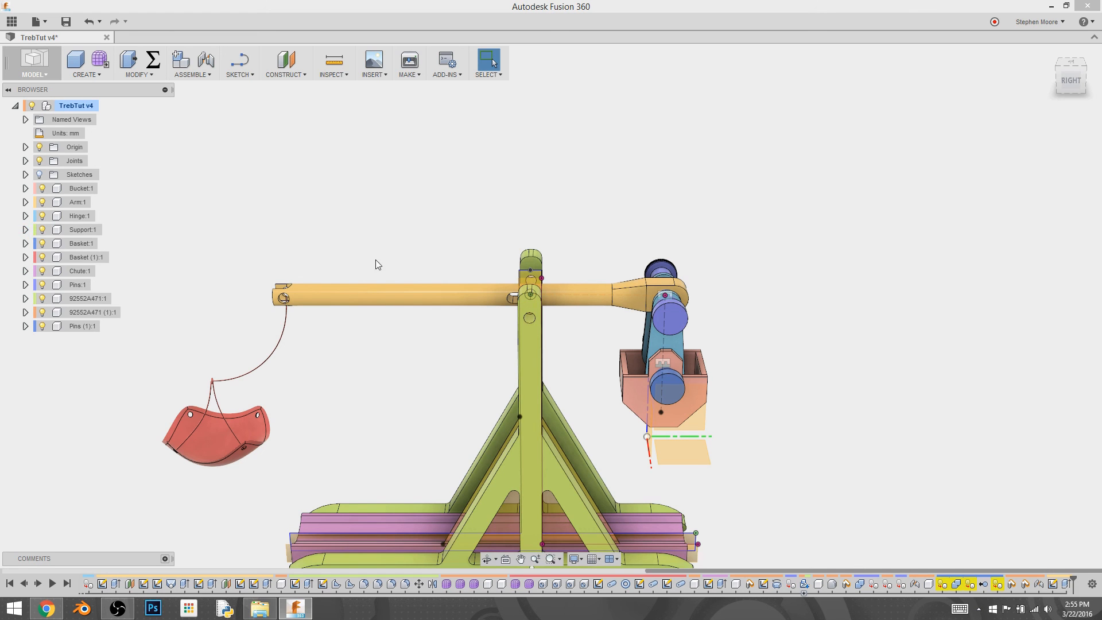
shift+middle_drag(314, 228, 379, 192)
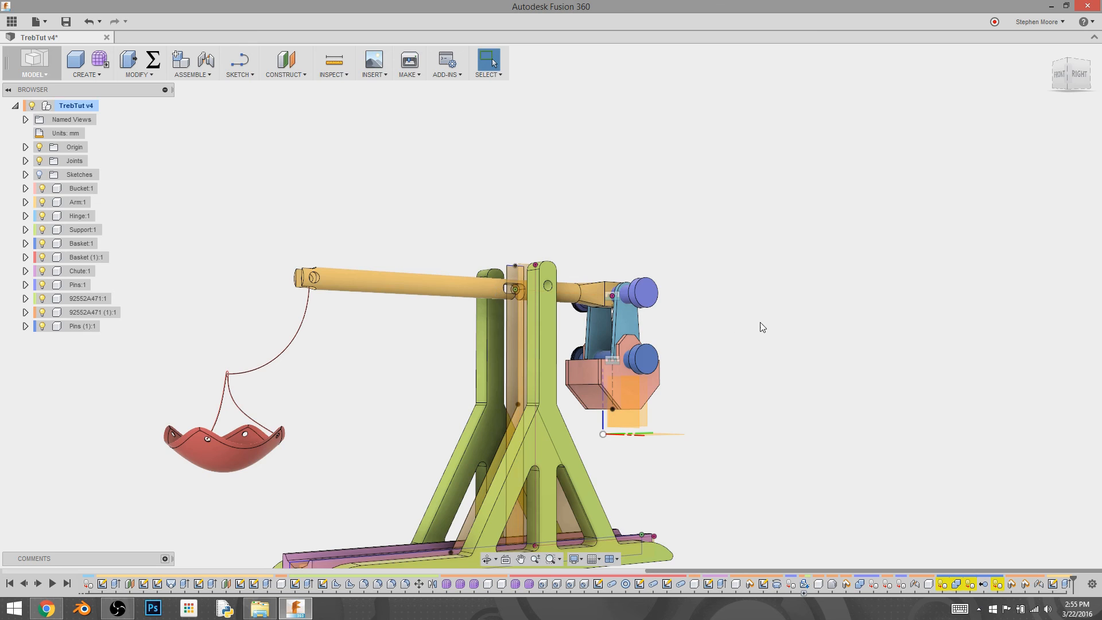
shift+middle_drag(742, 404, 724, 410)
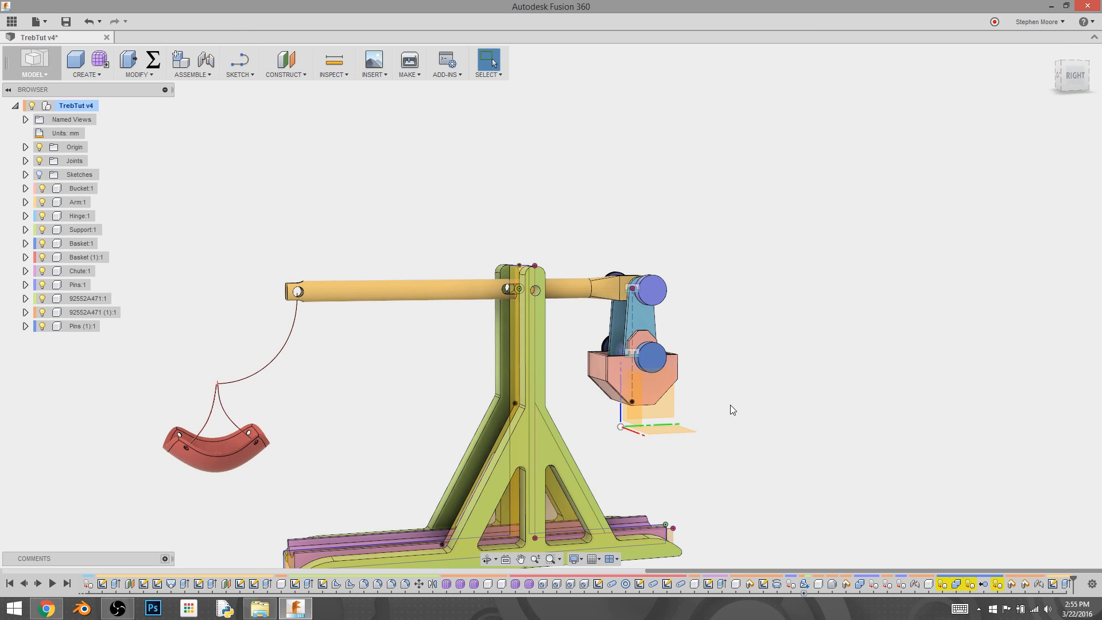